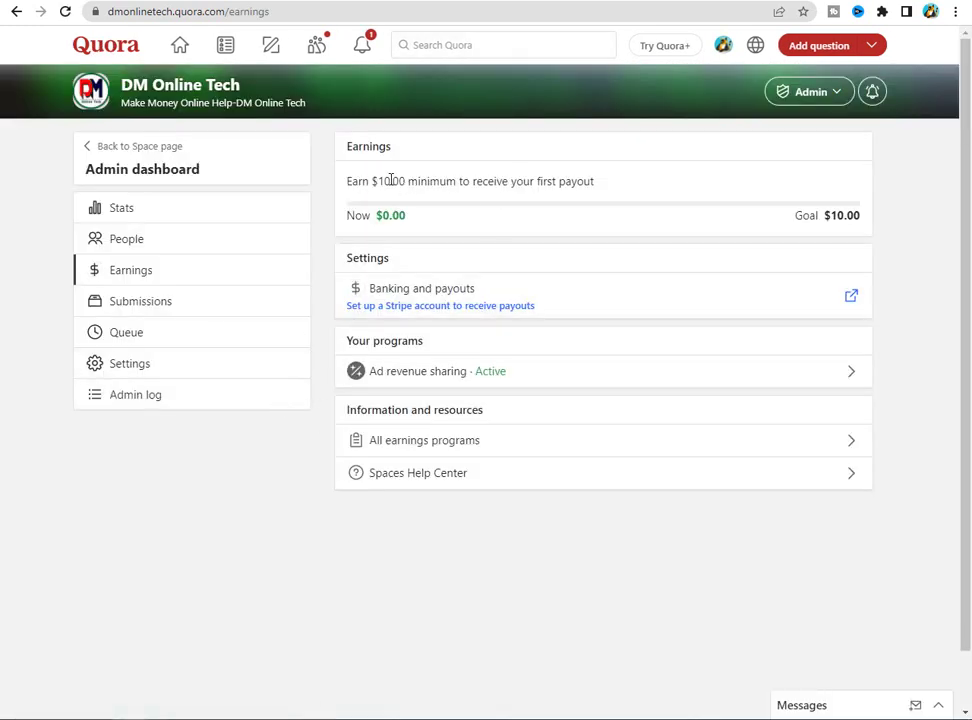
Highlight the payout minimum text, then scroll through the page.
drag(401, 180, 572, 178)
click(597, 188)
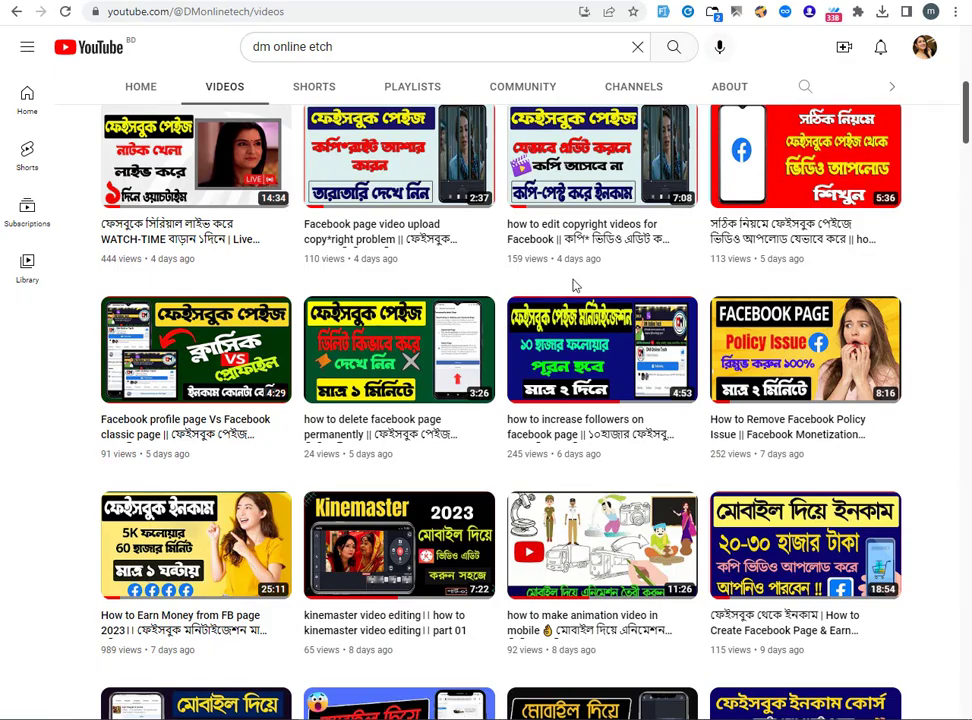
scroll(485, 270, down, 2)
scroll(477, 292, down, 2)
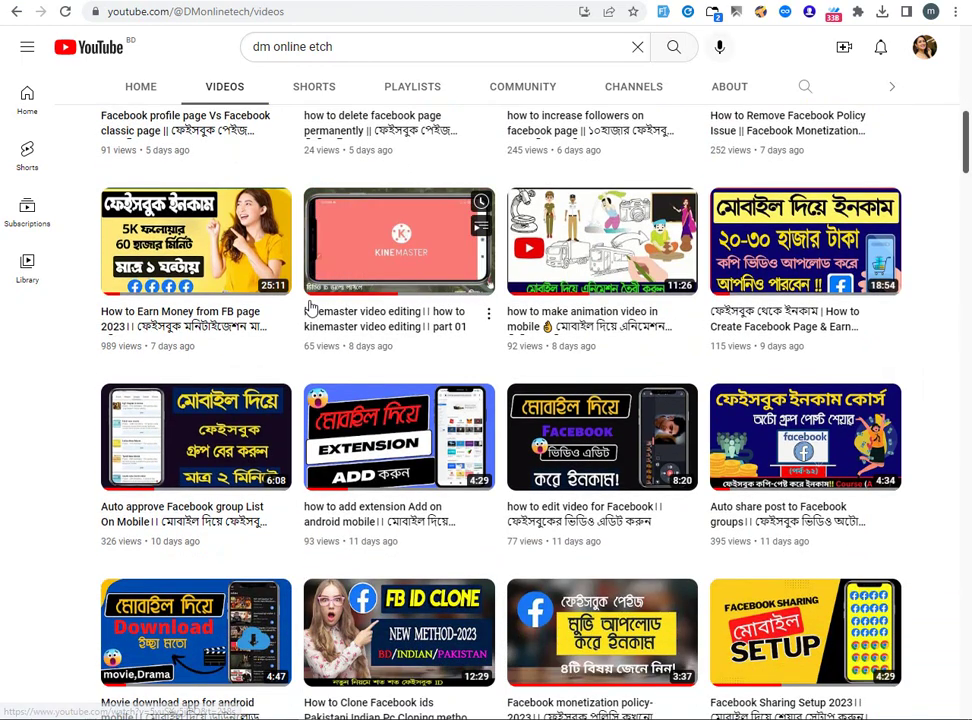
scroll(330, 300, down, 3)
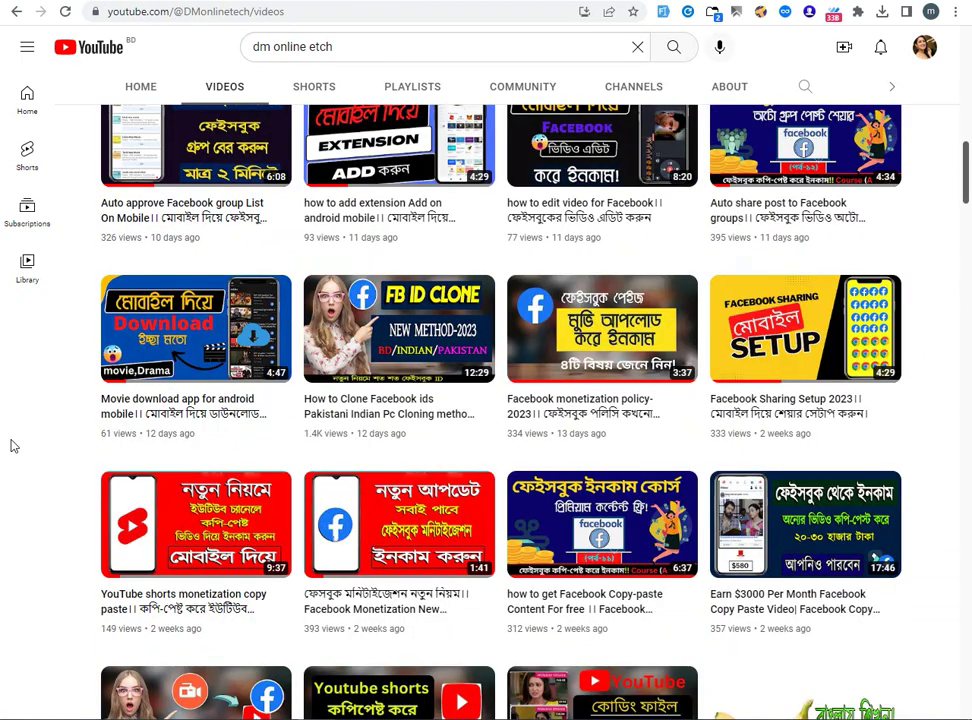
scroll(76, 425, down, 3)
scroll(82, 579, down, 1)
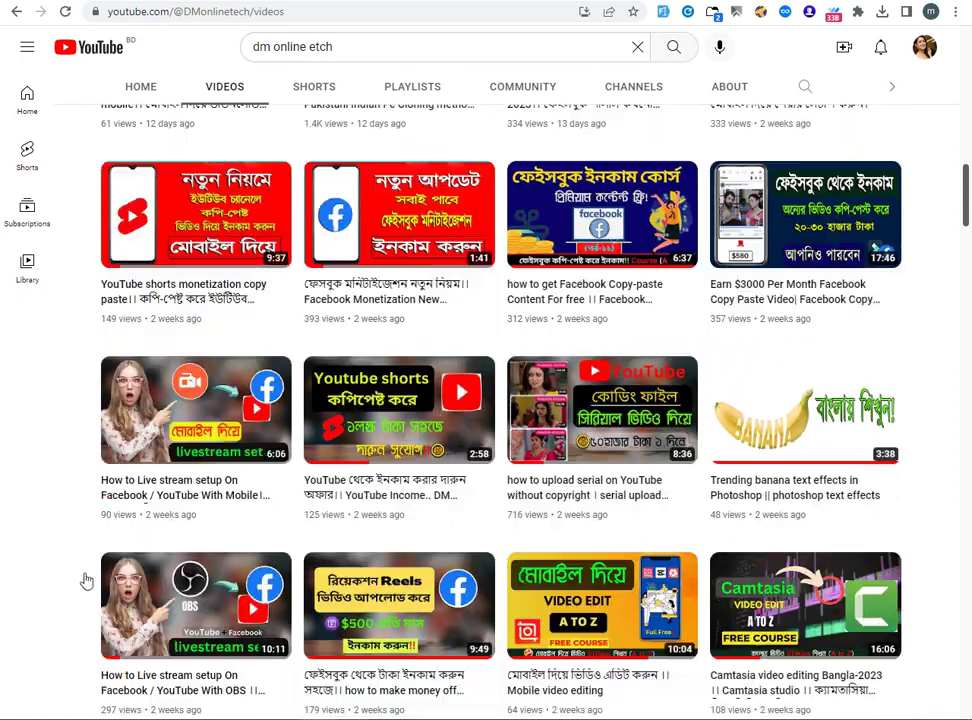
scroll(78, 577, down, 2)
scroll(78, 577, down, 2)
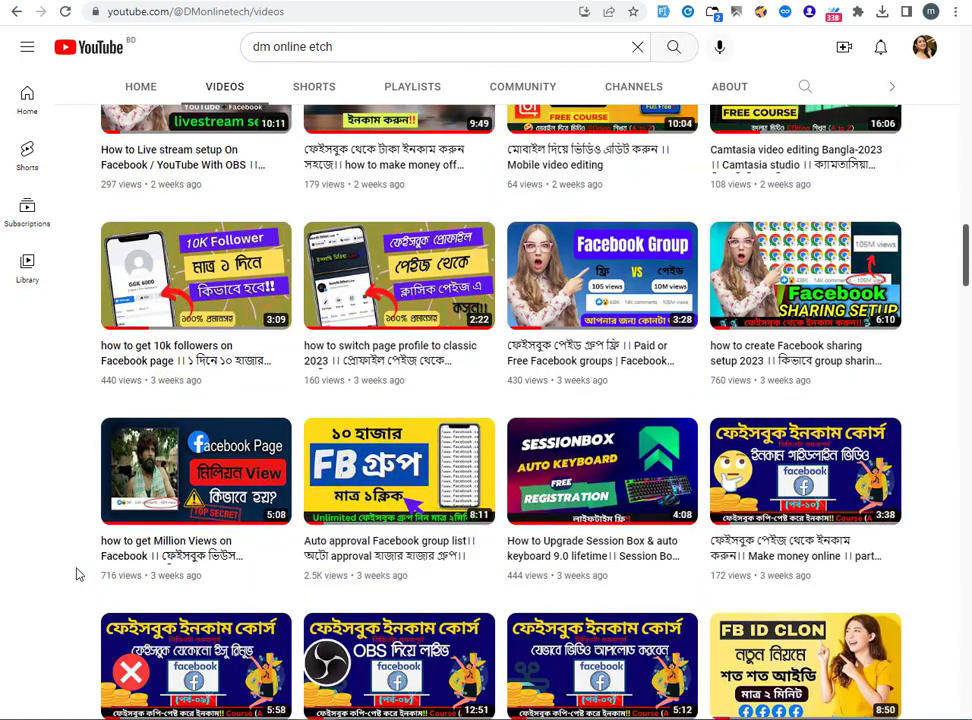
scroll(74, 620, down, 1)
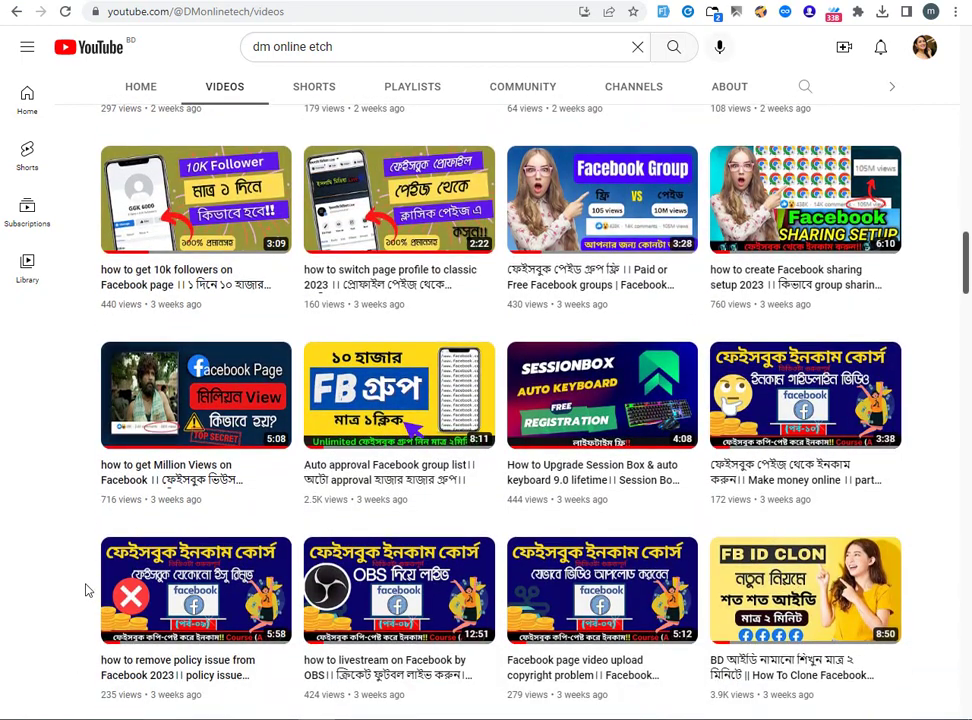
scroll(47, 668, down, 3)
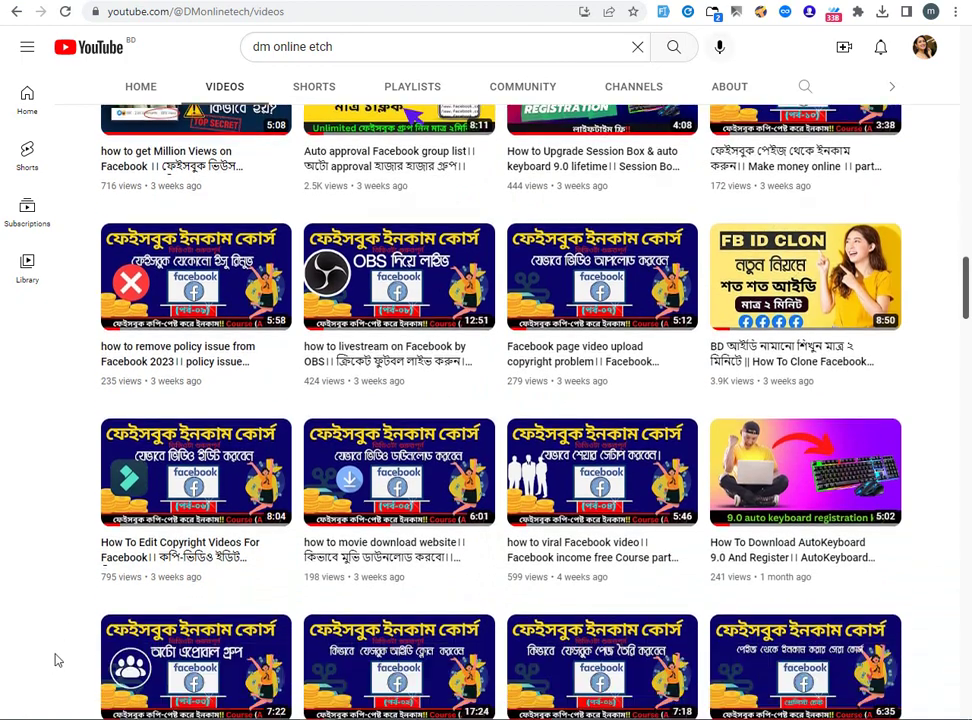
scroll(57, 650, down, 5)
scroll(57, 660, up, 4)
scroll(57, 660, up, 1)
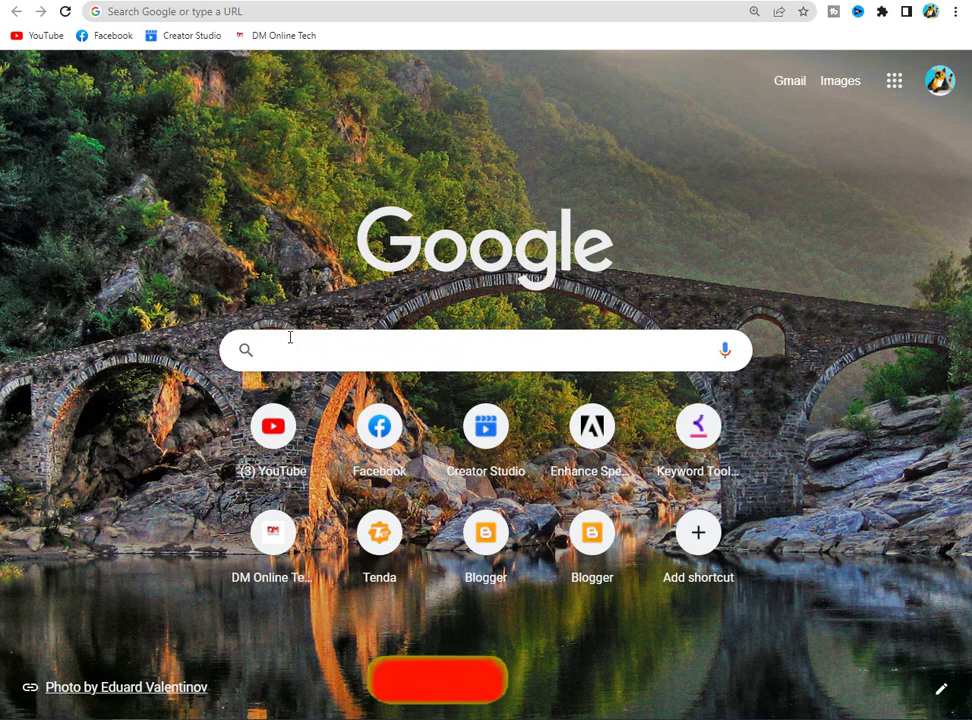
Search Google for 'qoira' and open the Quora website suggestion.
click(288, 347)
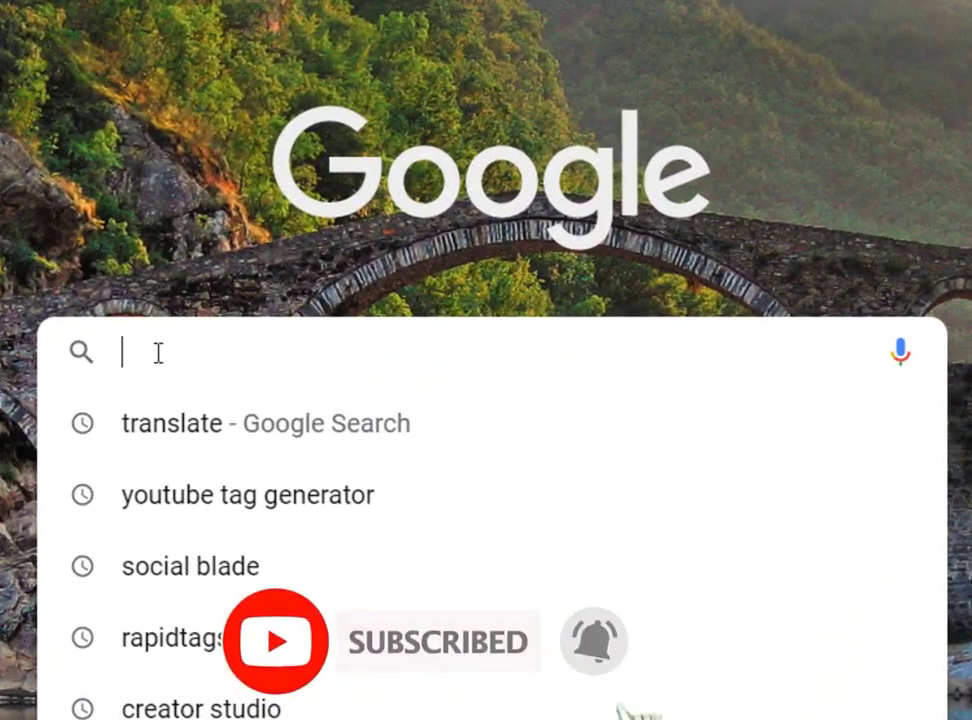
text(q)
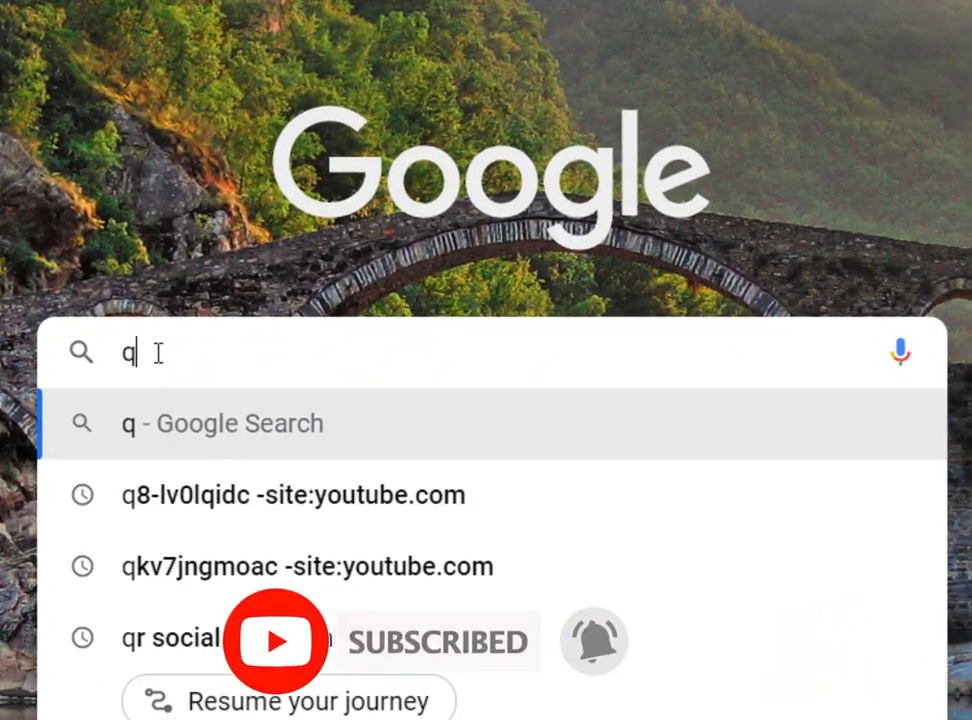
text(oira)
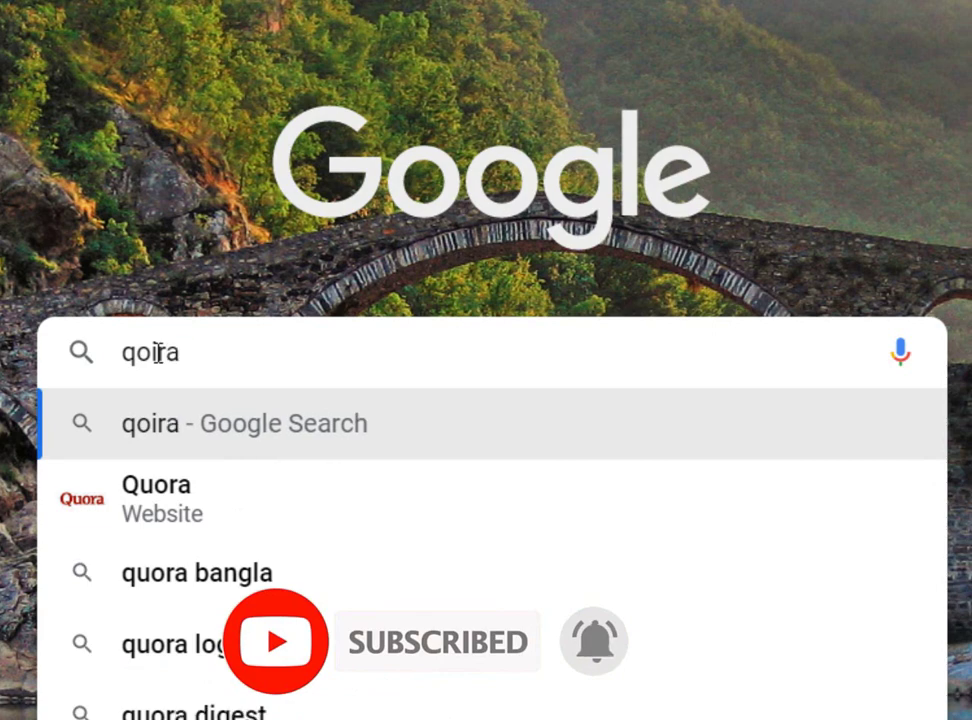
click(176, 508)
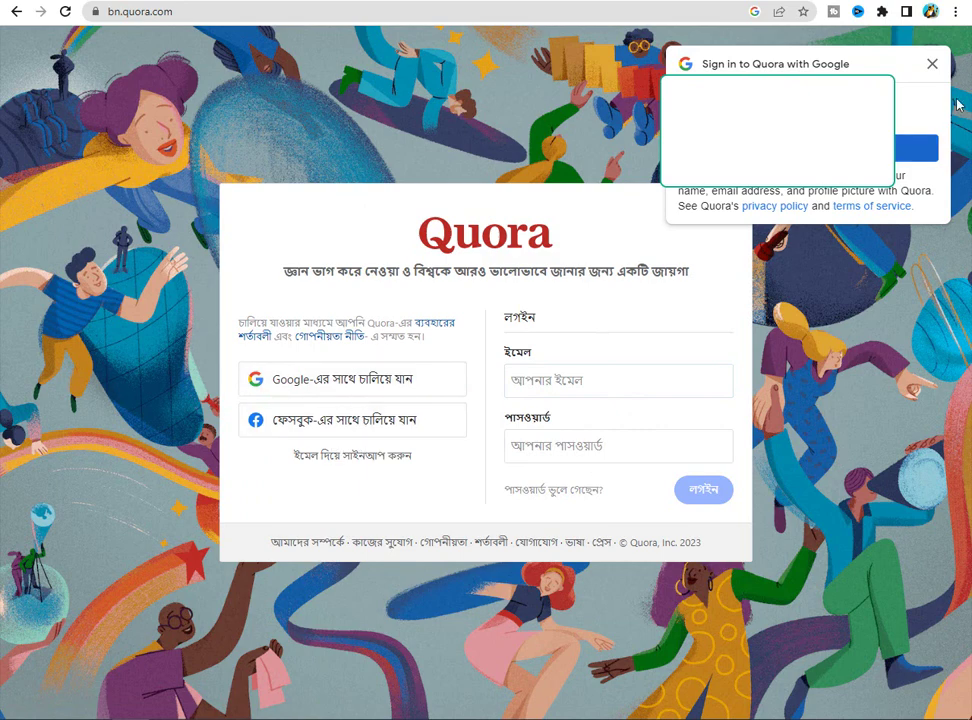
Dismiss the one-tap prompt and sign in to Quora with the chosen Google account.
click(932, 65)
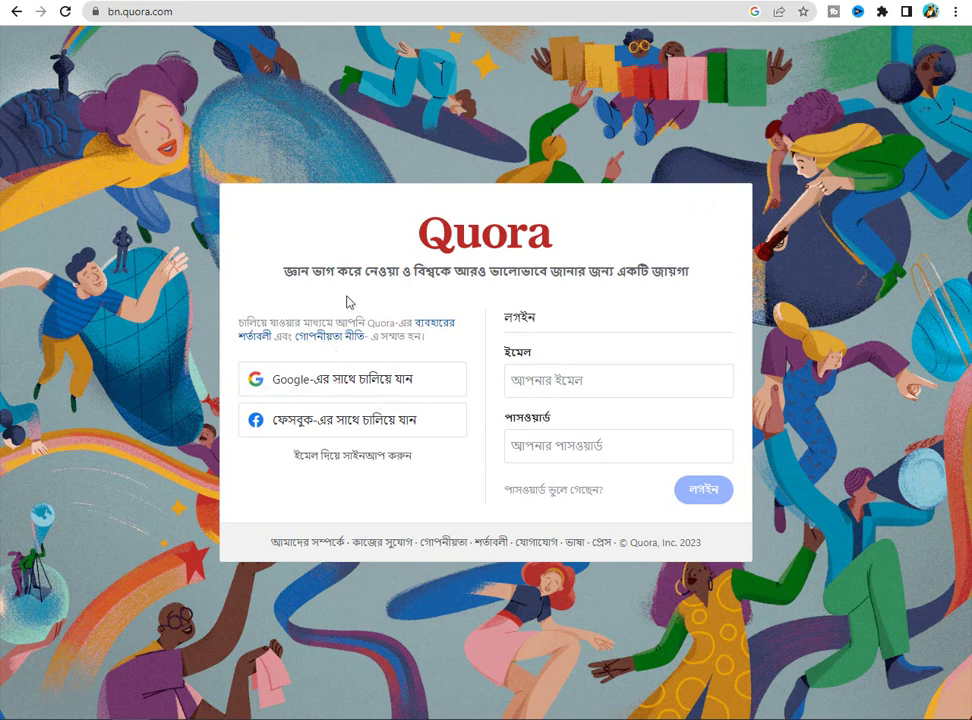
click(325, 389)
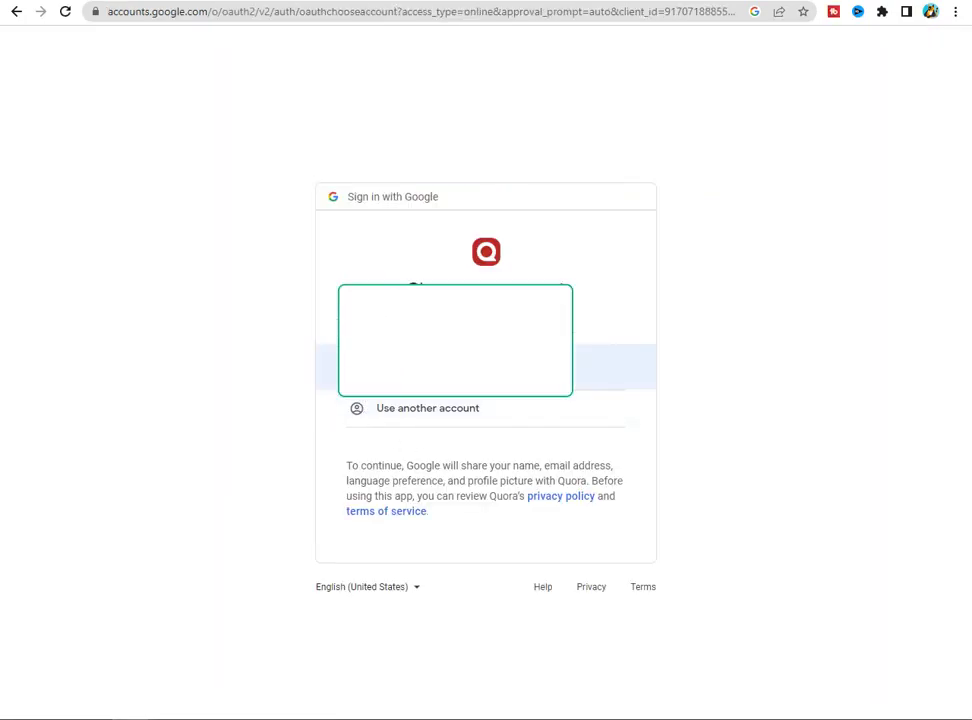
click(600, 367)
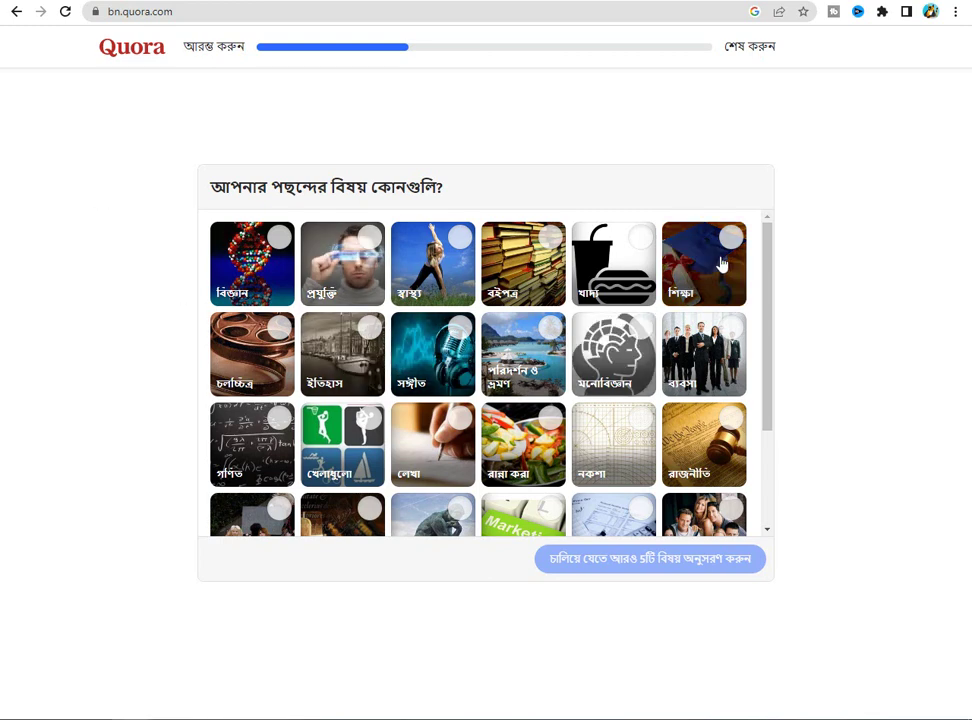
Follow the Science and Technology topics.
scroll(360, 375, down, 1)
scroll(338, 376, up, 1)
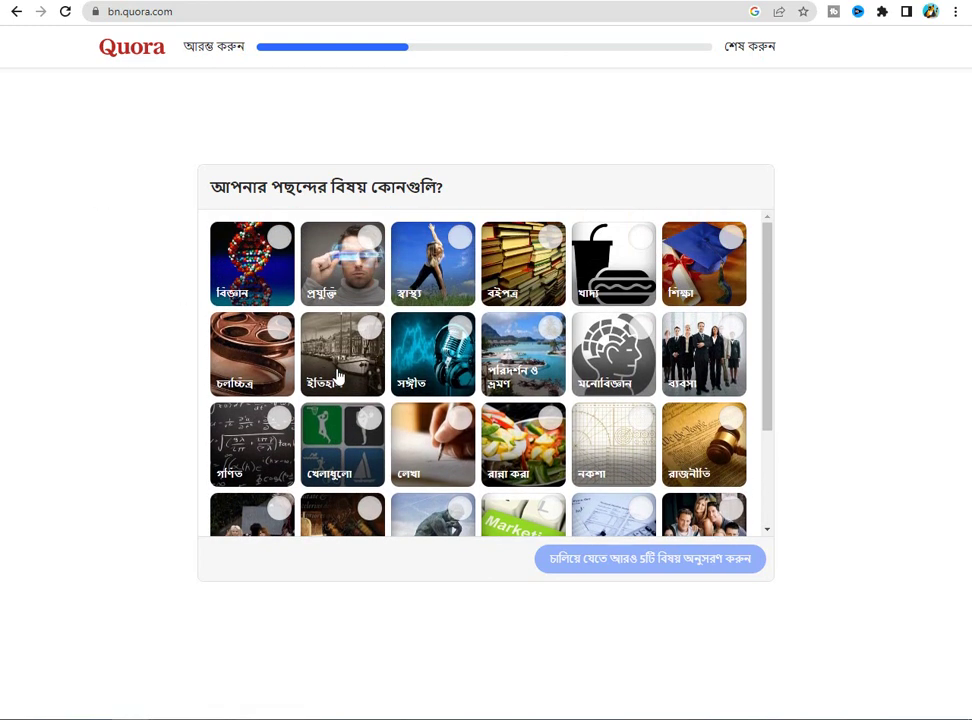
click(275, 255)
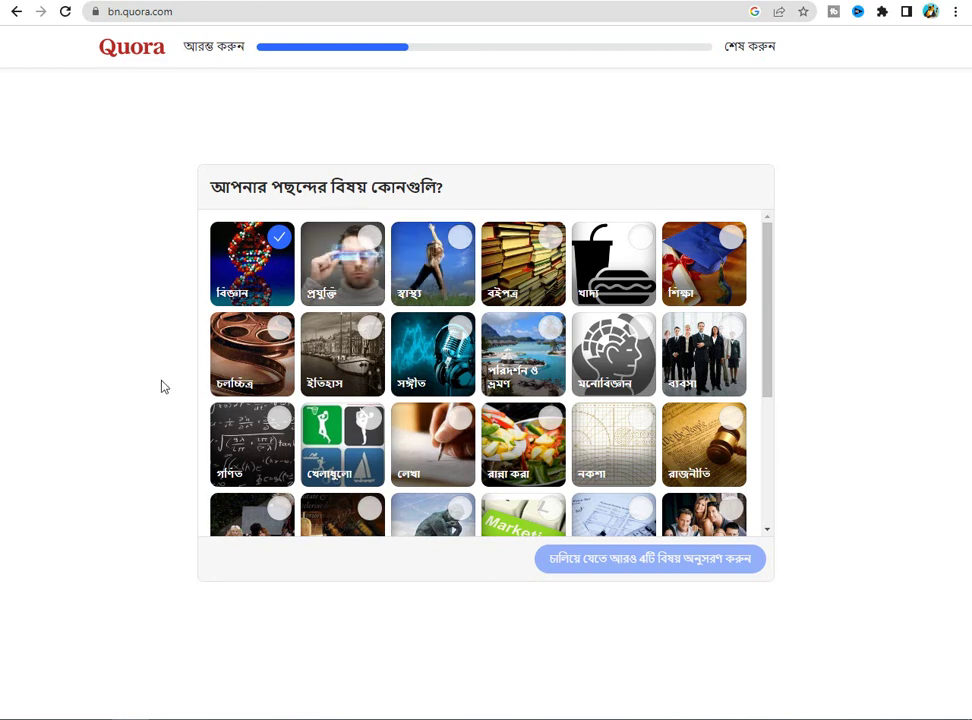
click(321, 270)
scroll(538, 312, down, 1)
scroll(538, 310, down, 1)
scroll(530, 265, up, 1)
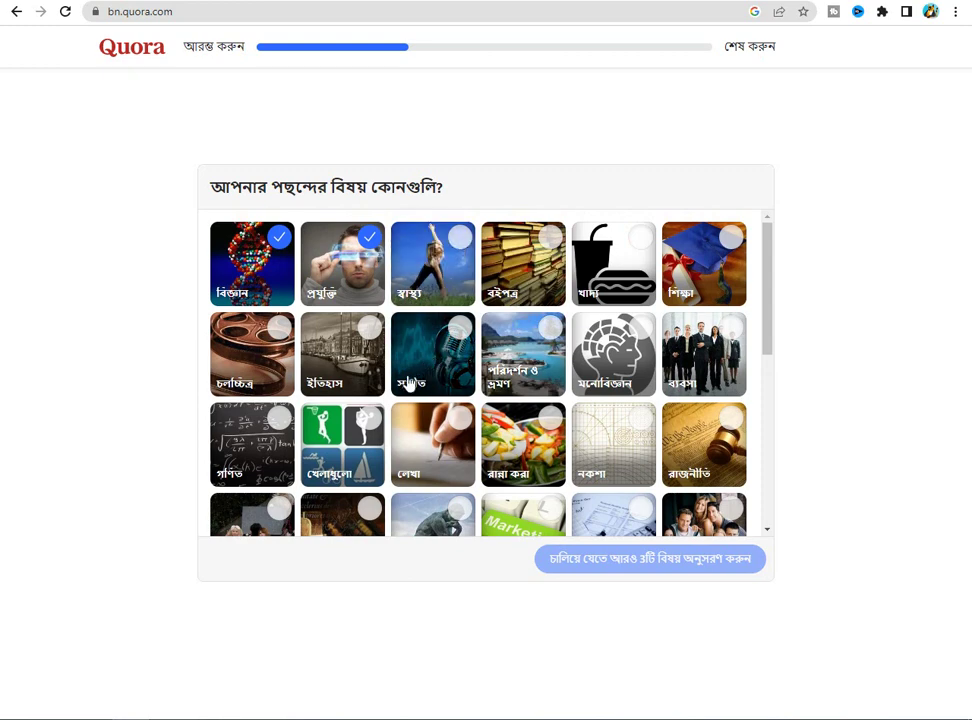
scroll(330, 395, down, 3)
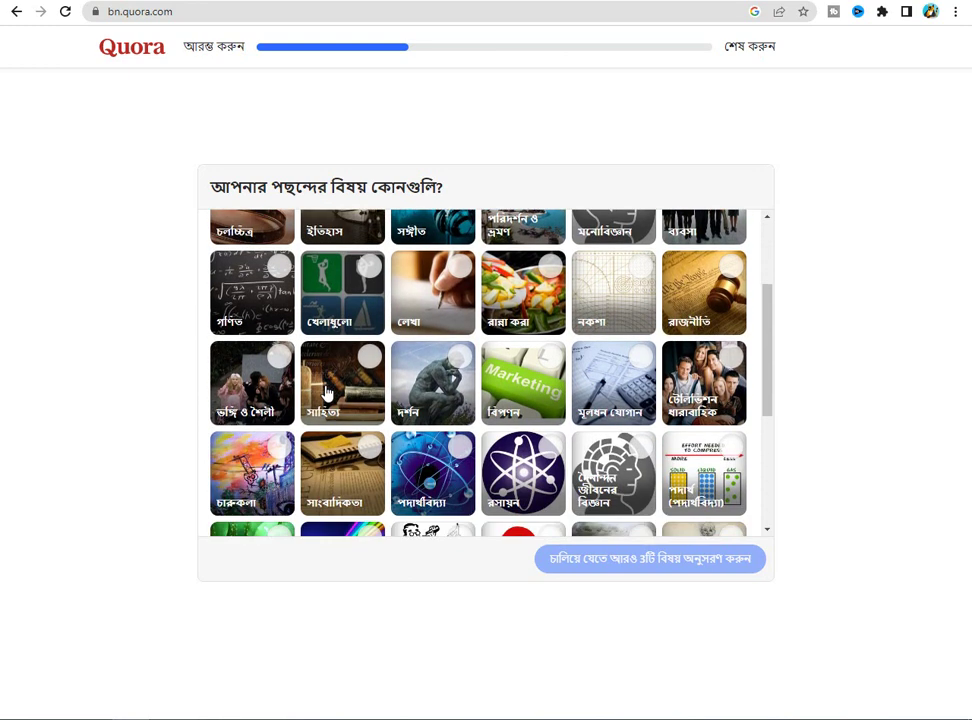
Follow Mathematics, Philosophy, Marketing and Computer, then continue to the language step.
click(258, 305)
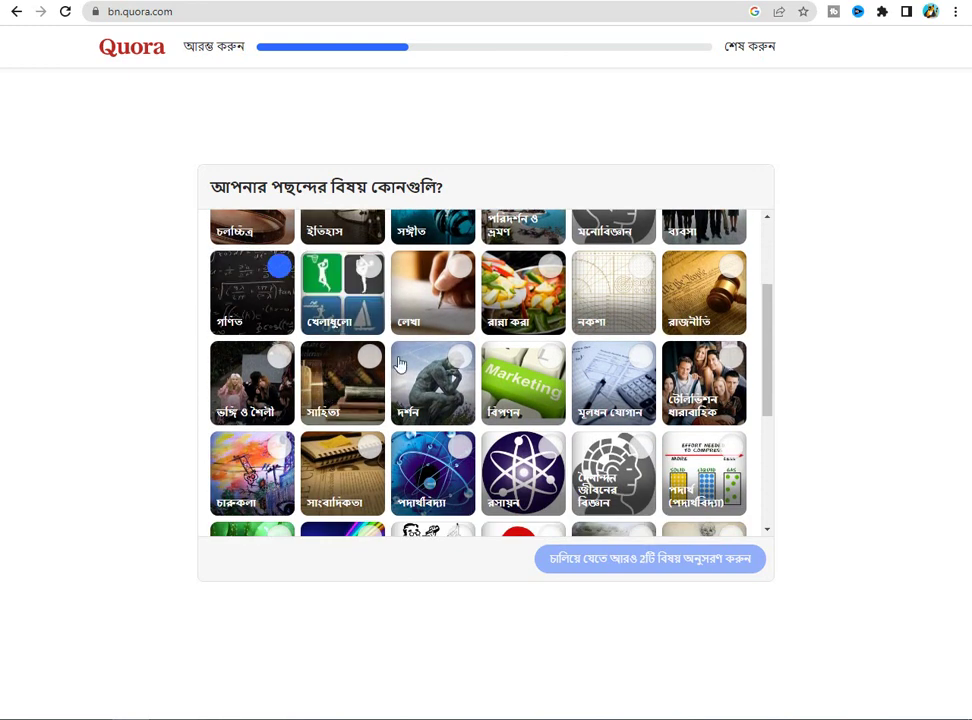
click(459, 373)
click(552, 368)
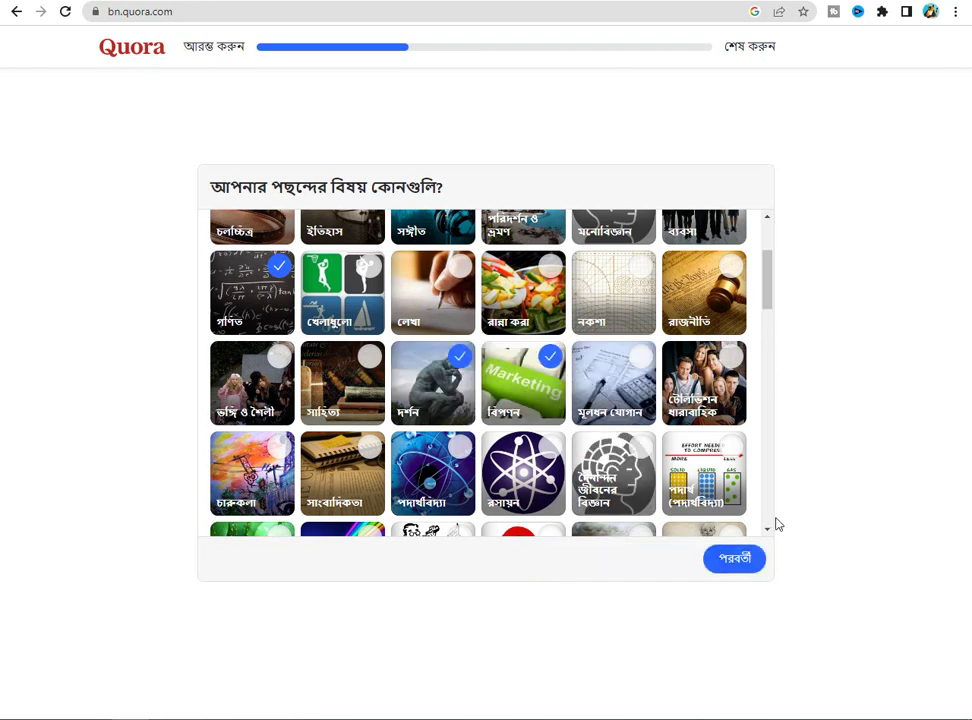
scroll(451, 314, down, 2)
scroll(560, 420, down, 1)
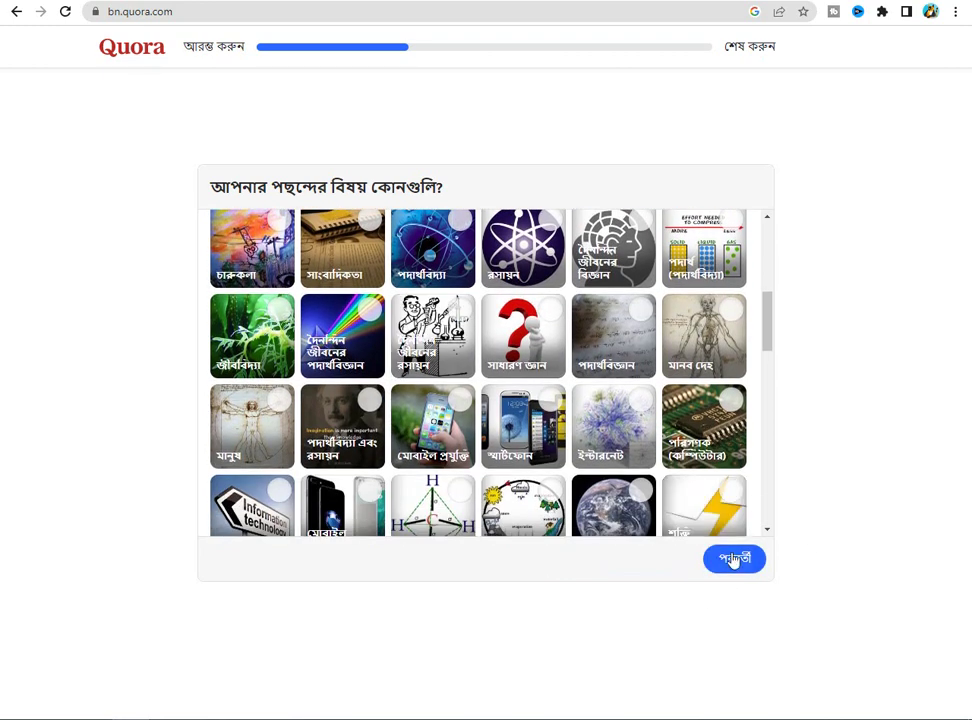
click(703, 425)
scroll(449, 443, up, 3)
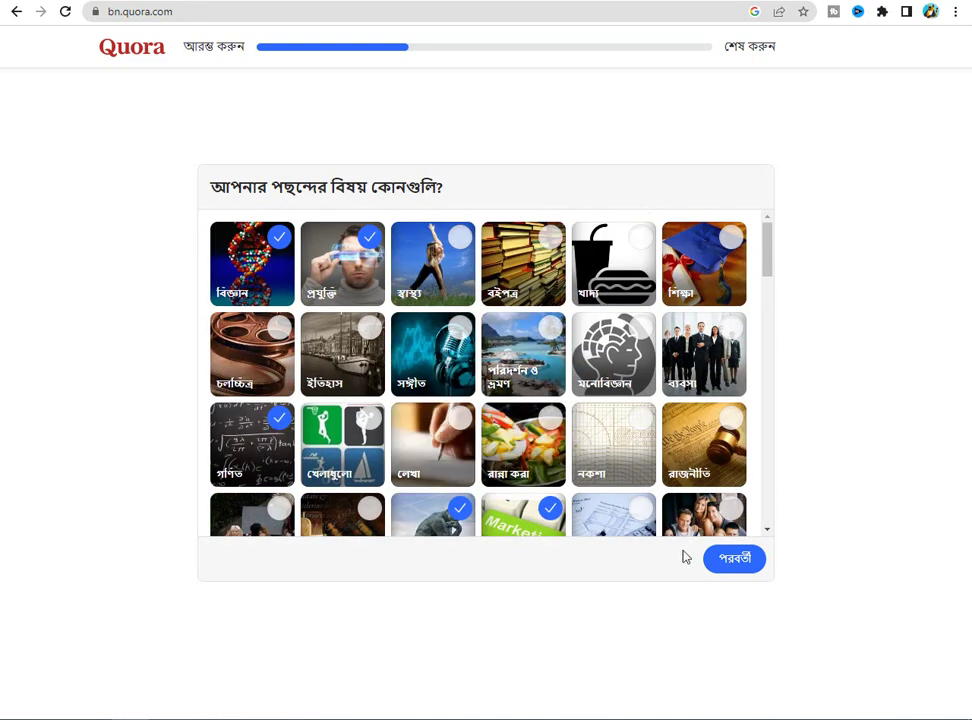
click(748, 566)
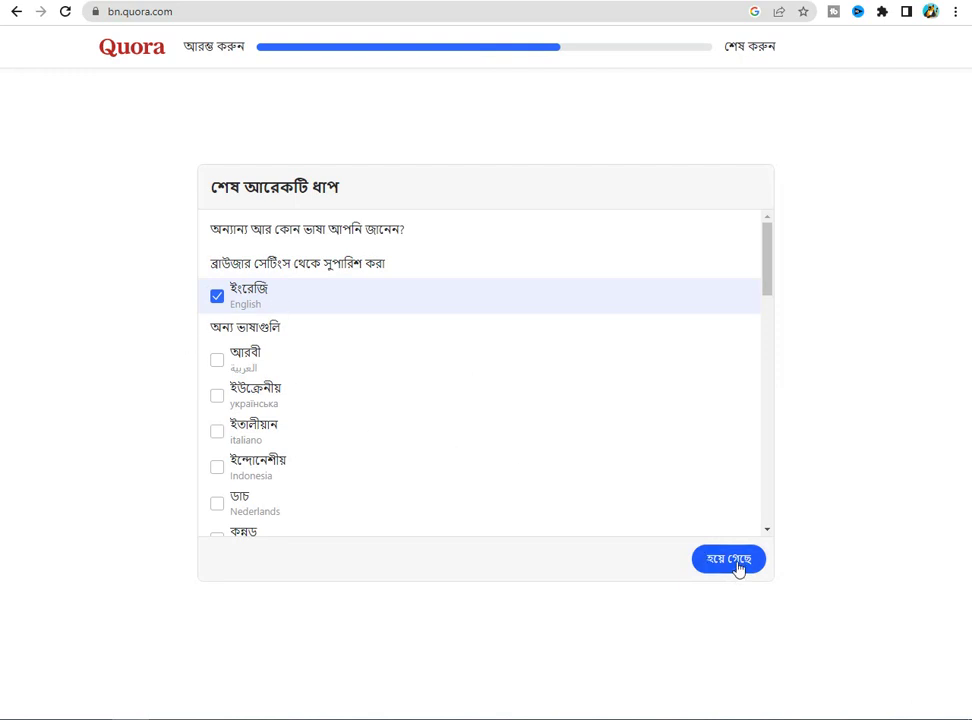
Finish the language step and turn away the notification permission request.
click(736, 564)
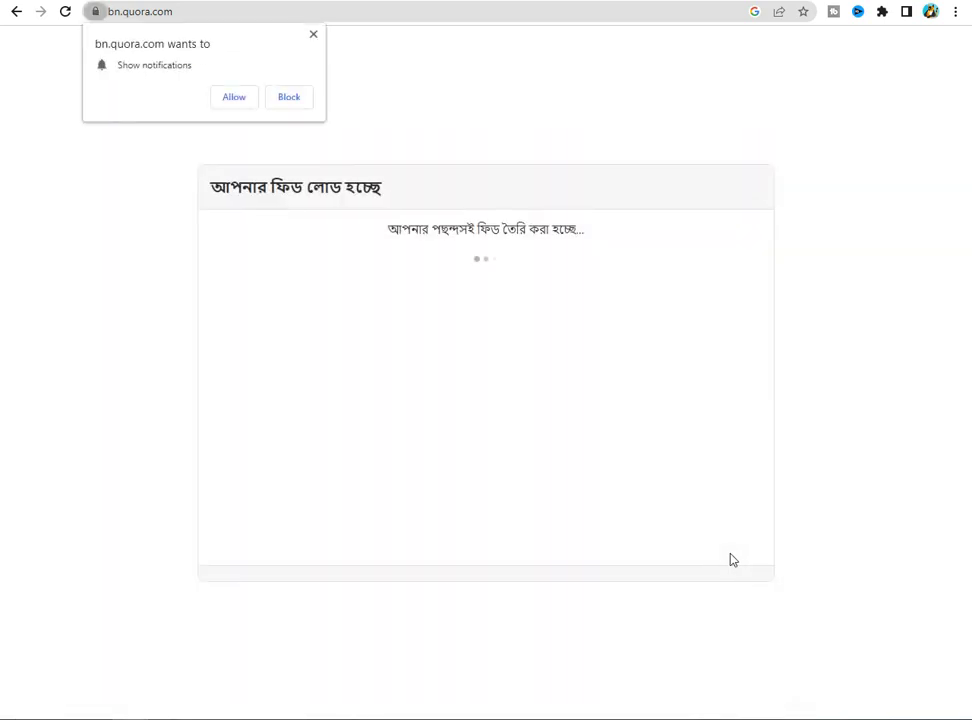
click(313, 35)
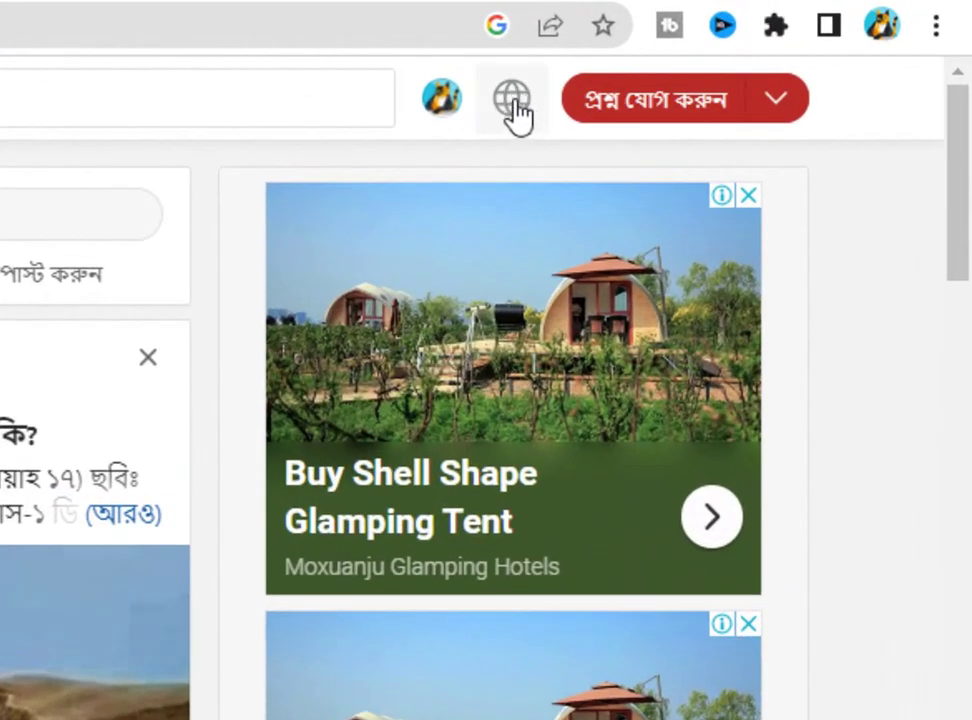
Add English from the full language list to switch to English Quora.
click(520, 100)
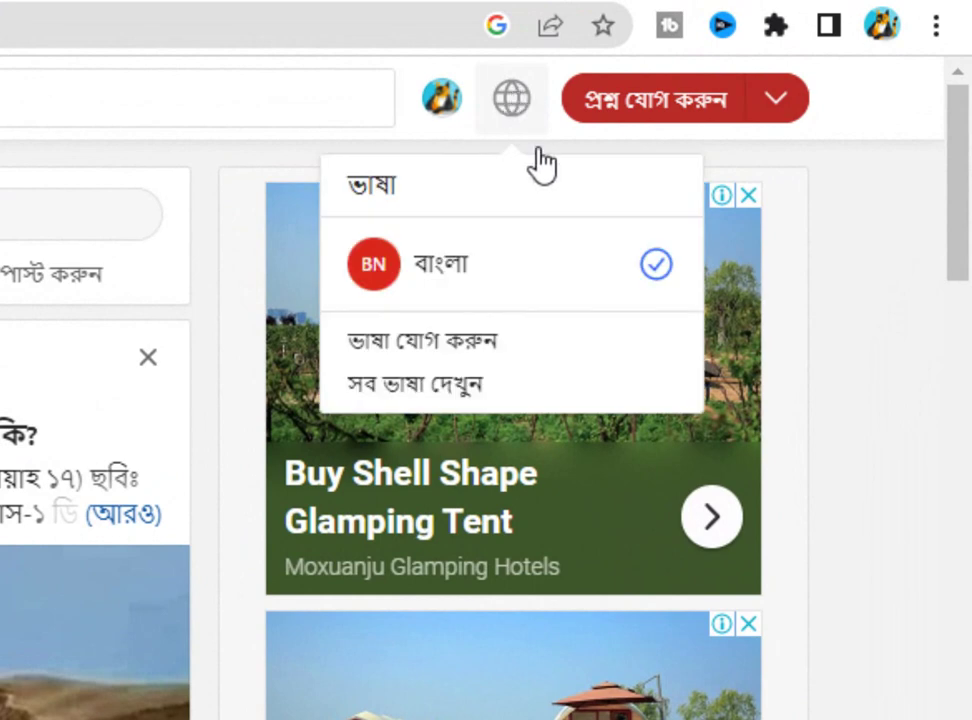
click(458, 388)
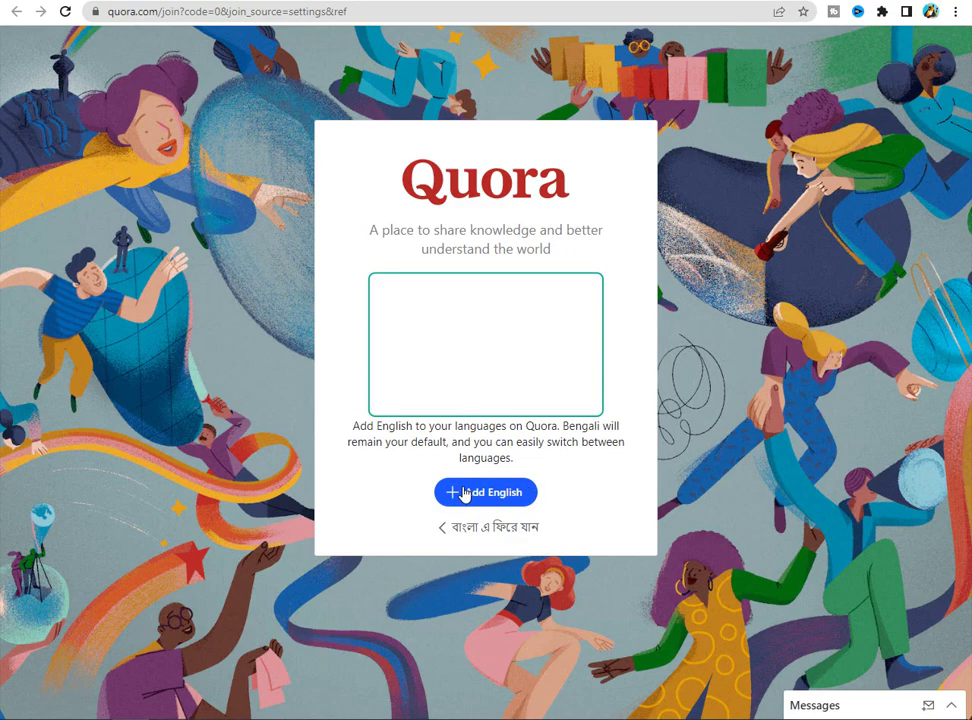
click(463, 493)
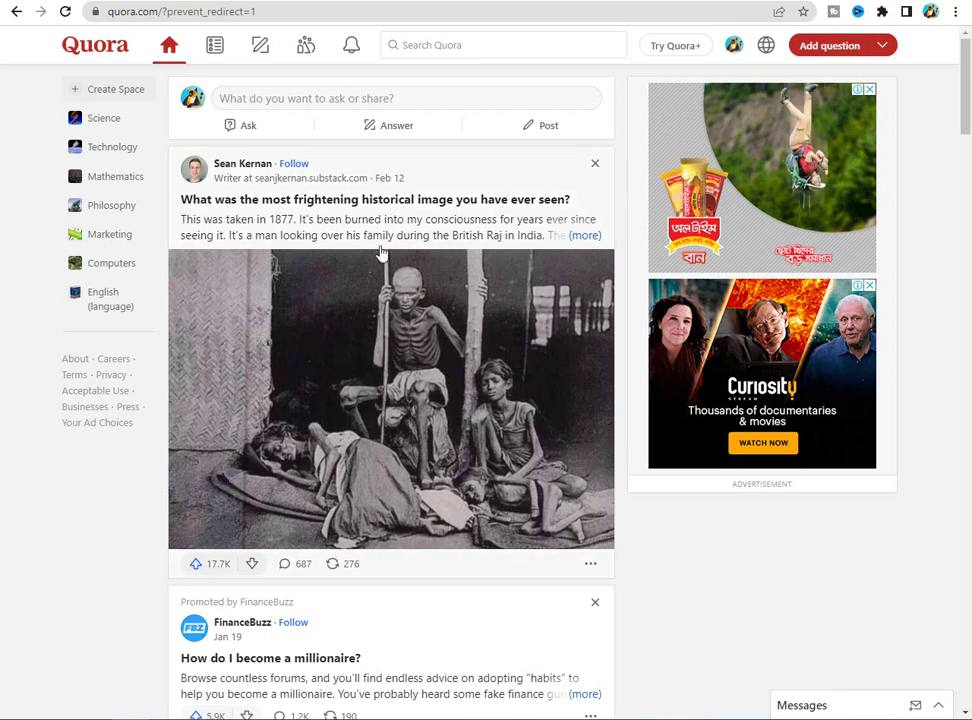
Go to the Spaces page from the top navigation bar.
scroll(503, 584, down, 1)
scroll(523, 575, down, 3)
scroll(403, 228, up, 5)
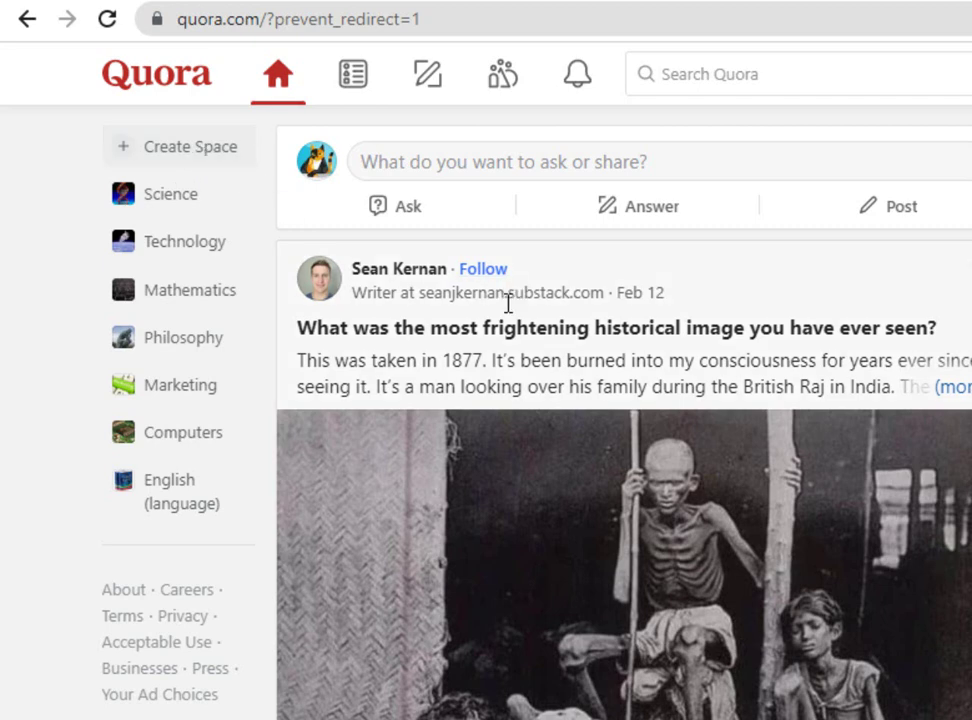
click(501, 84)
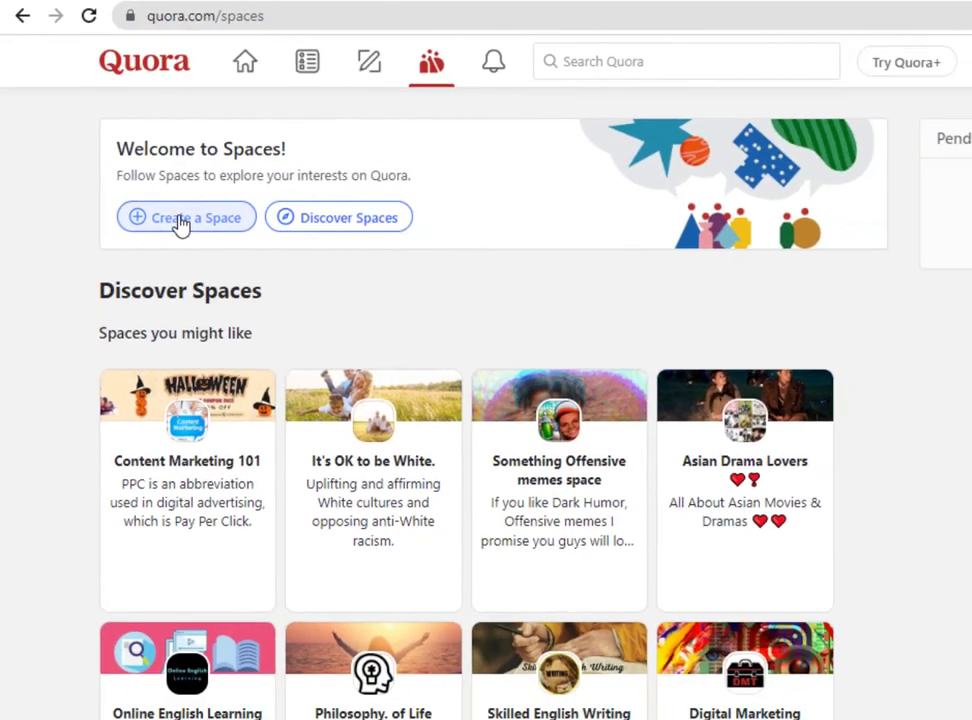
Start a new Space and replace the suggested name with 'DM Online Tech'.
click(134, 162)
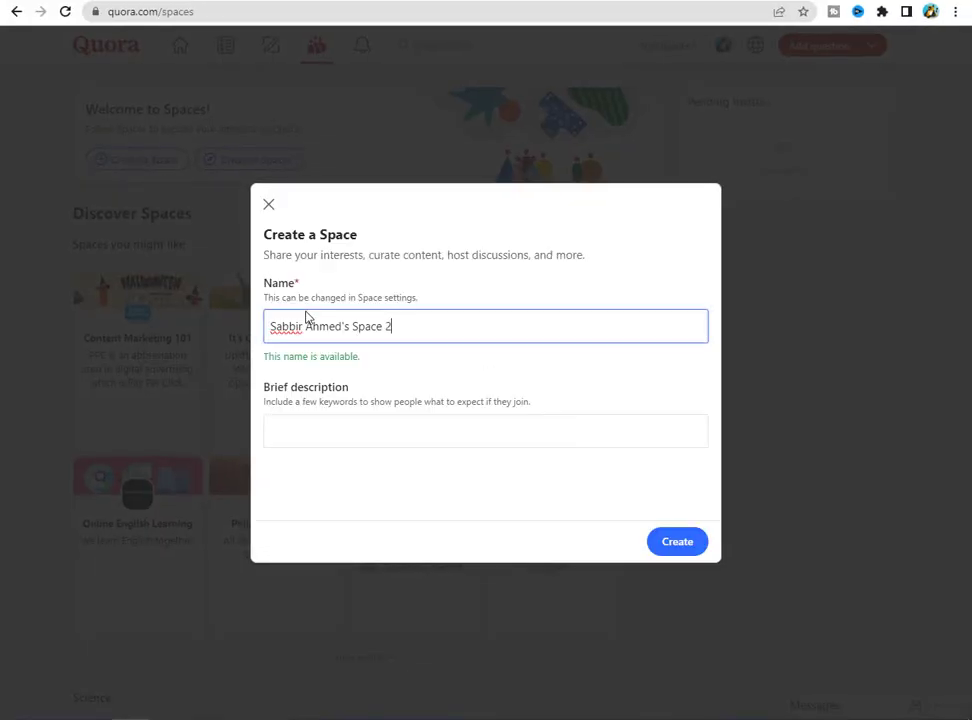
drag(410, 325, 251, 331)
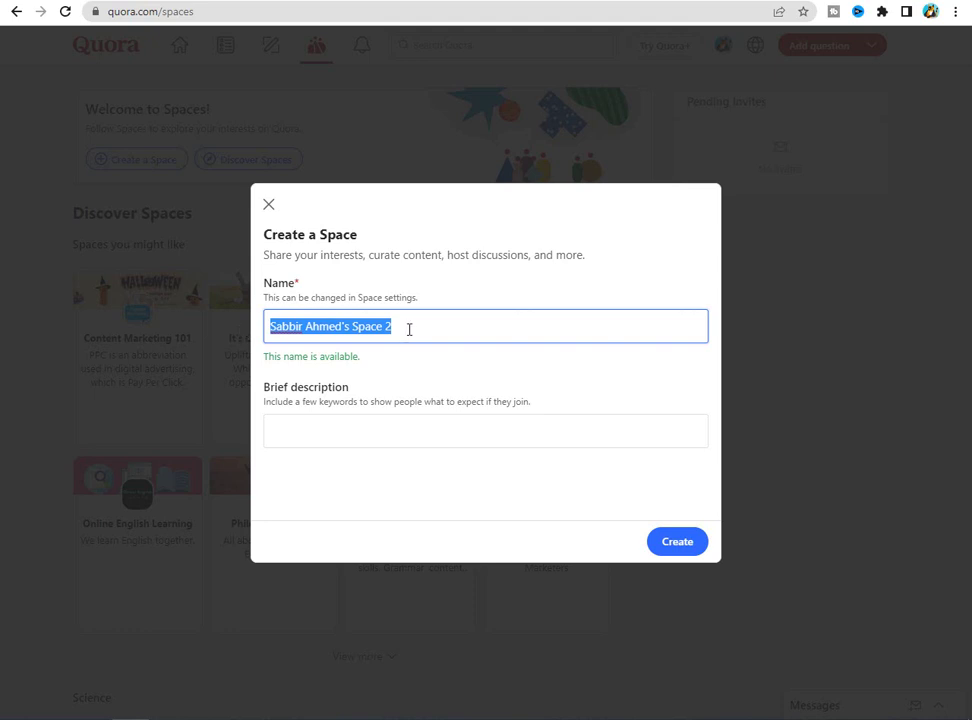
key(BackSpace)
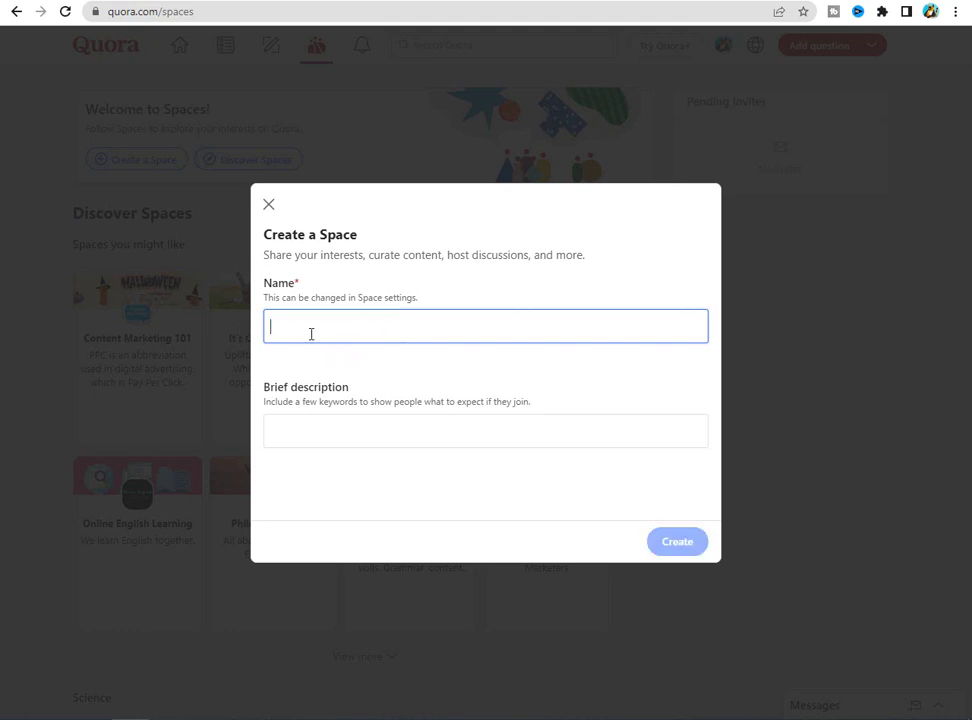
text(DM Online tE)
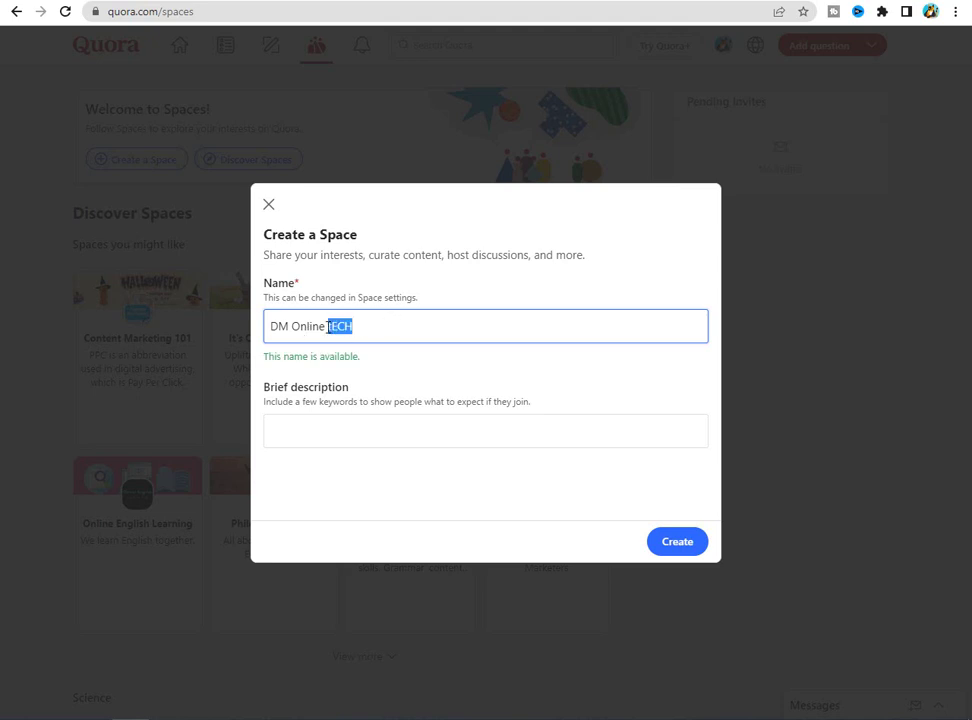
key(BackSpace)
text(Tech)
drag(378, 364, 296, 356)
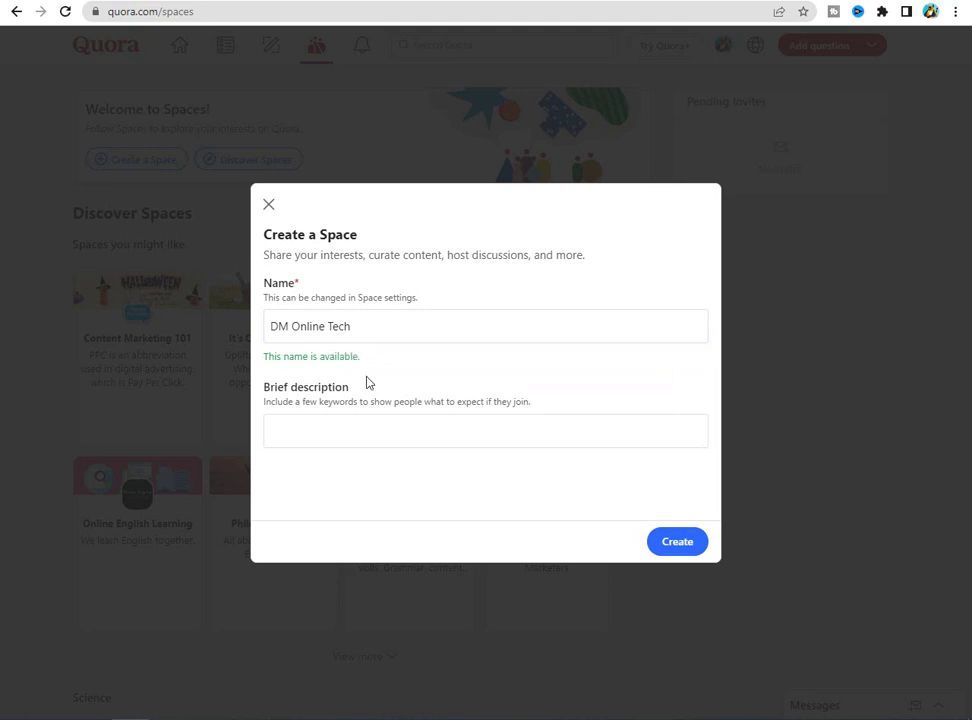
click(321, 326)
drag(353, 357, 276, 358)
click(356, 378)
click(367, 321)
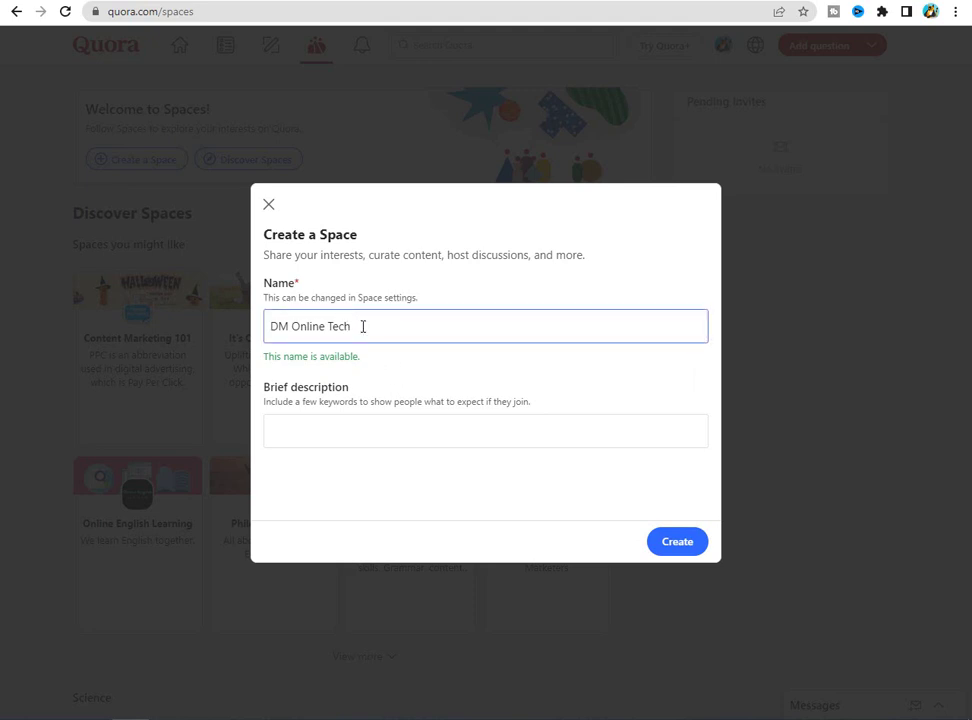
Enter the description 'Make Money Online Help-DM Online Tech', create the Space and skip invites.
key(Tab)
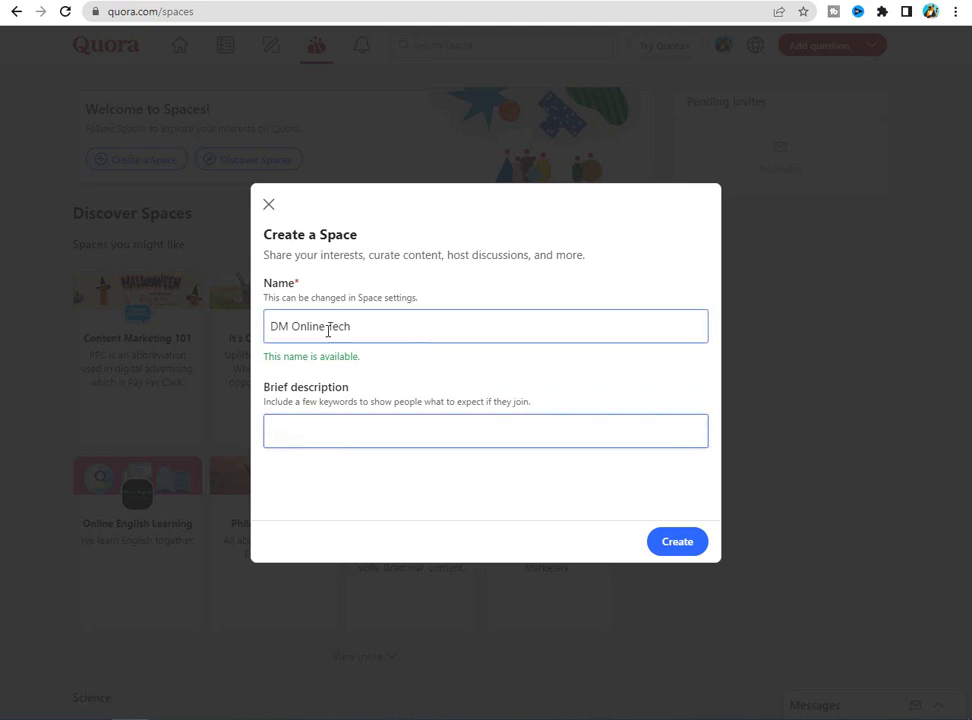
text(Make Money Online Help-)
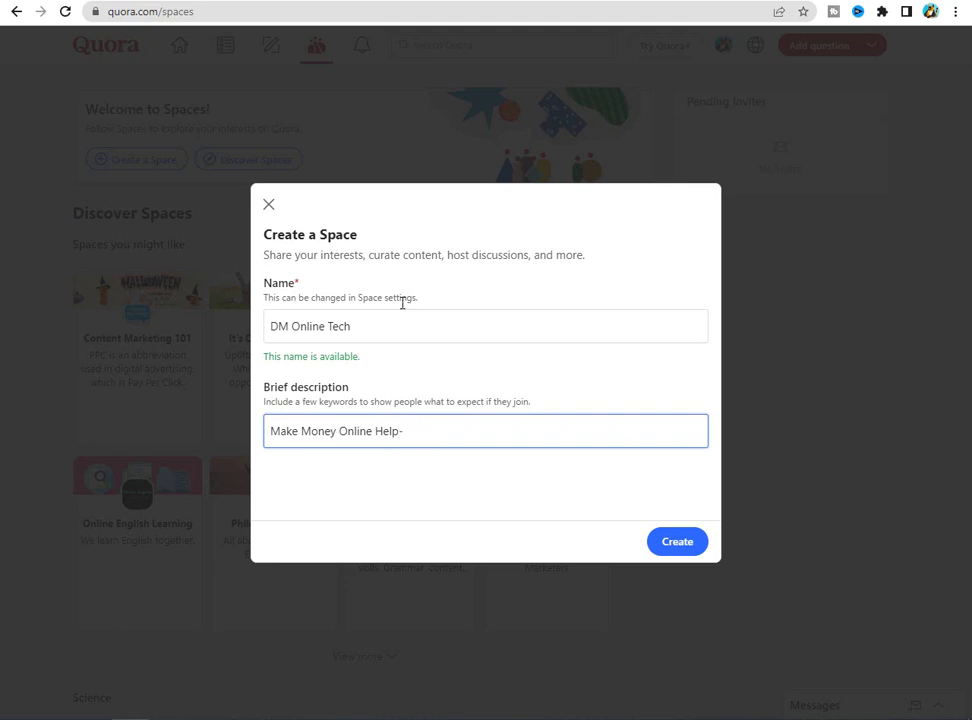
click(362, 327)
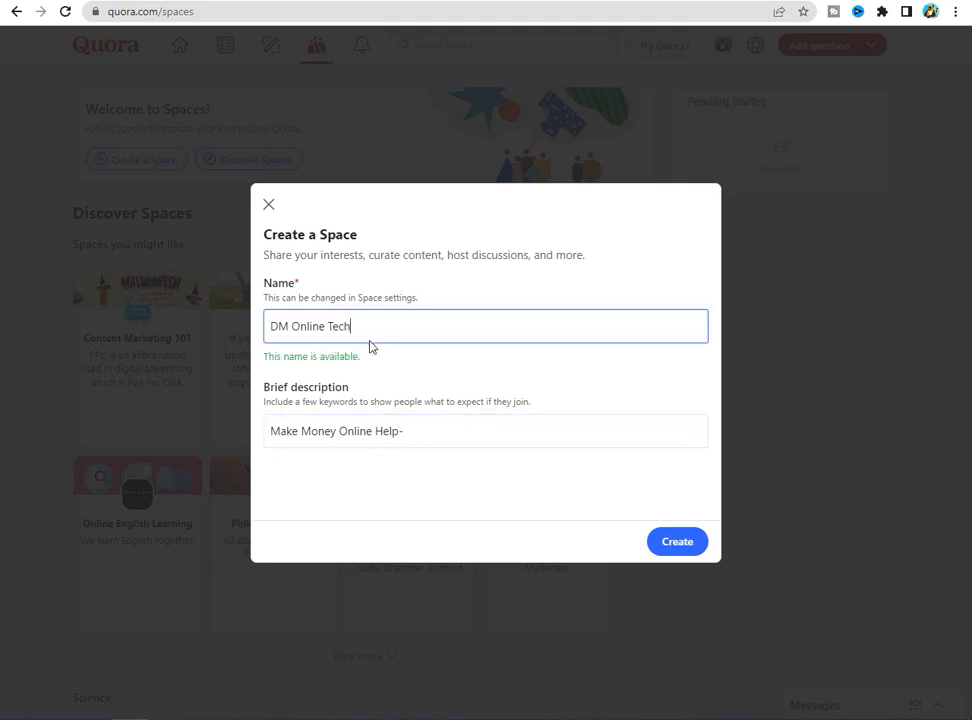
drag(369, 340, 251, 332)
key(ctrl+c)
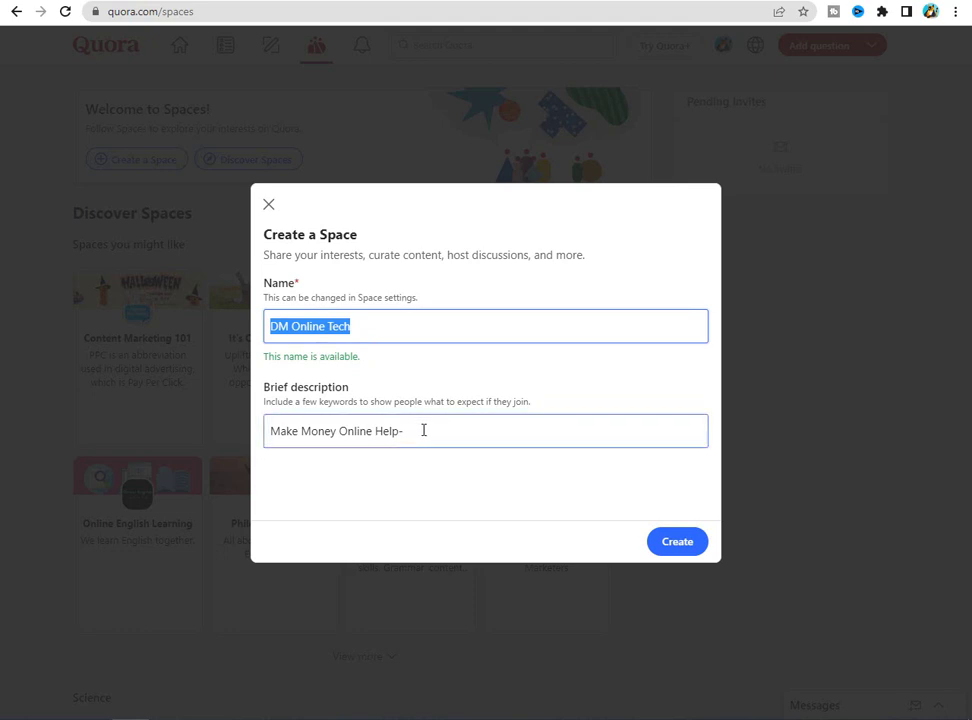
click(419, 430)
key(ctrl+v)
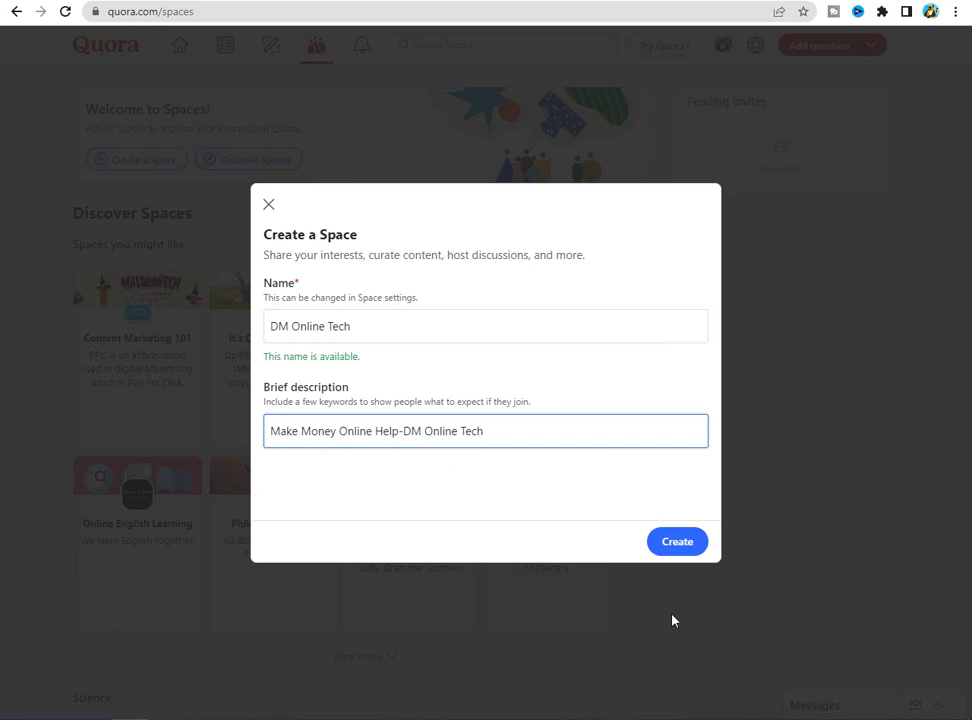
click(678, 545)
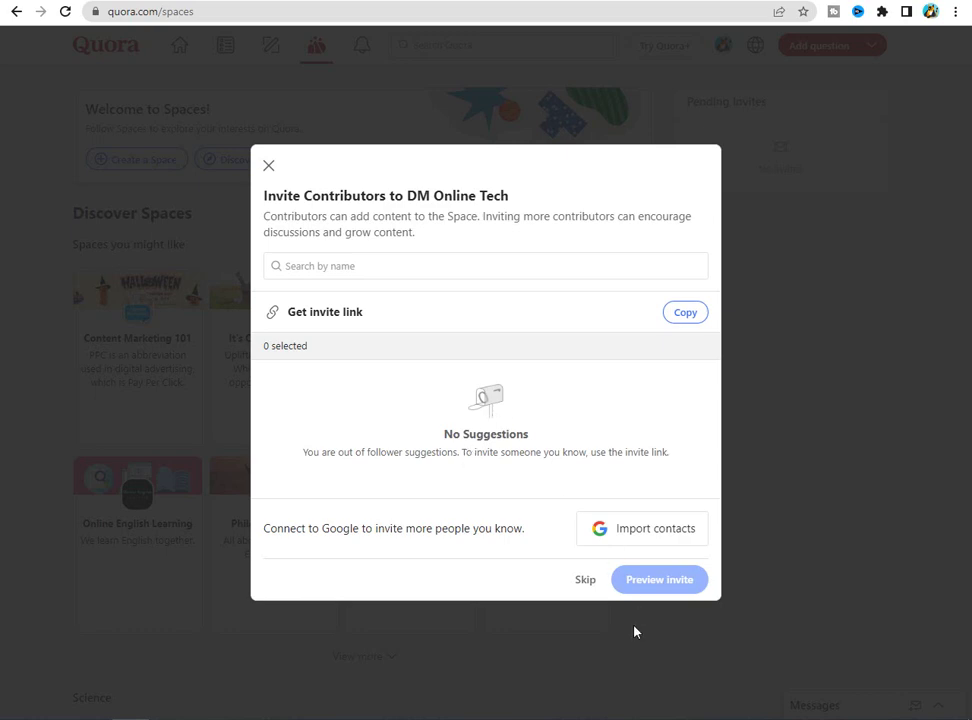
click(588, 578)
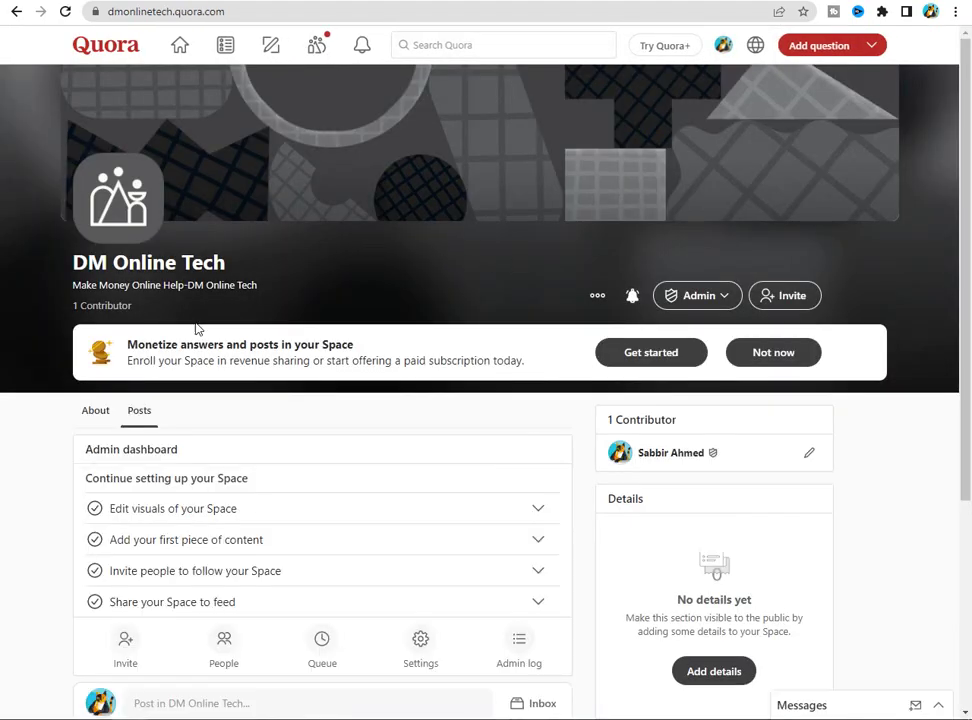
Scroll the new DM Online Tech Space page down to its admin dashboard.
scroll(575, 449, down, 2)
scroll(574, 445, up, 2)
scroll(389, 386, down, 1)
scroll(389, 386, down, 2)
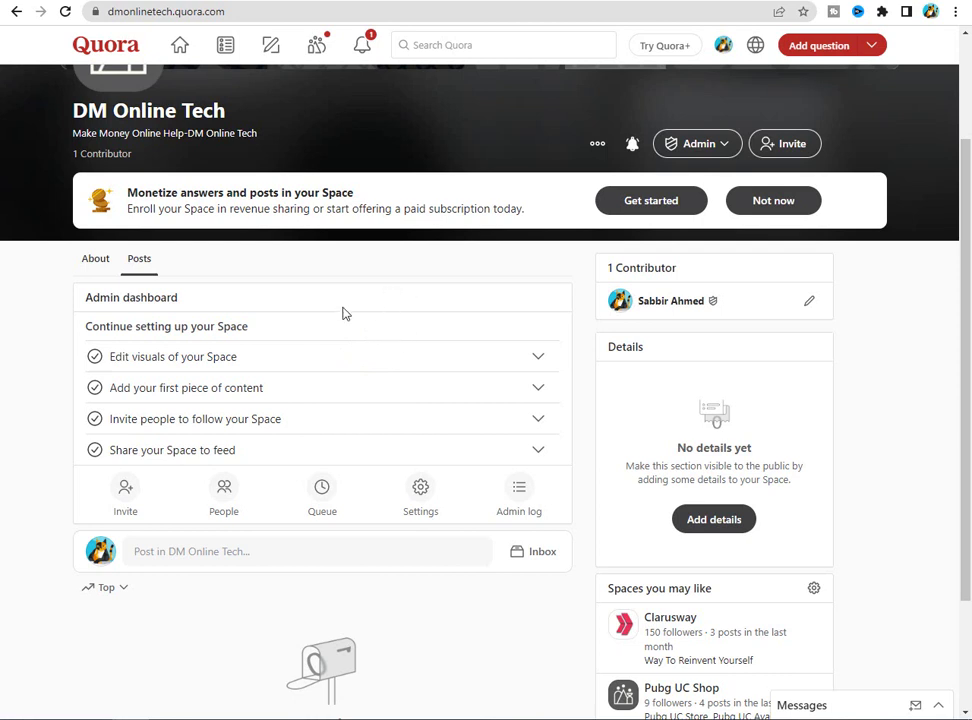
Upload the logo image from the Desktop as the Space icon in Settings.
click(425, 497)
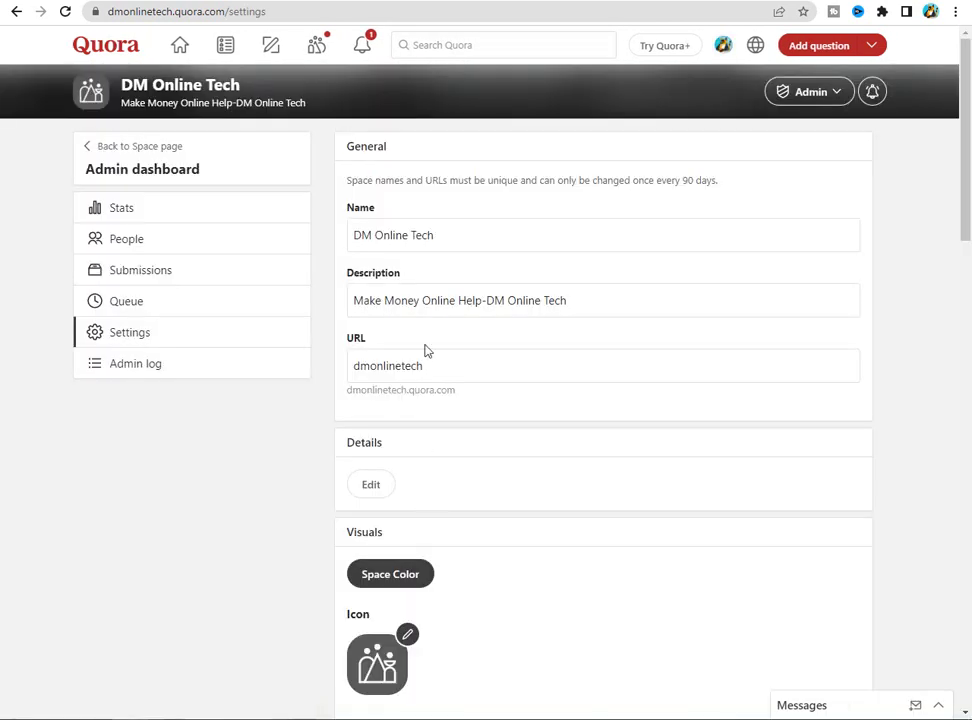
click(405, 234)
scroll(403, 451, down, 2)
scroll(397, 492, down, 2)
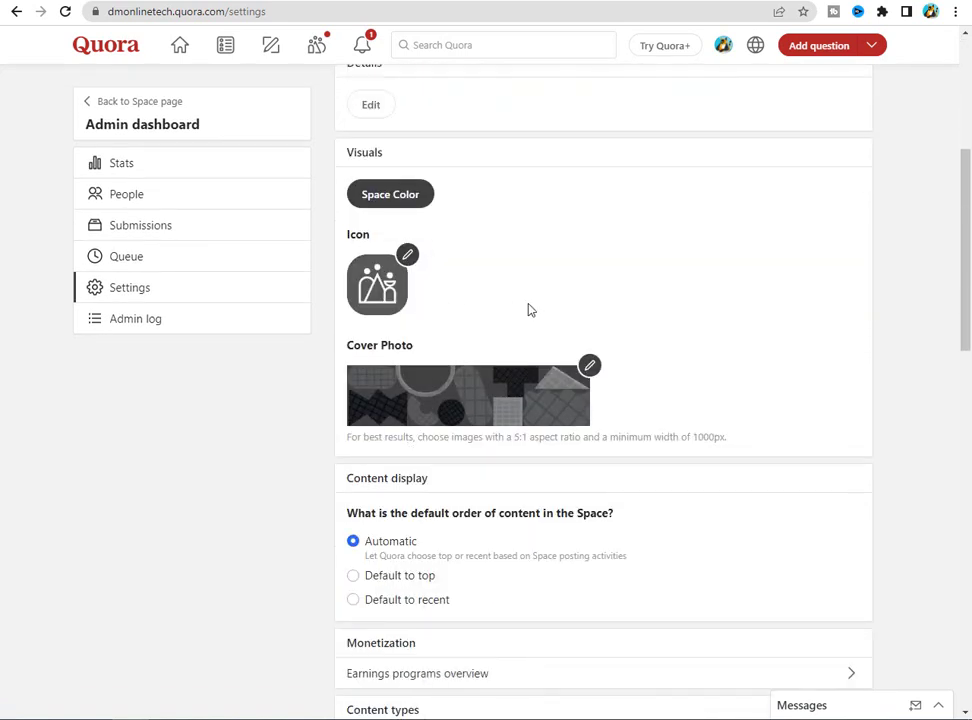
click(407, 255)
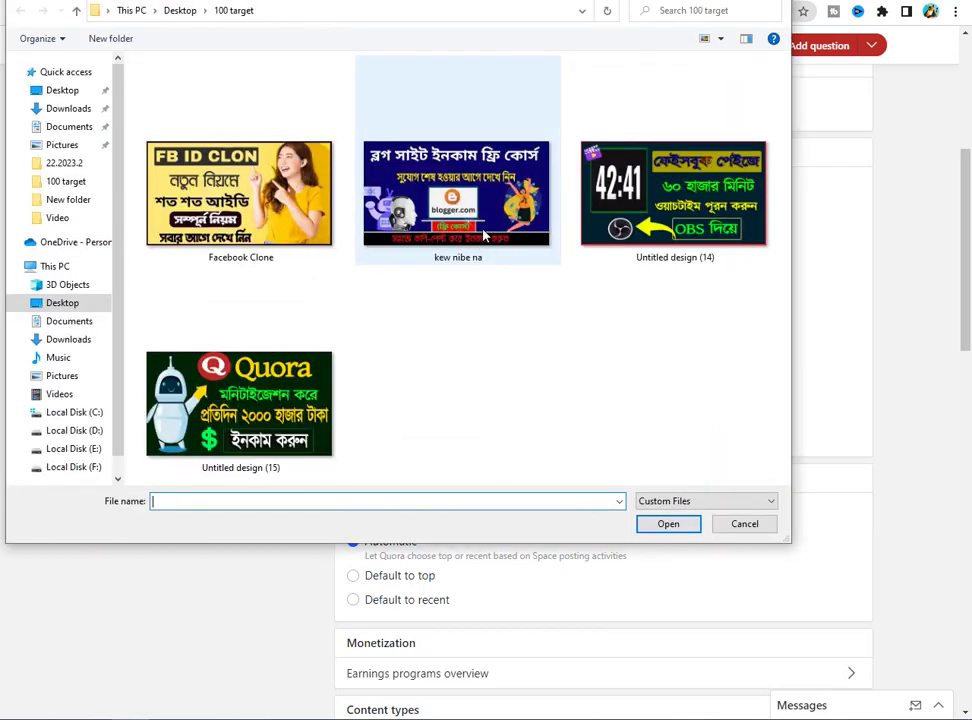
click(66, 91)
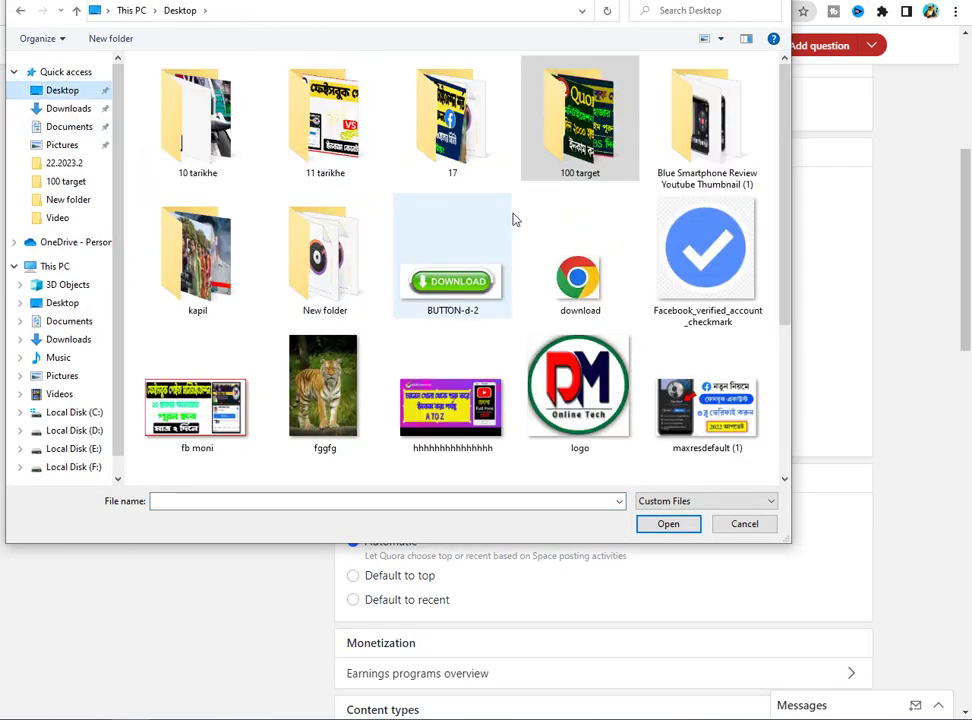
click(558, 394)
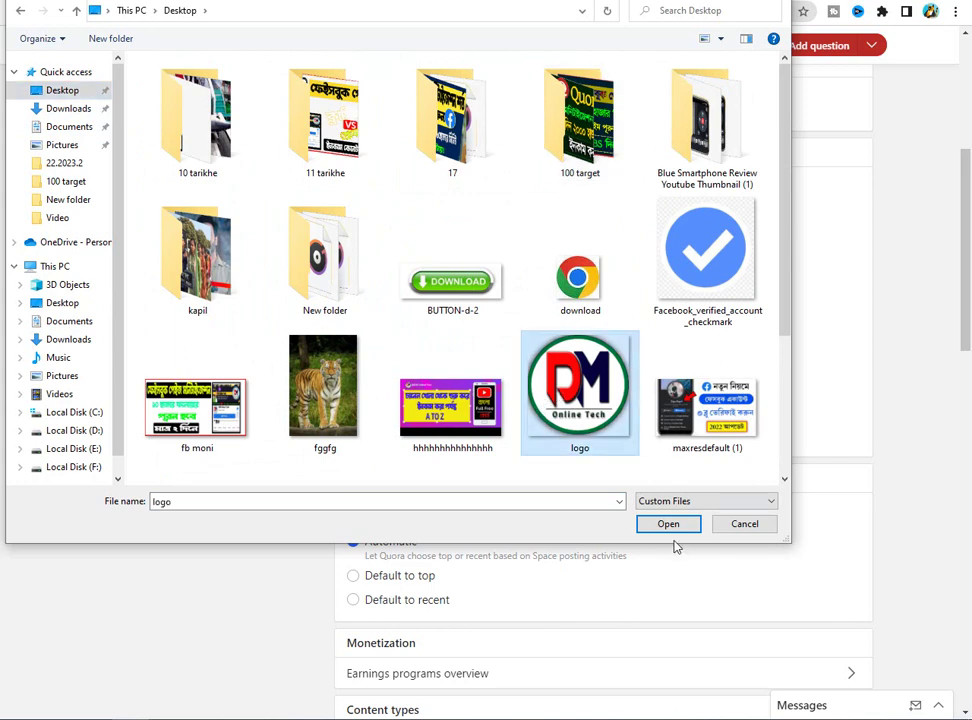
click(676, 525)
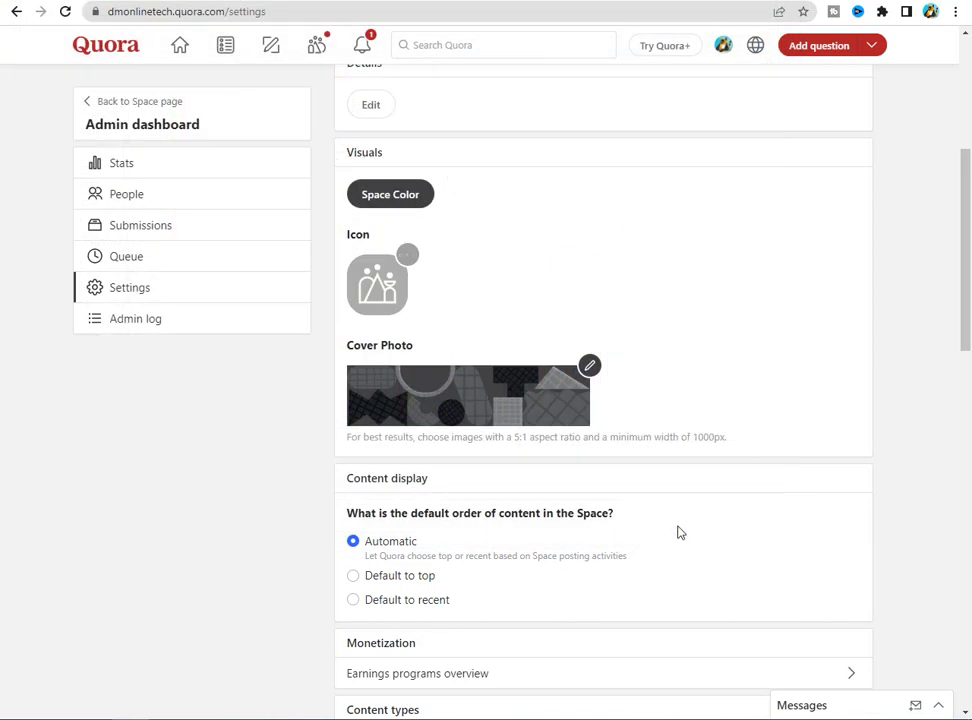
Upload the Make Money Online image from Downloads as the Space cover photo.
triple_click(435, 348)
click(442, 400)
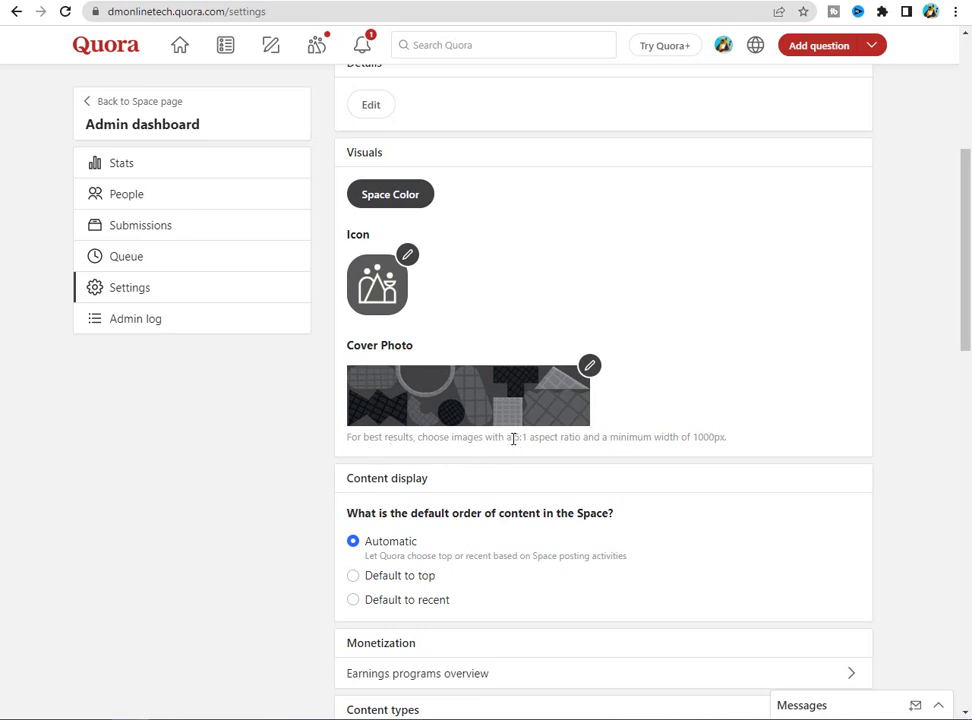
drag(513, 438, 527, 438)
click(655, 364)
click(589, 367)
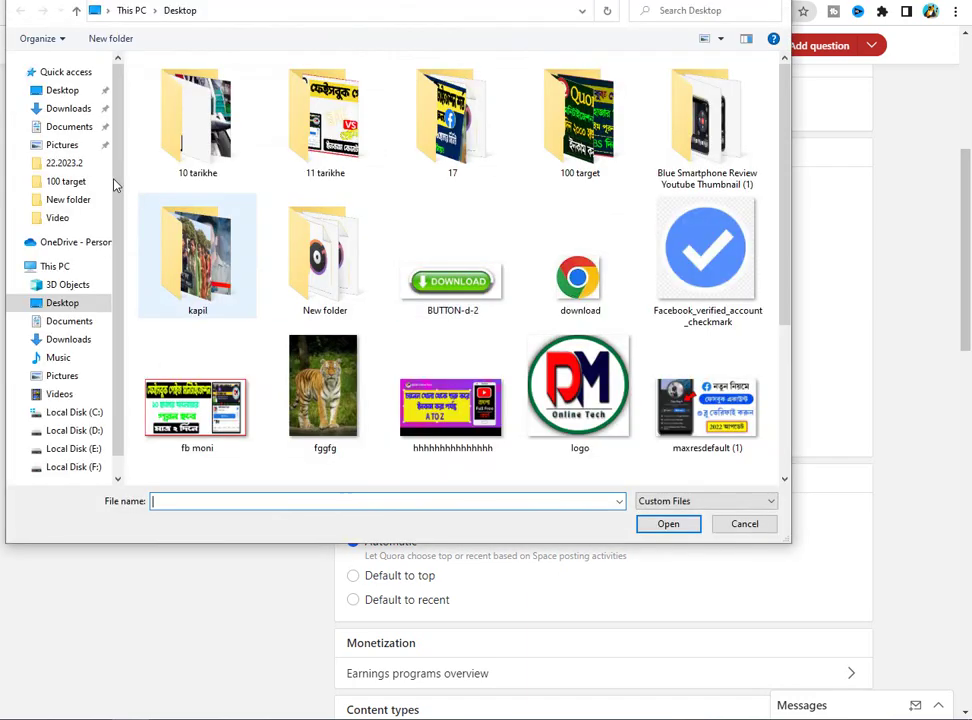
click(64, 94)
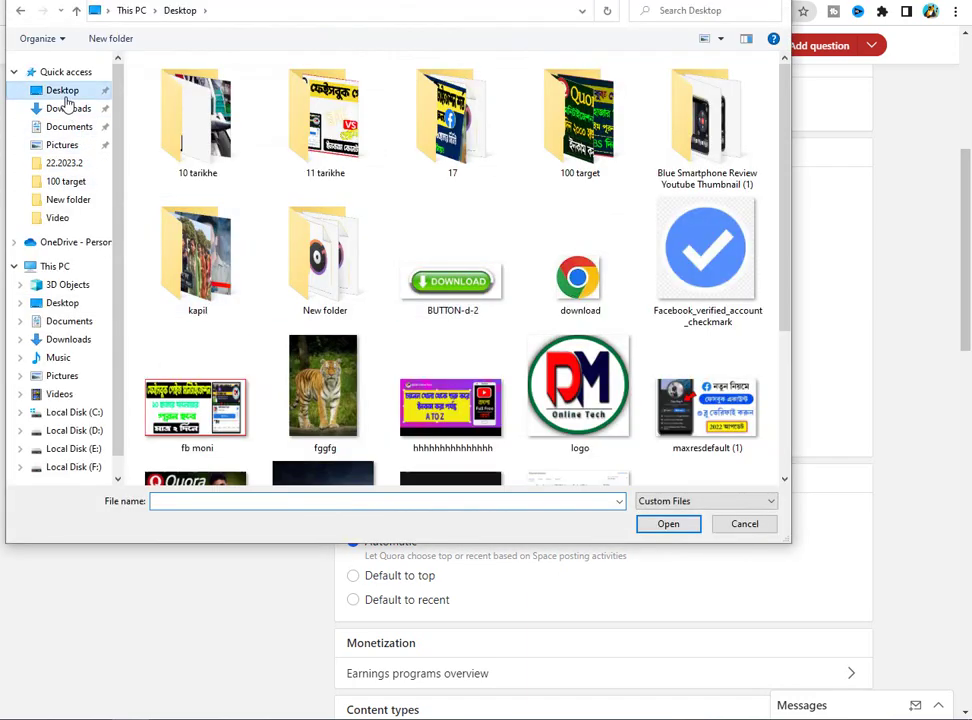
click(68, 108)
click(180, 150)
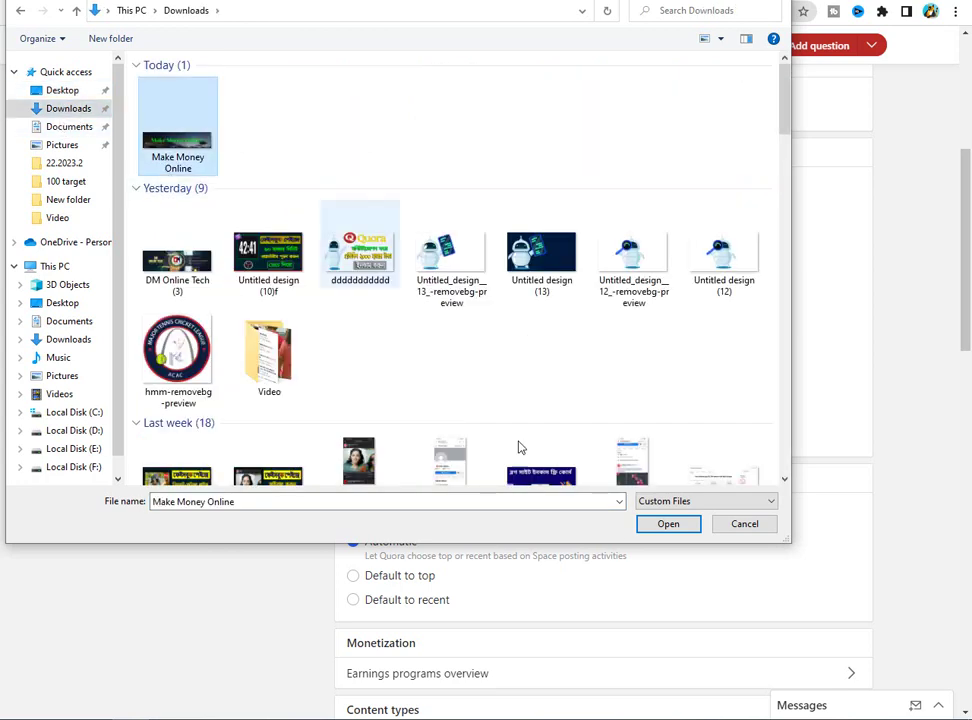
click(667, 525)
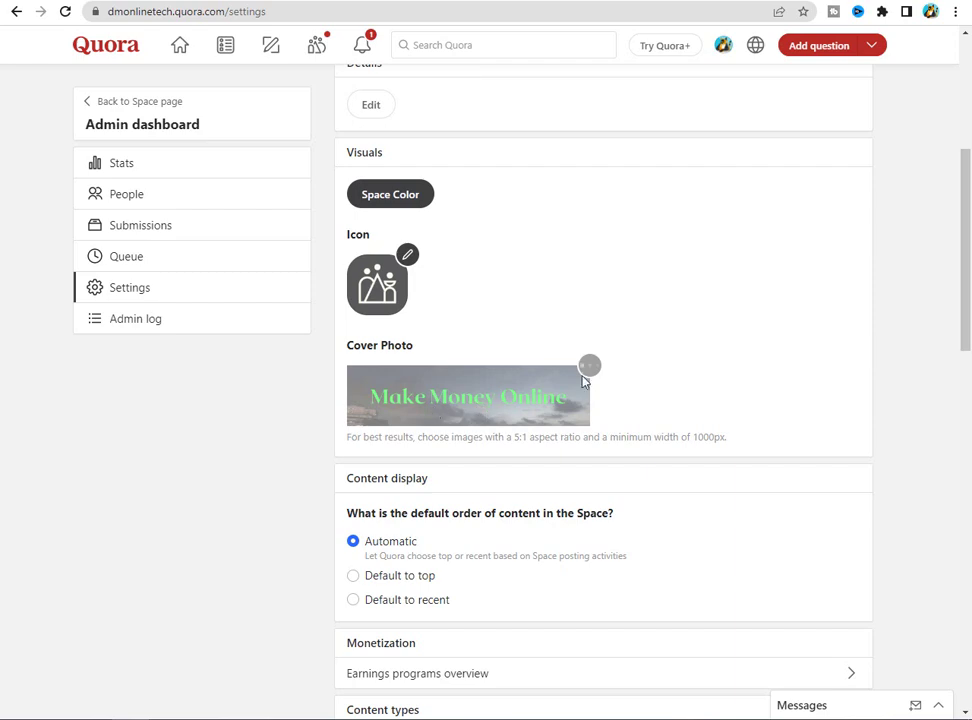
Scroll down and back up through the DM Online Tech Space settings page.
scroll(464, 312, down, 3)
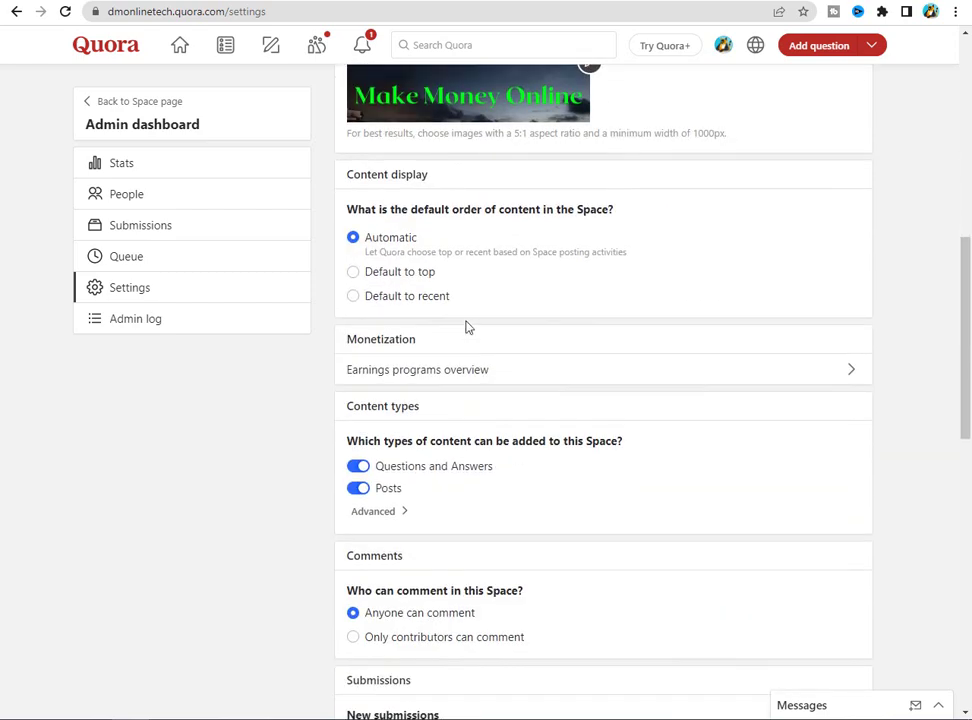
scroll(445, 447, down, 2)
scroll(499, 278, down, 1)
scroll(514, 445, down, 2)
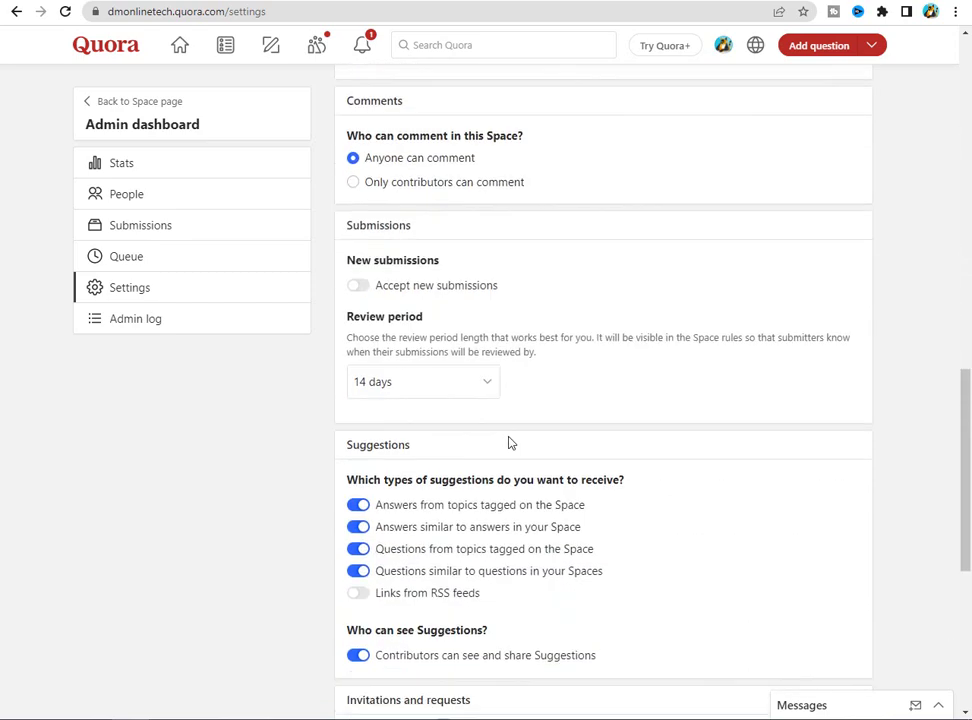
scroll(521, 449, down, 2)
scroll(473, 416, down, 2)
scroll(473, 416, down, 1)
scroll(475, 421, up, 1)
scroll(475, 417, up, 3)
scroll(477, 407, up, 5)
scroll(482, 390, up, 7)
scroll(486, 369, up, 1)
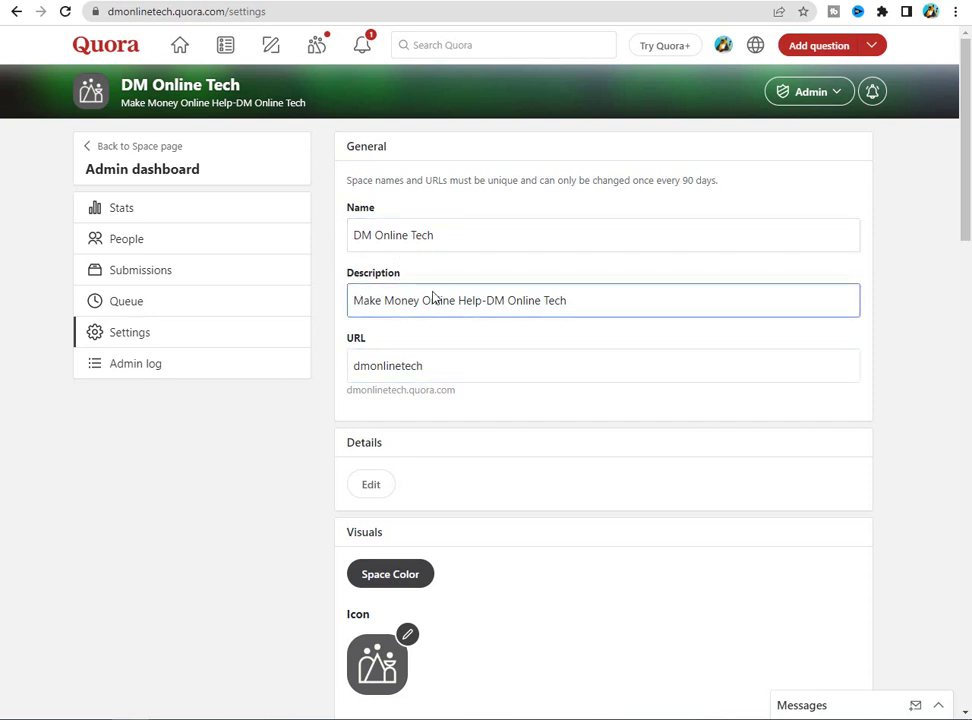
Reload the settings so the DM logo icon and Make Money Online cover appear.
click(66, 12)
scroll(500, 540, down, 3)
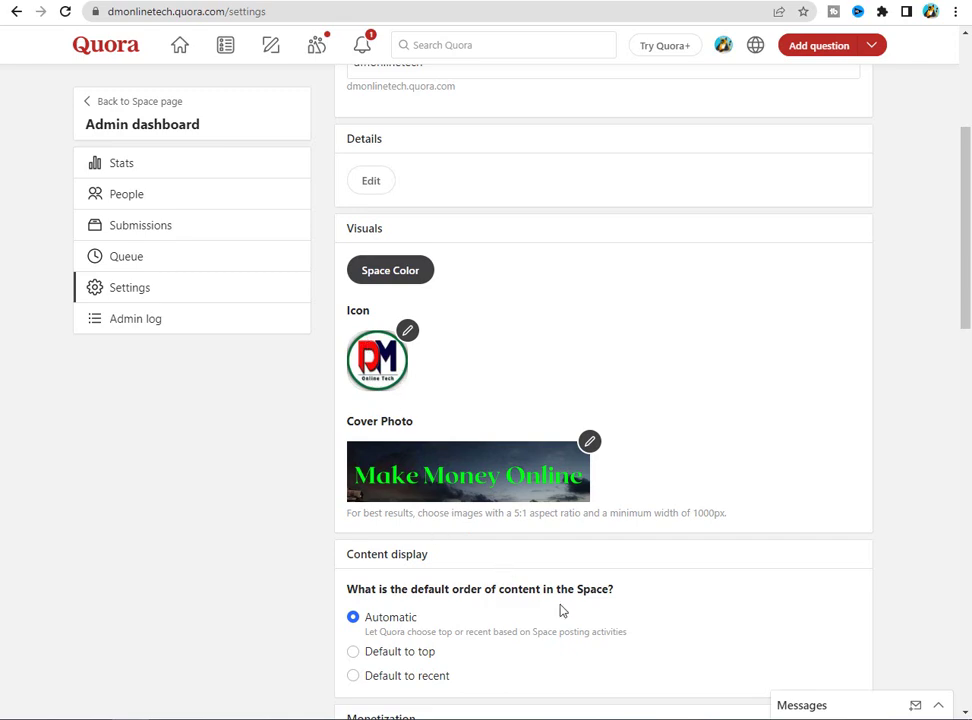
scroll(237, 413, up, 3)
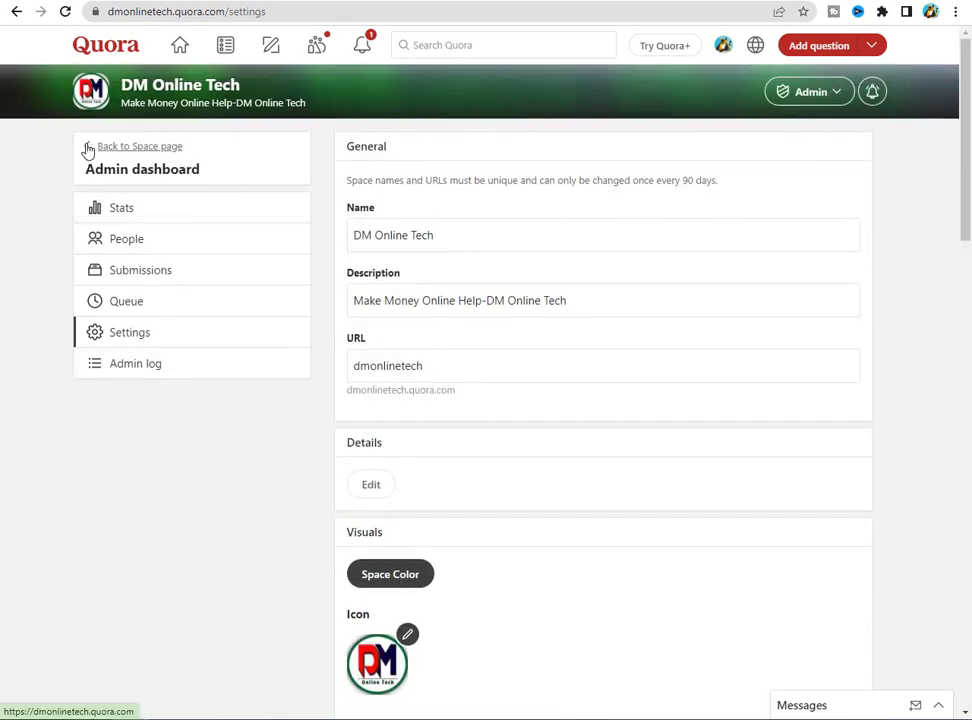
Go back to the DM Online Tech Space page, then to the Quora home feed.
click(98, 148)
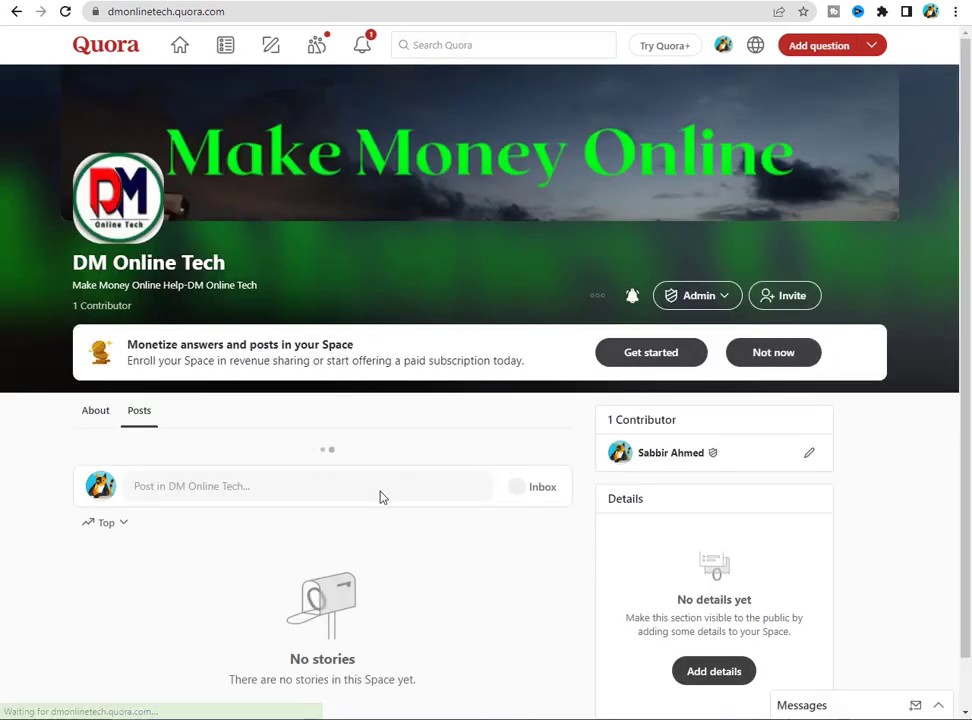
scroll(377, 518, down, 1)
scroll(377, 518, down, 1)
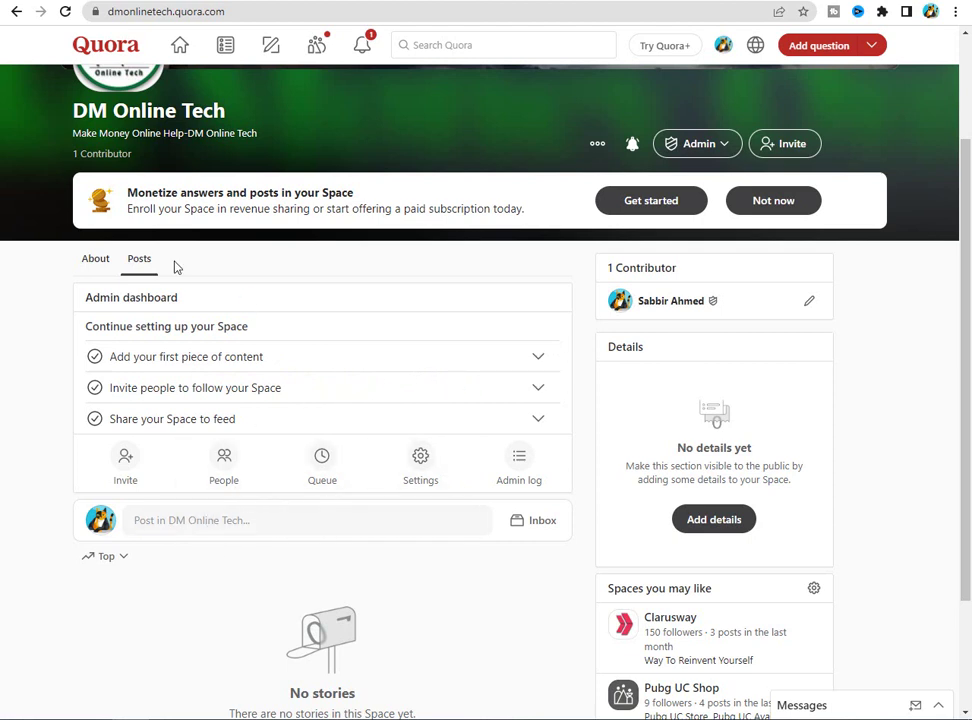
click(110, 47)
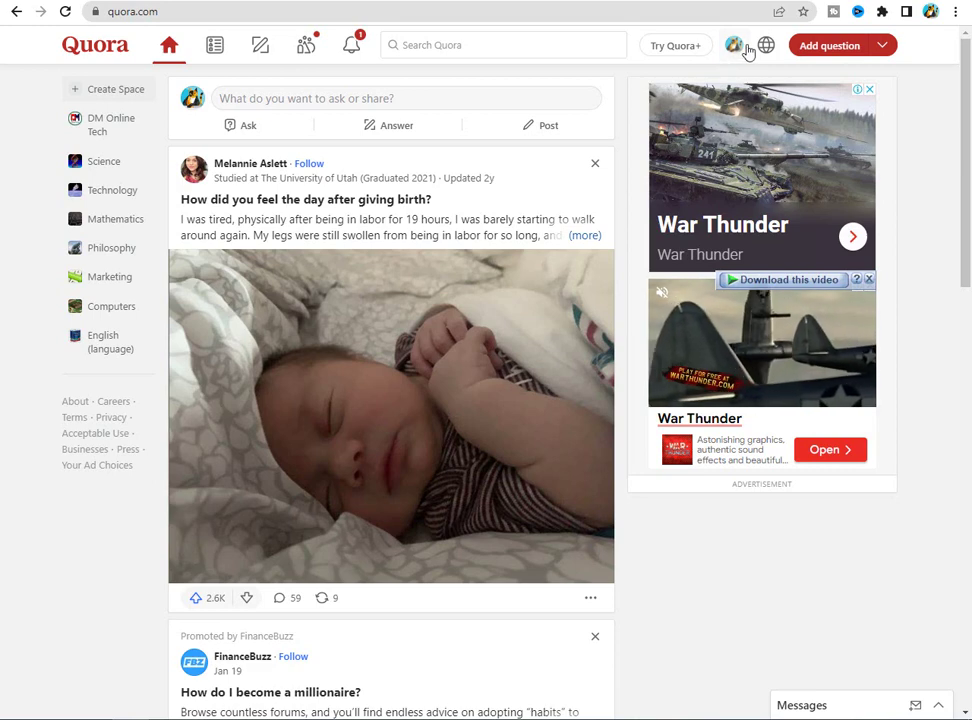
Set India as the country of residence in the account's Monetization settings.
click(739, 51)
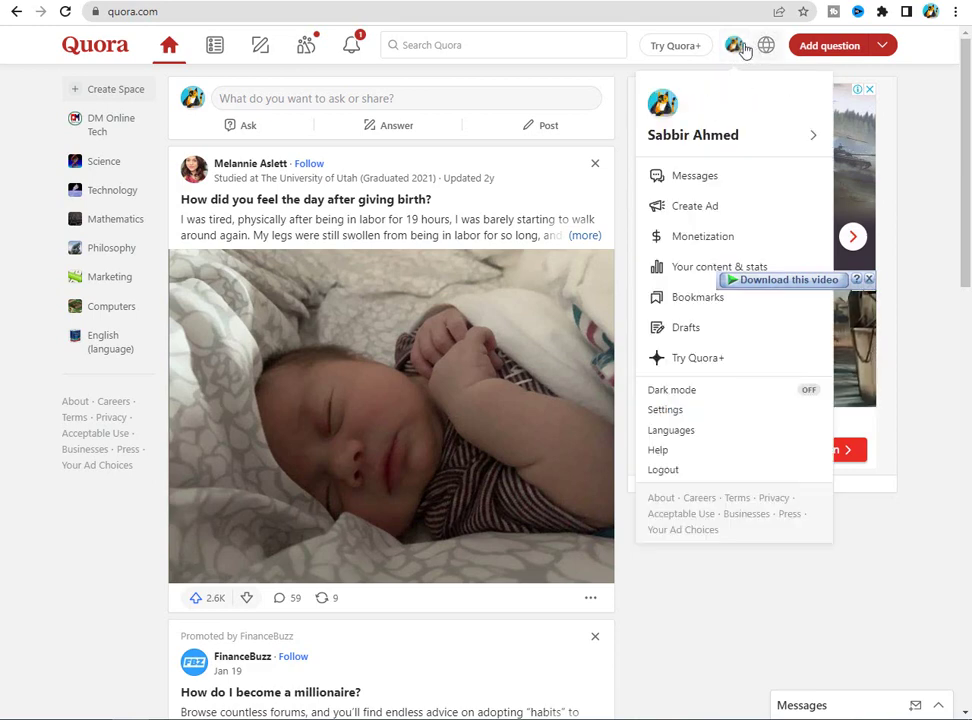
click(739, 246)
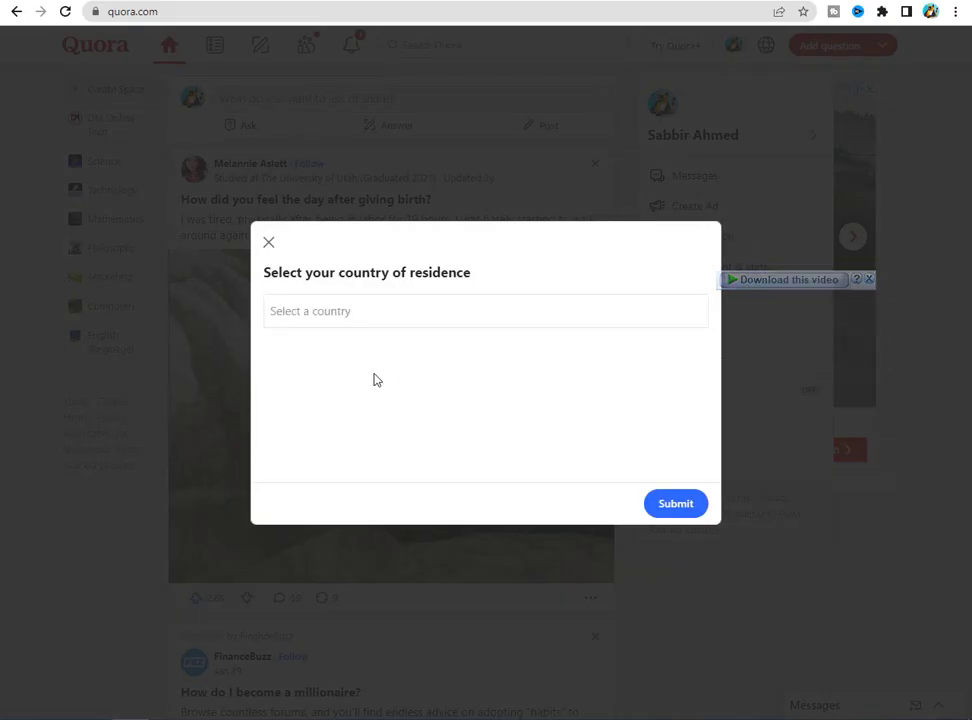
click(336, 312)
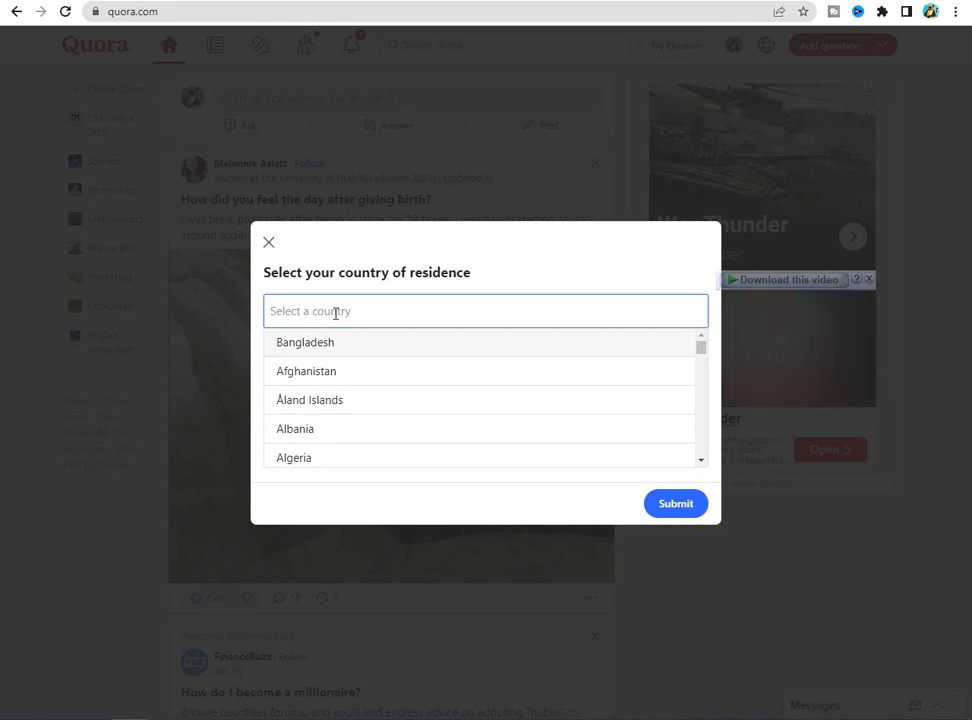
text(indi)
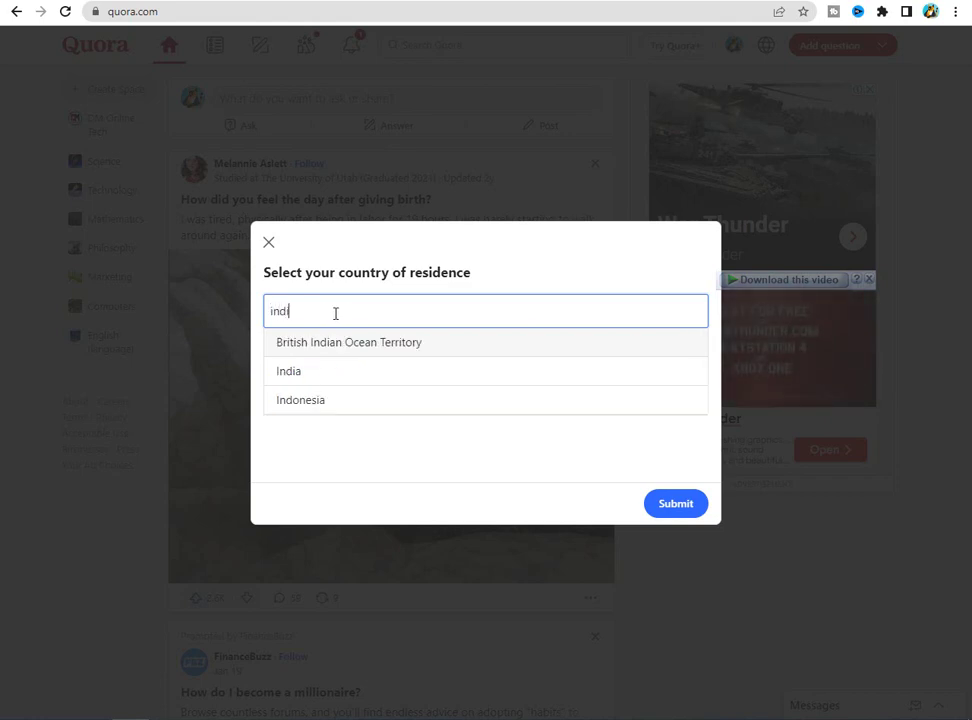
text(a)
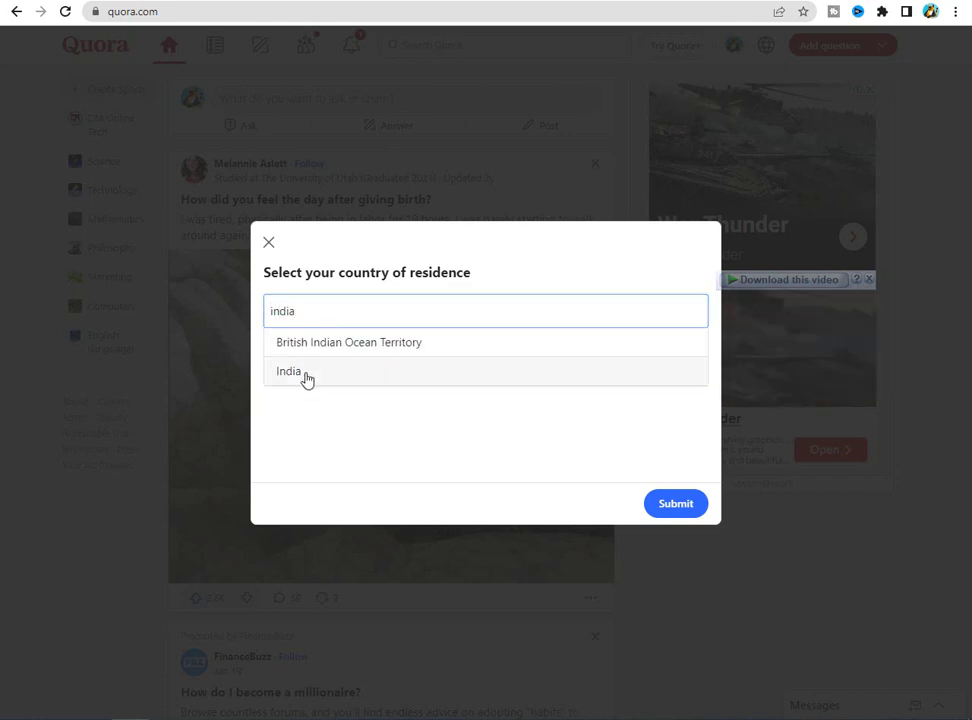
click(302, 373)
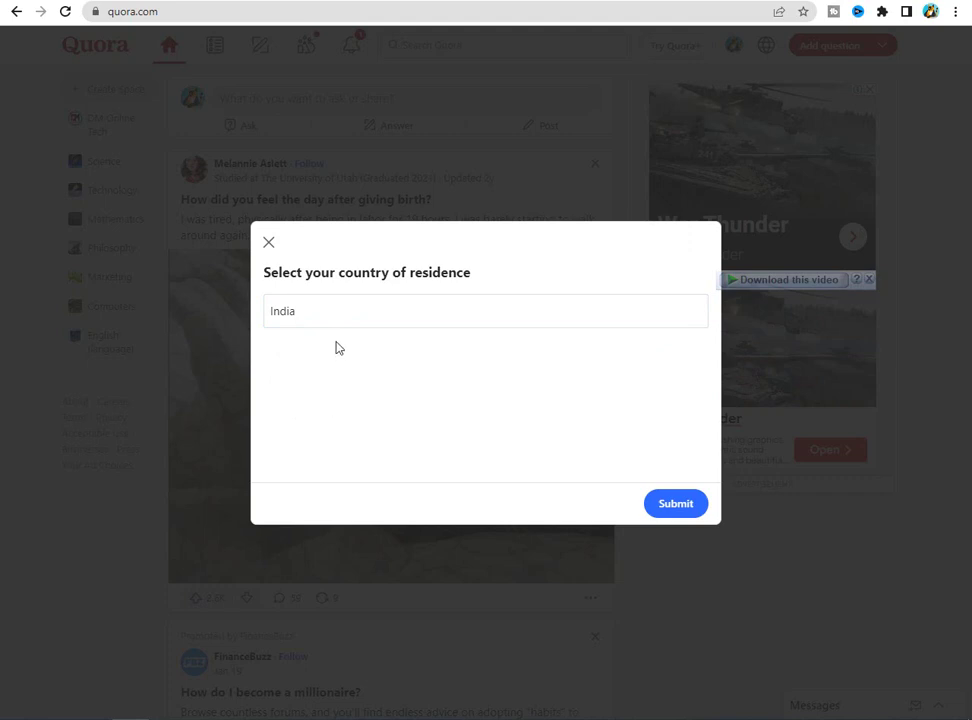
click(676, 504)
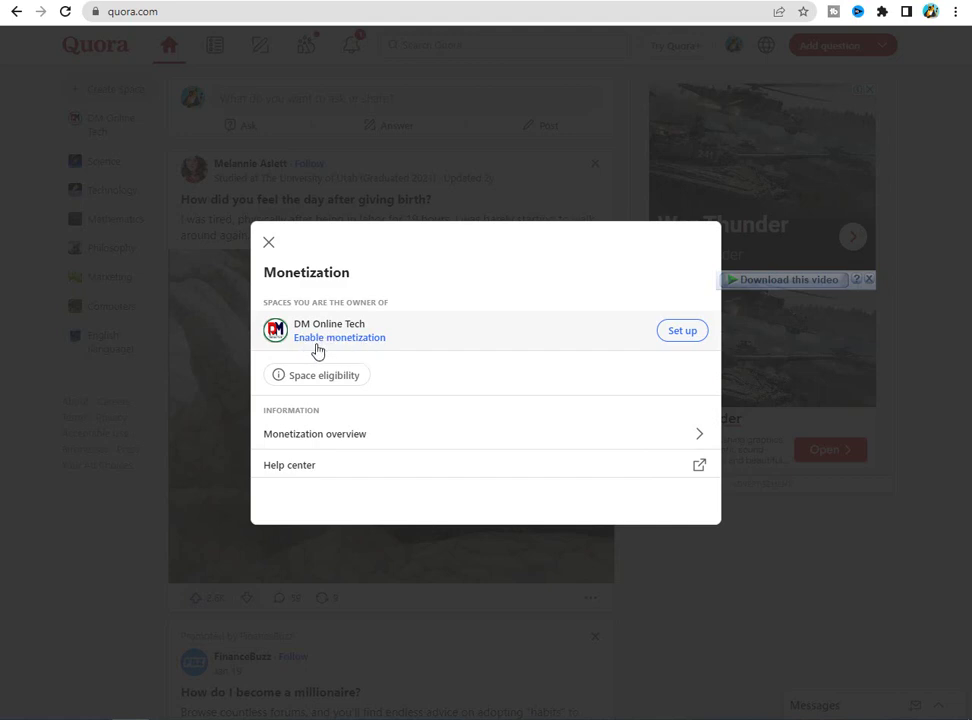
Start monetization setup for DM Online Tech from the Monetization dialog.
click(694, 336)
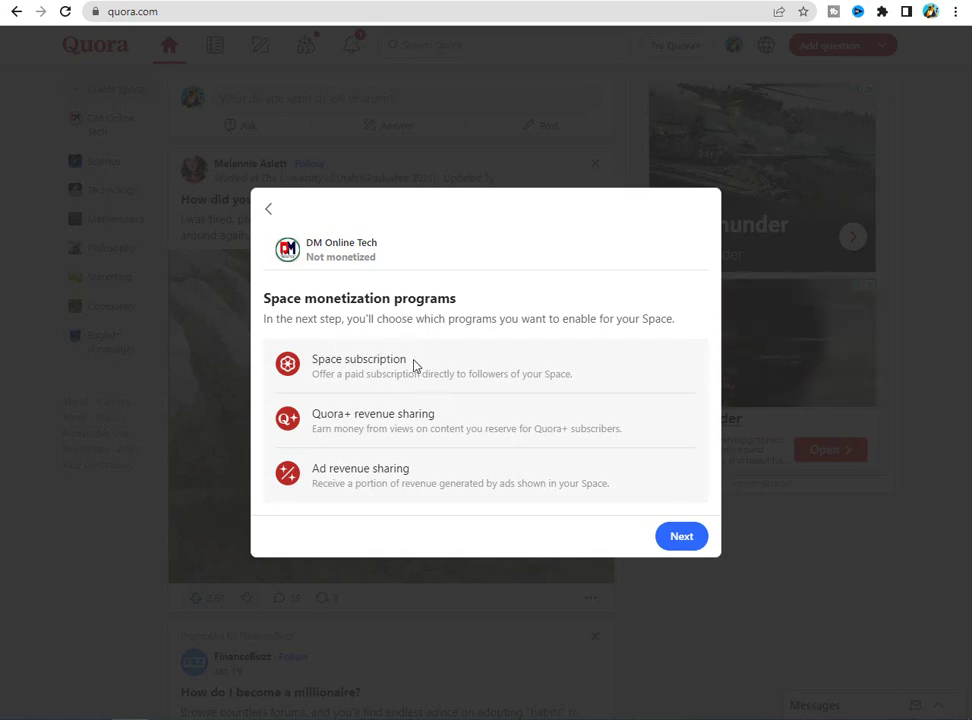
Highlight the Space subscription, Quora+ revenue sharing and Ad revenue sharing program names in turn.
drag(408, 364, 313, 360)
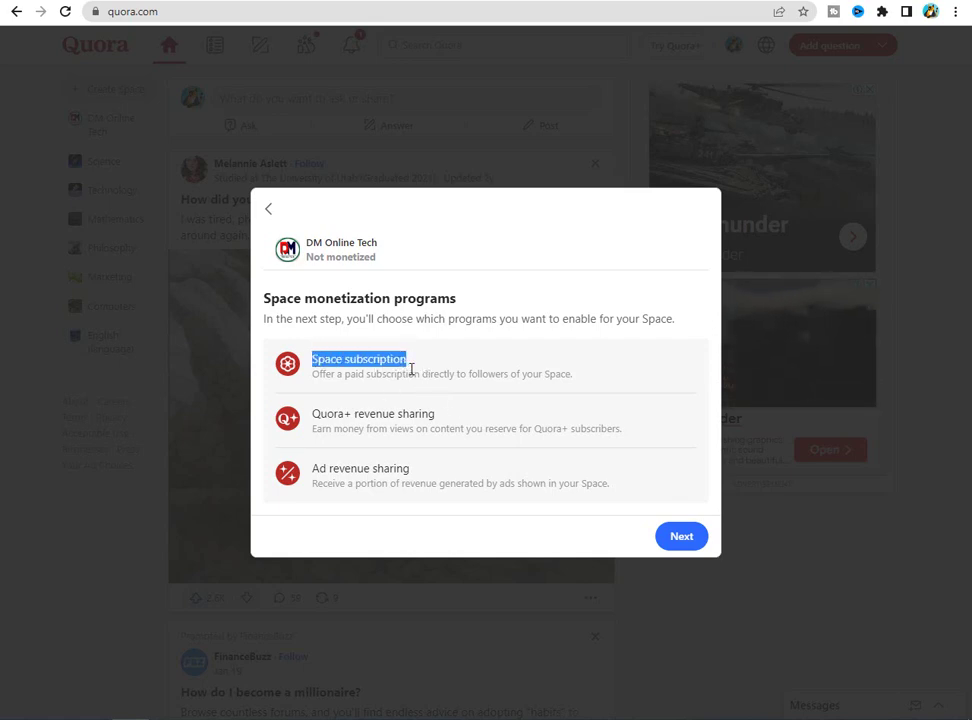
click(373, 373)
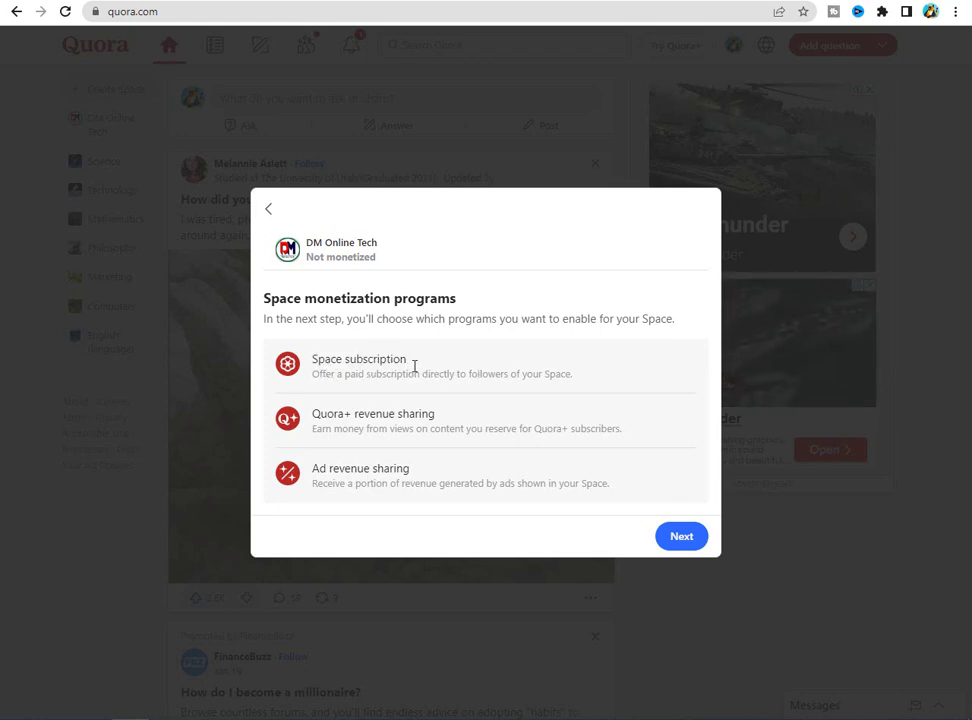
drag(408, 360, 318, 359)
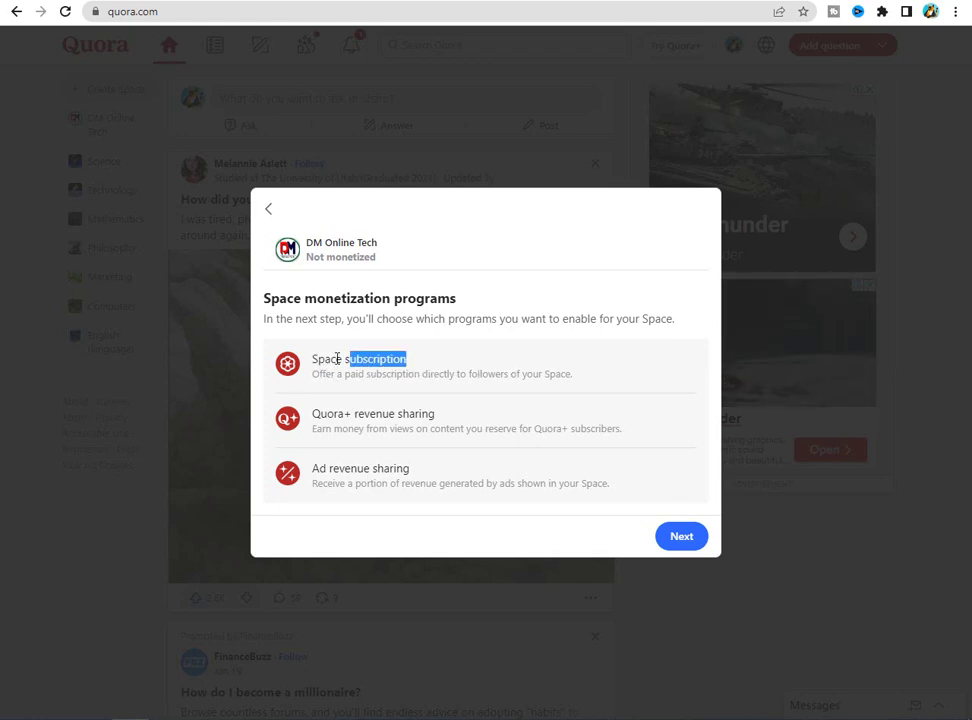
click(474, 422)
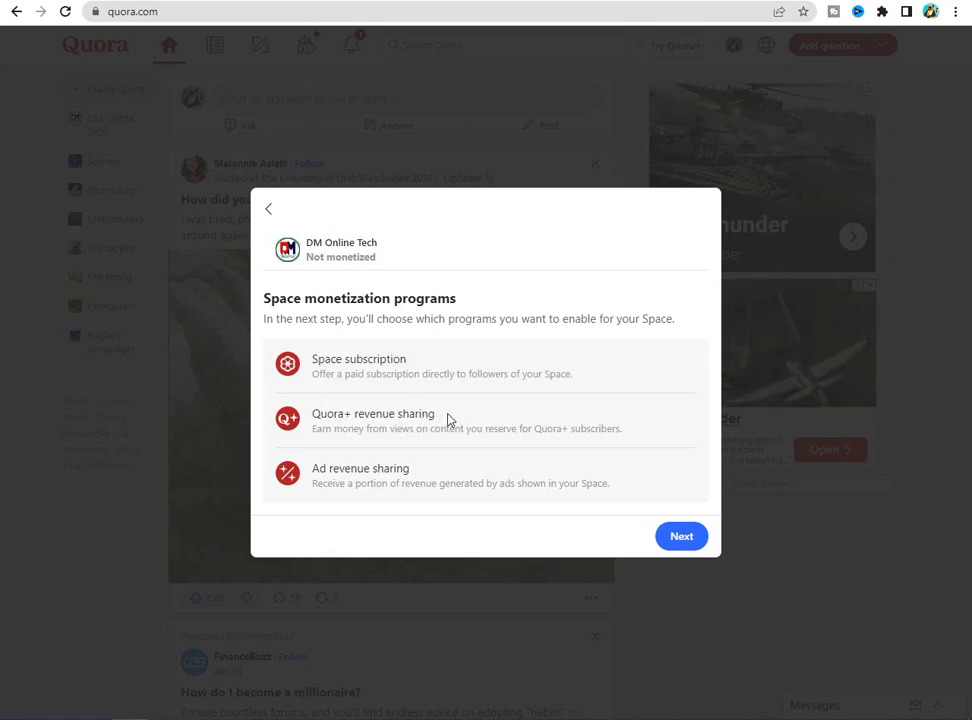
drag(448, 420, 312, 414)
click(427, 413)
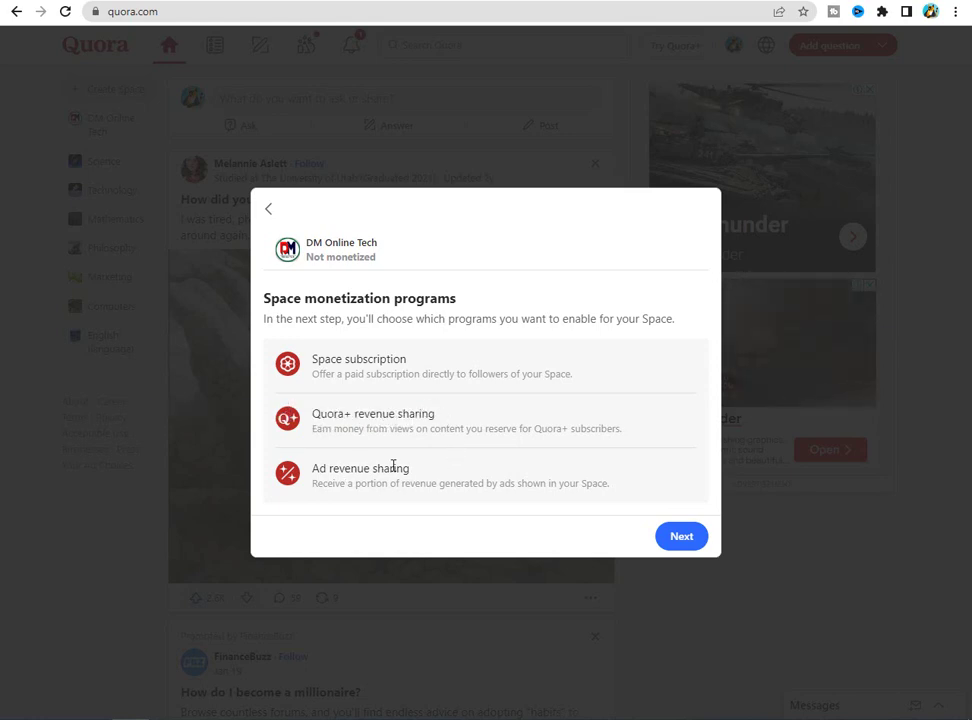
drag(415, 470, 320, 468)
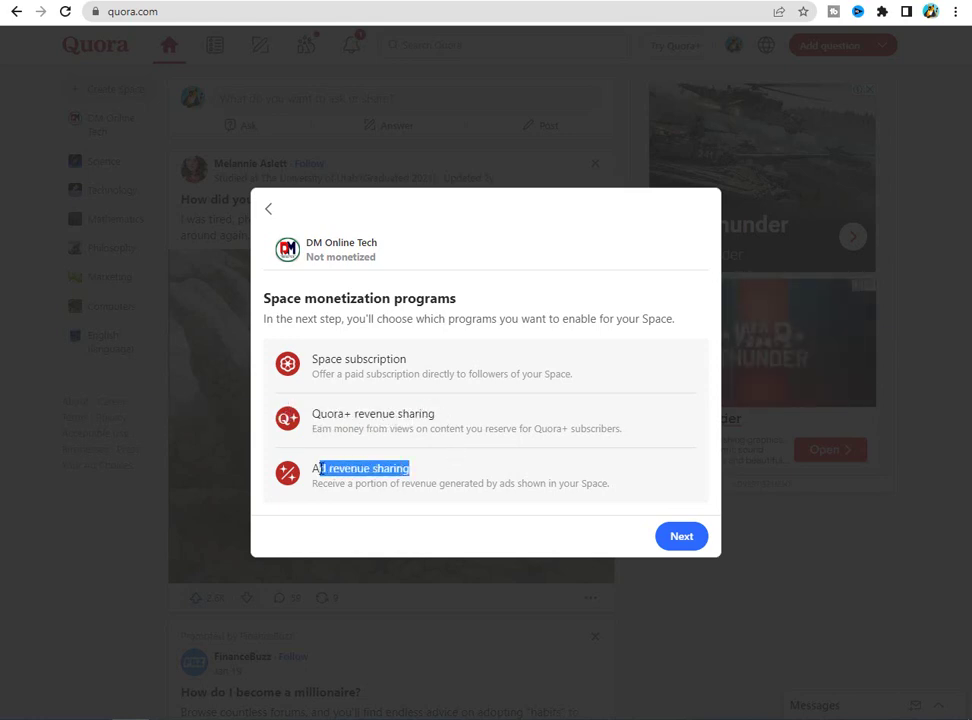
click(437, 478)
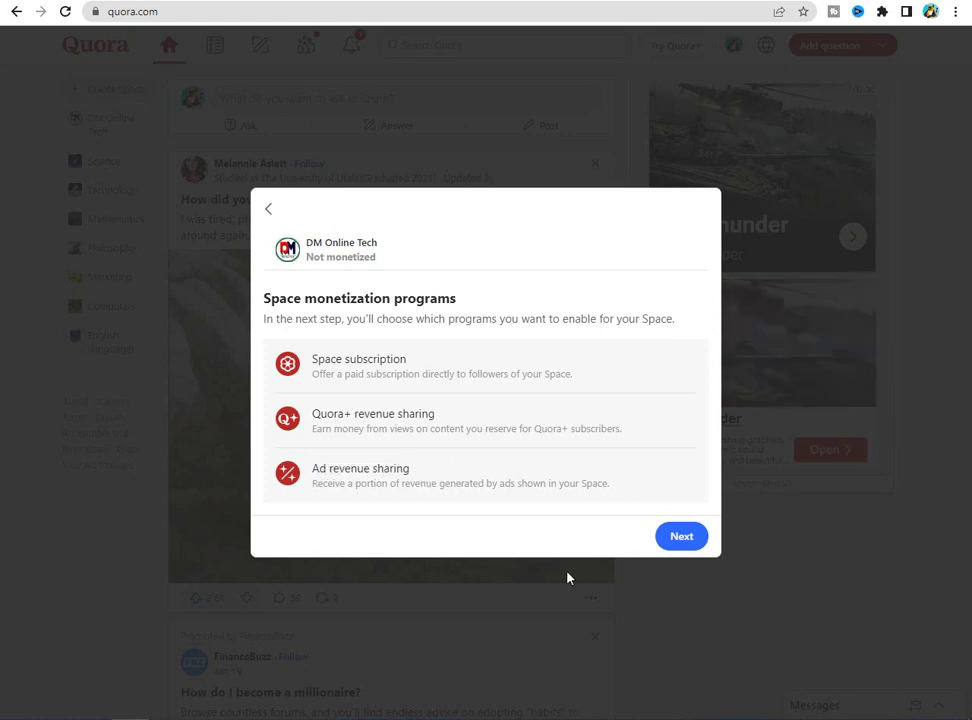
Skip Space subscription and Quora+ revenue sharing, then enable Ad revenue sharing.
click(683, 540)
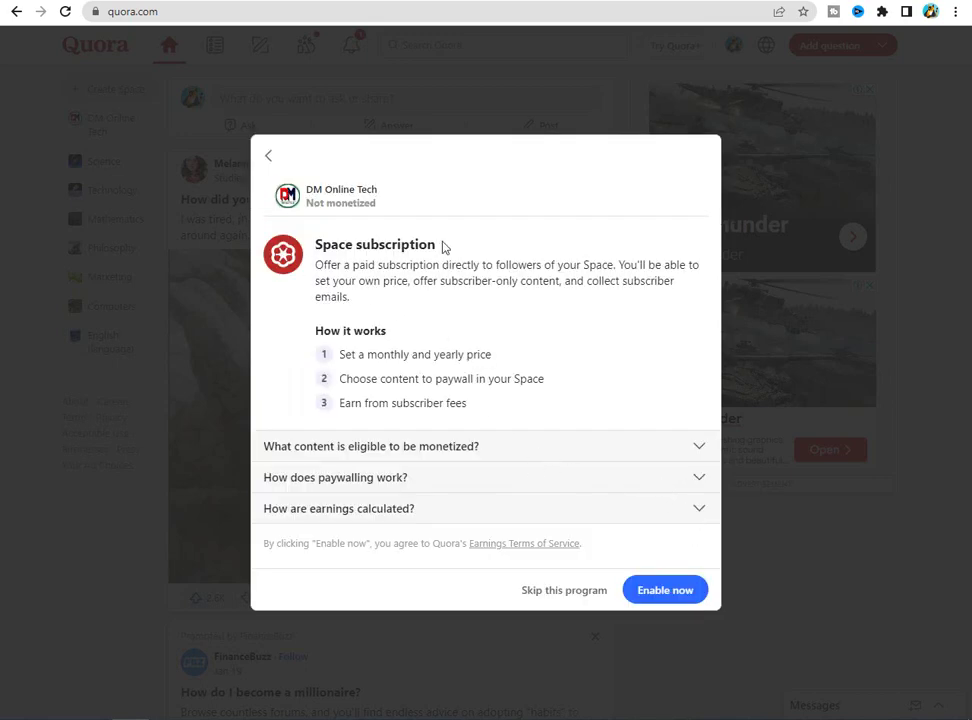
click(589, 596)
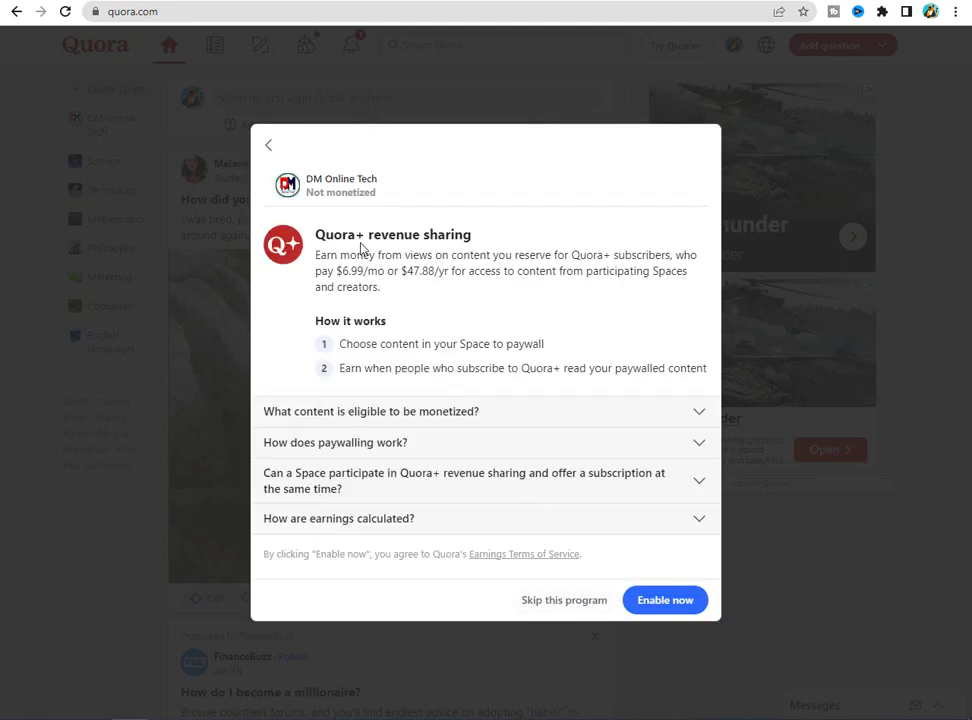
click(561, 603)
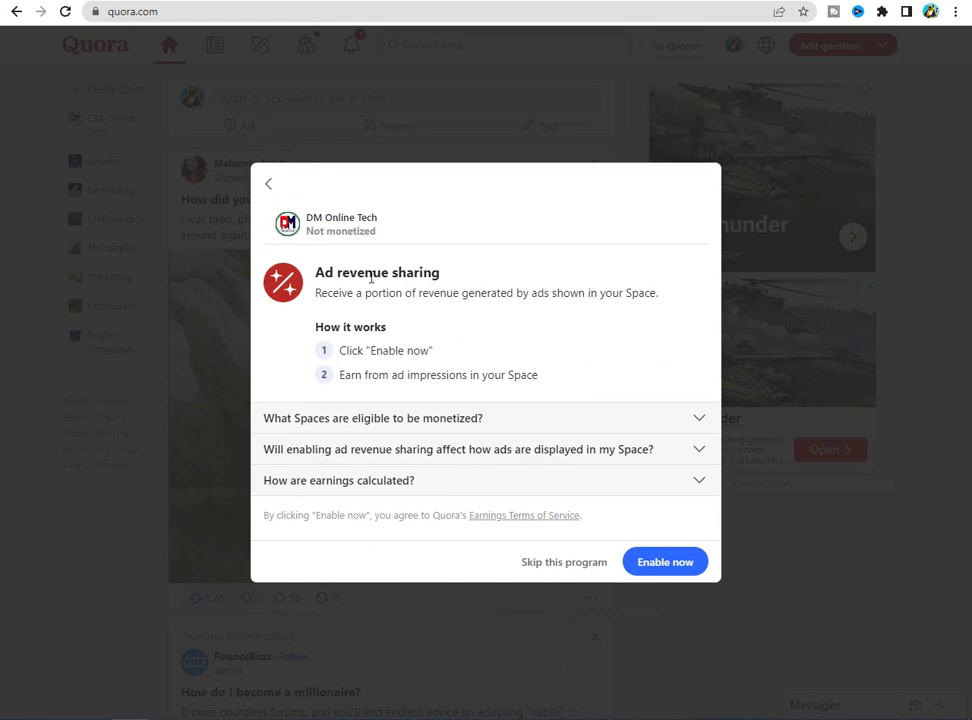
click(665, 565)
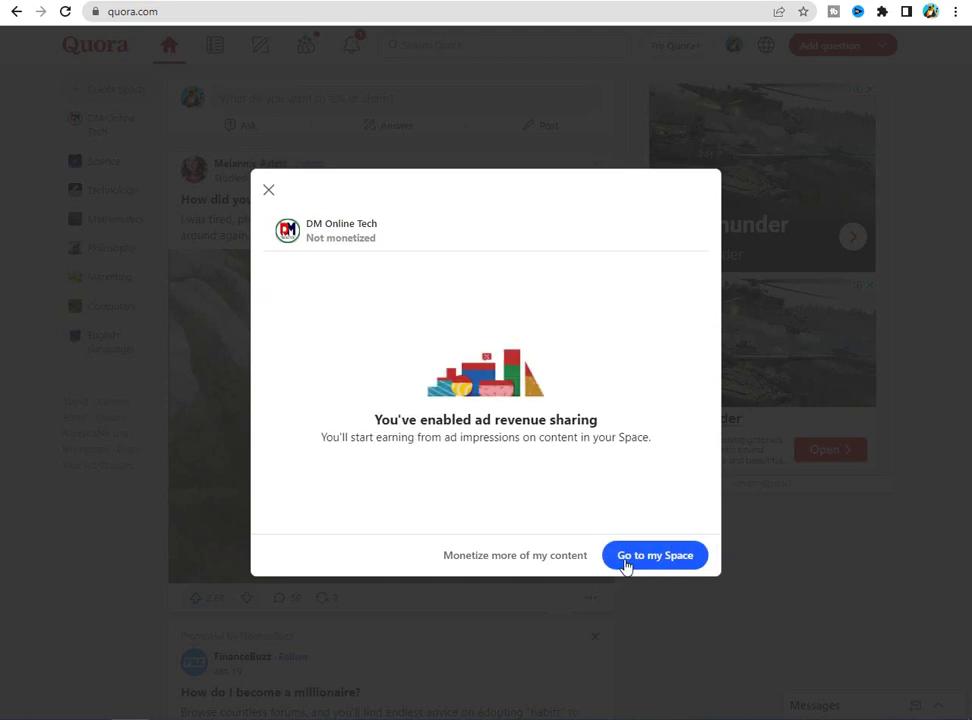
Open the Space's Earnings page from the admin dashboard and review the minimum payout requirement.
click(677, 558)
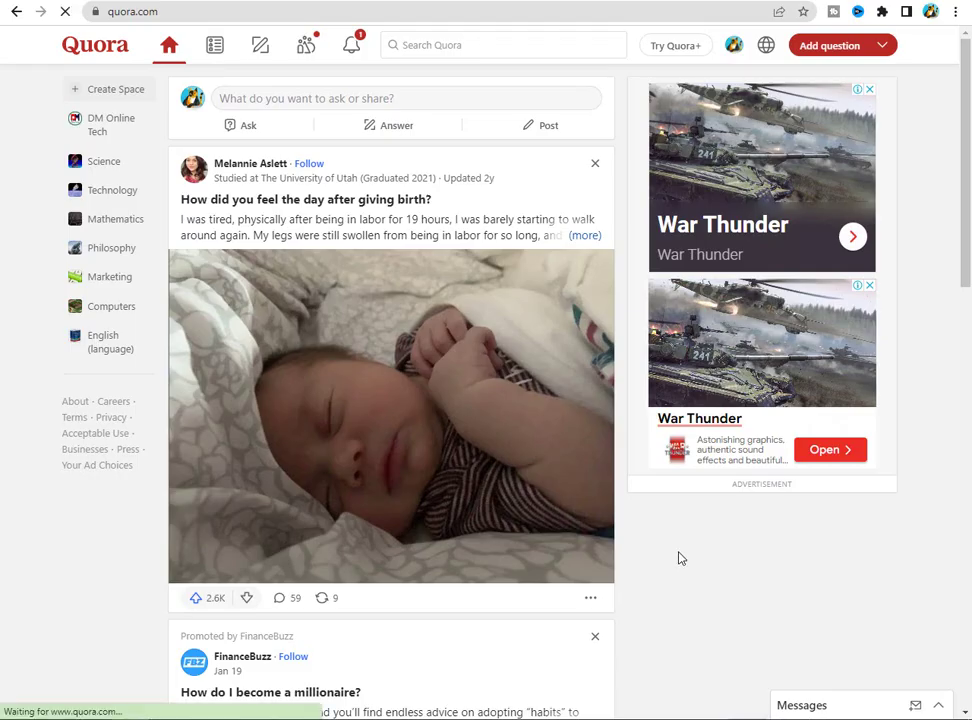
scroll(321, 515, down, 2)
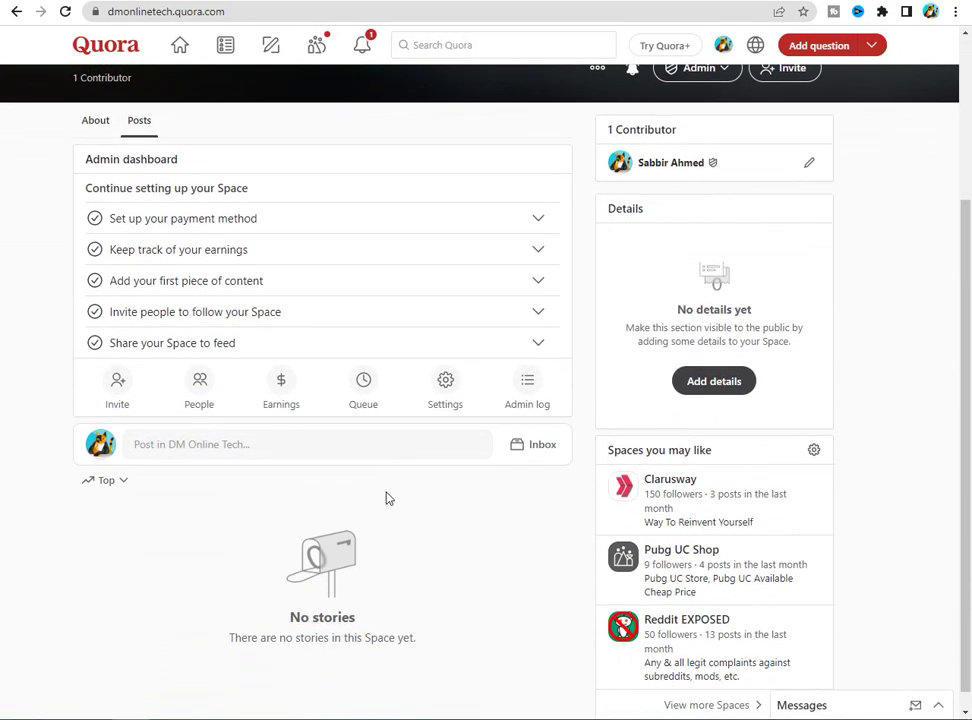
click(290, 394)
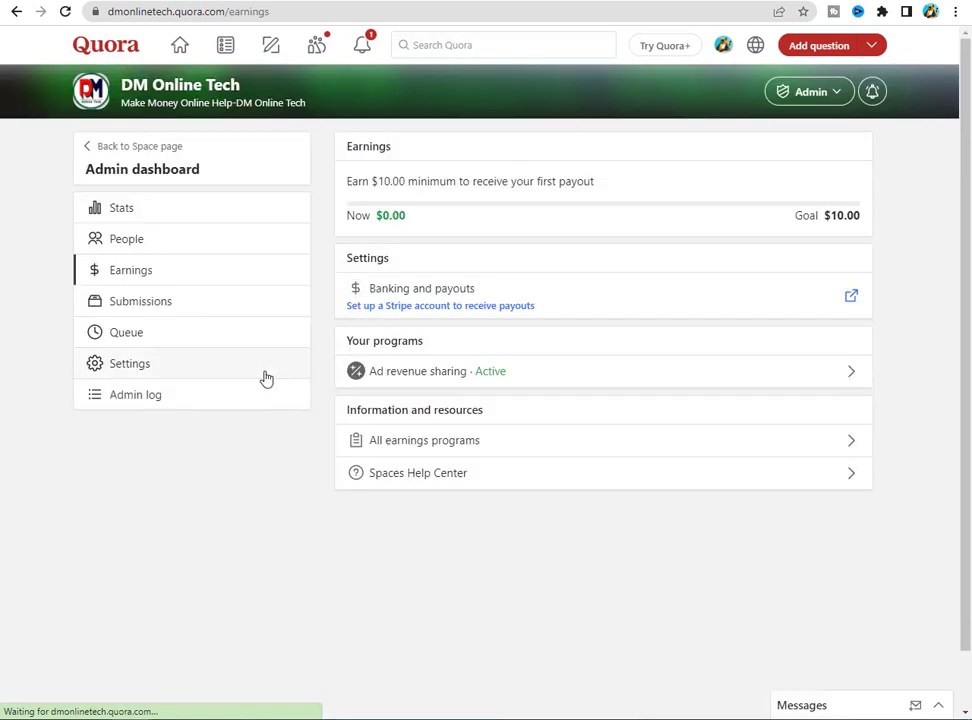
drag(376, 183, 578, 183)
click(594, 182)
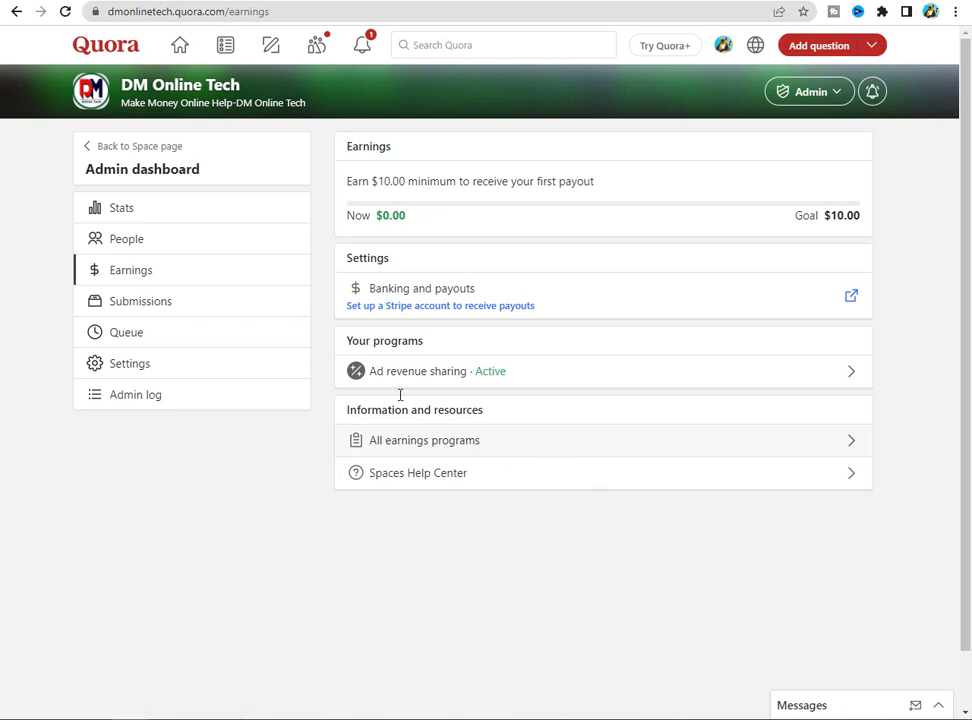
View the Space's Stats page and its People page, which has no members yet.
click(129, 212)
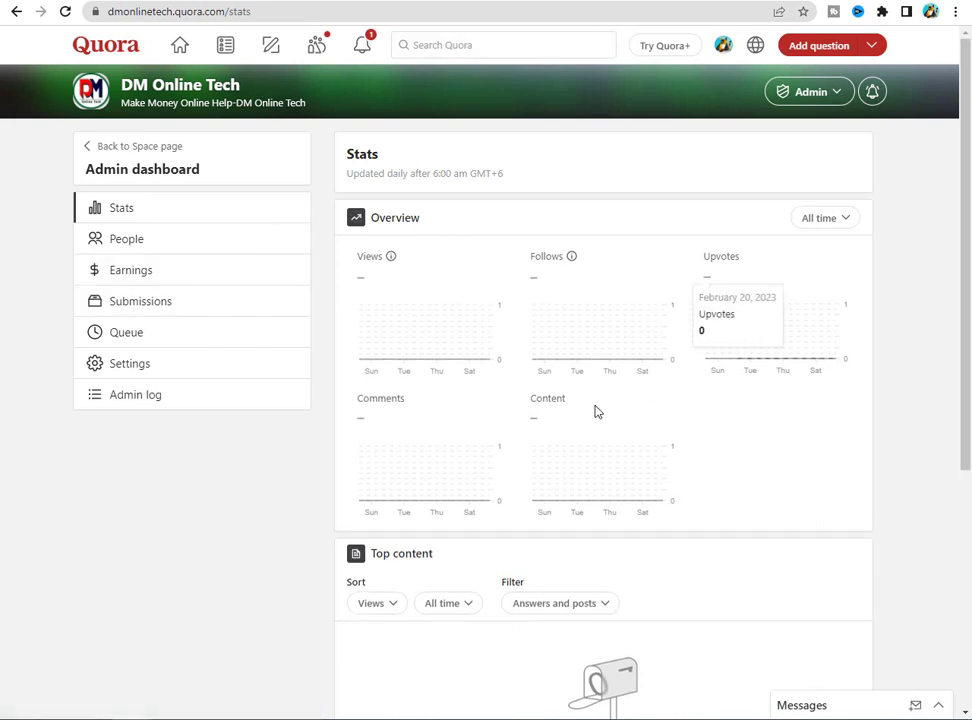
scroll(562, 421, down, 2)
click(139, 199)
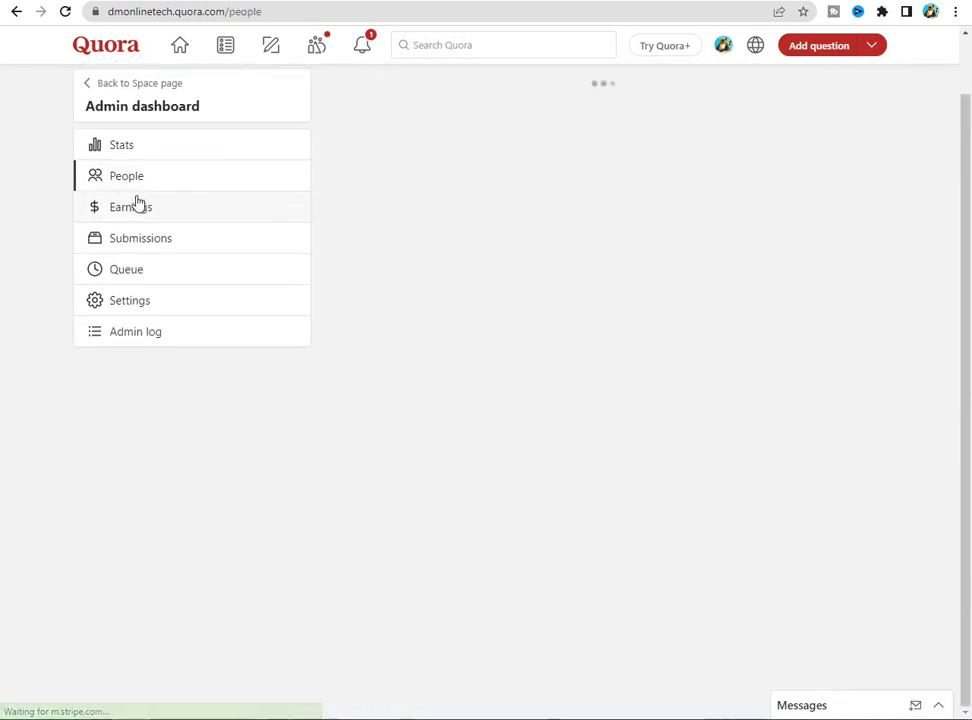
scroll(443, 344, up, 2)
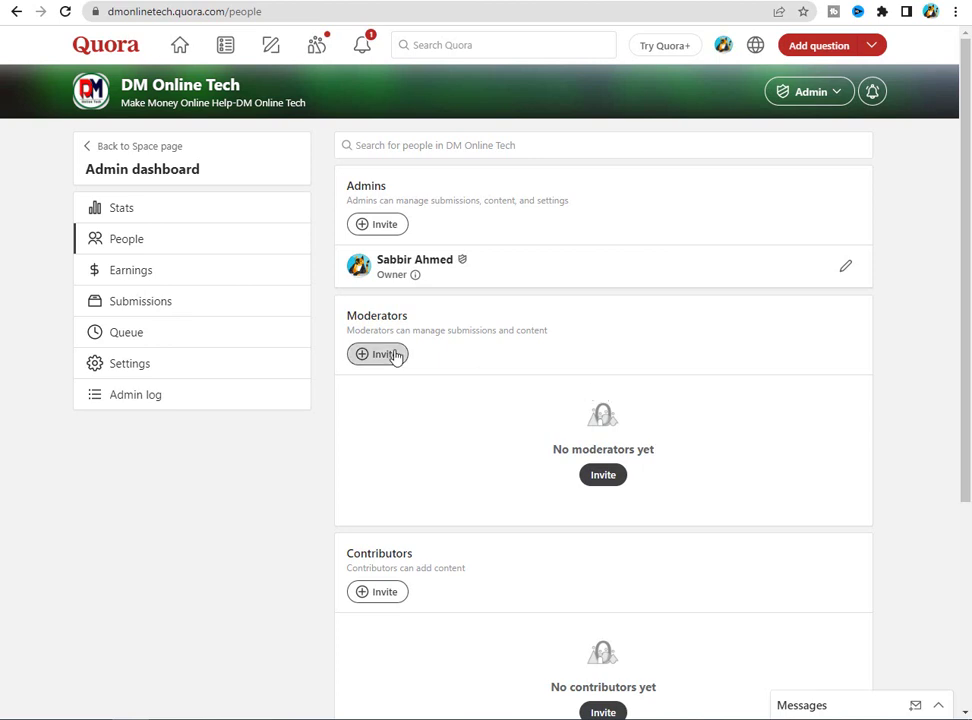
scroll(445, 440, down, 3)
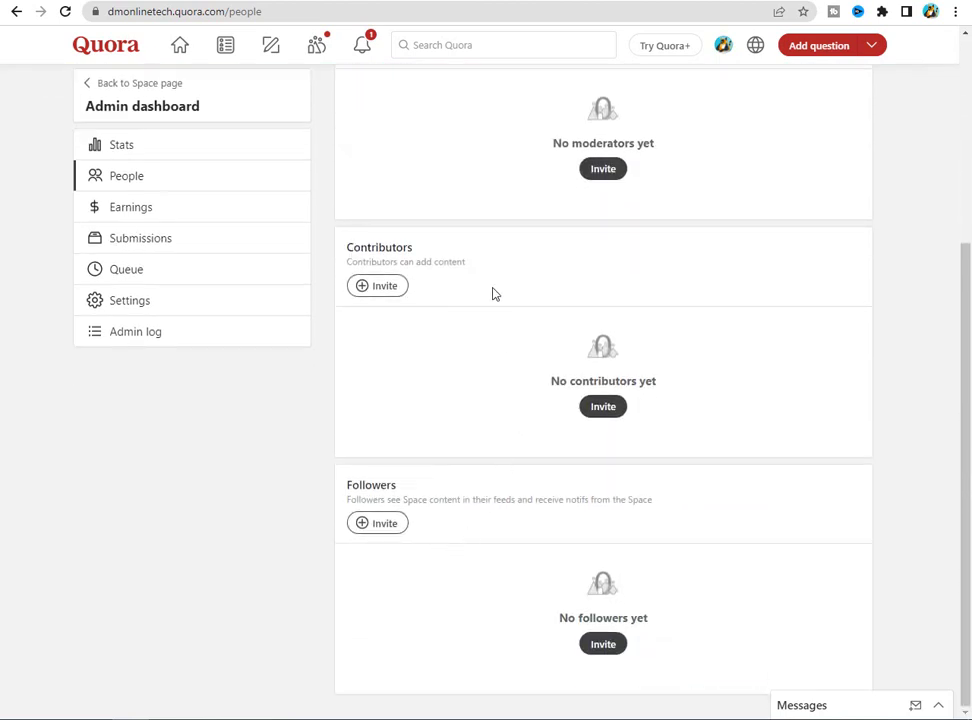
scroll(130, 400, up, 1)
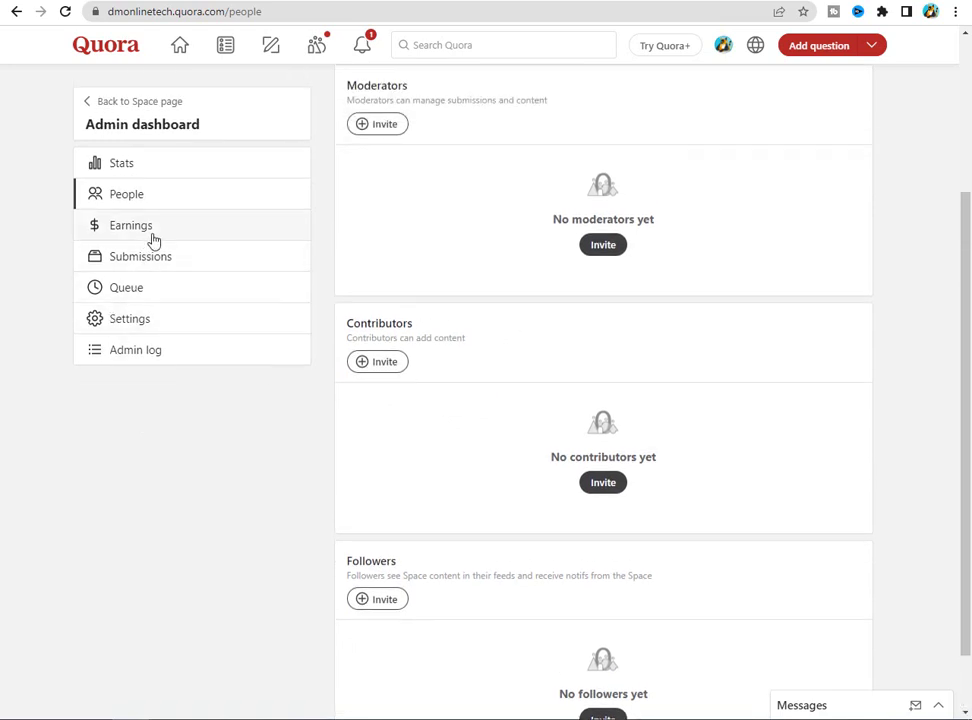
Open the Space settings and scroll through its name, description, logo and cover.
click(124, 318)
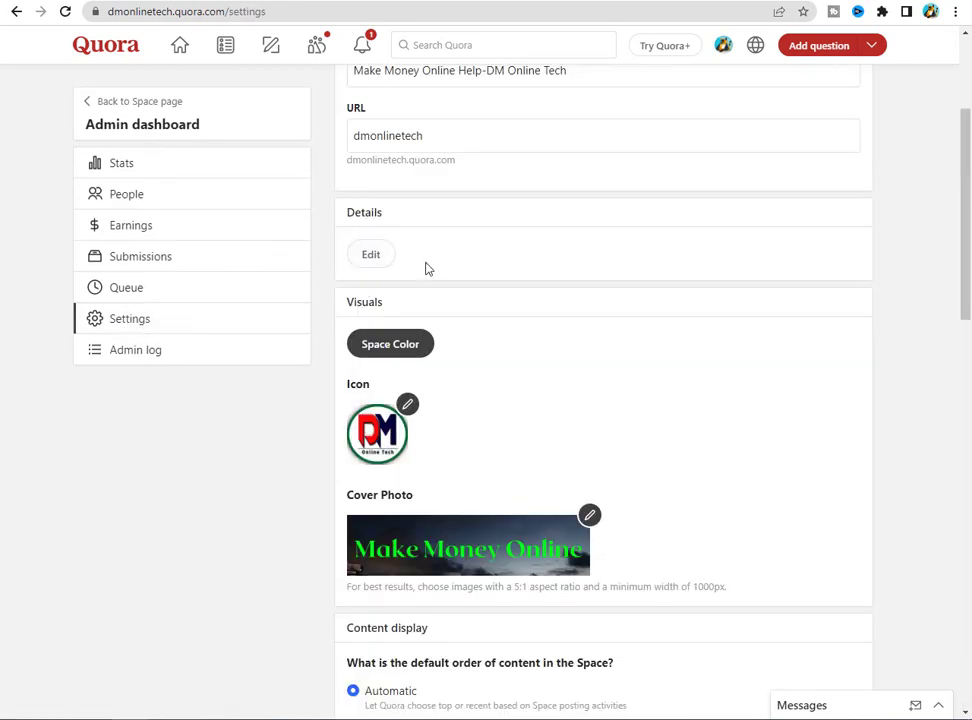
scroll(428, 270, up, 2)
scroll(520, 397, down, 2)
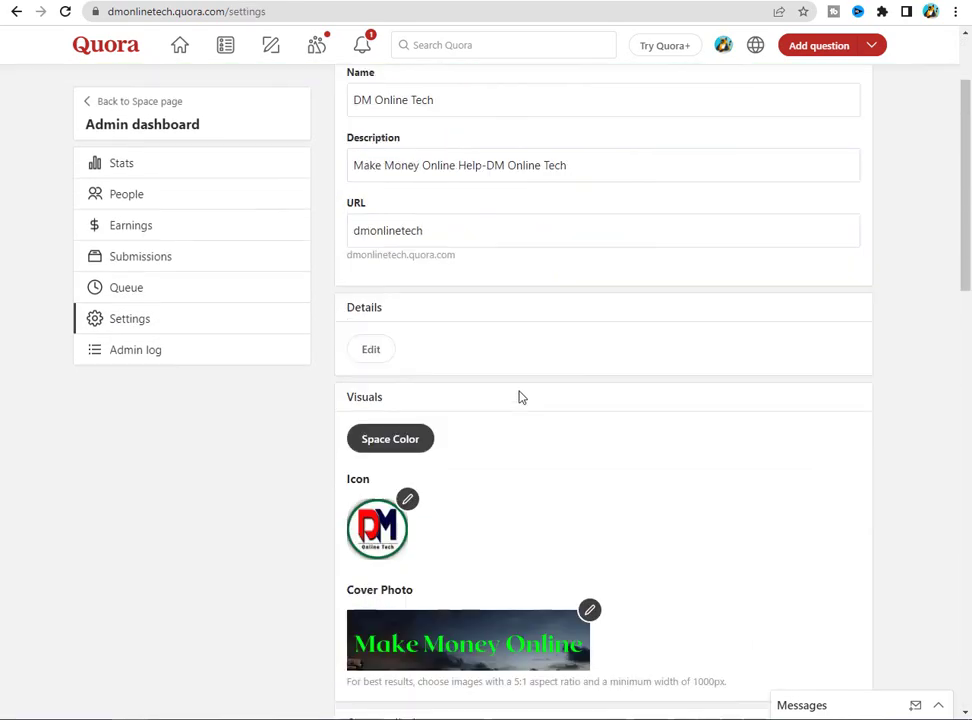
scroll(490, 268, down, 3)
scroll(465, 330, down, 2)
scroll(423, 269, up, 1)
scroll(453, 263, up, 2)
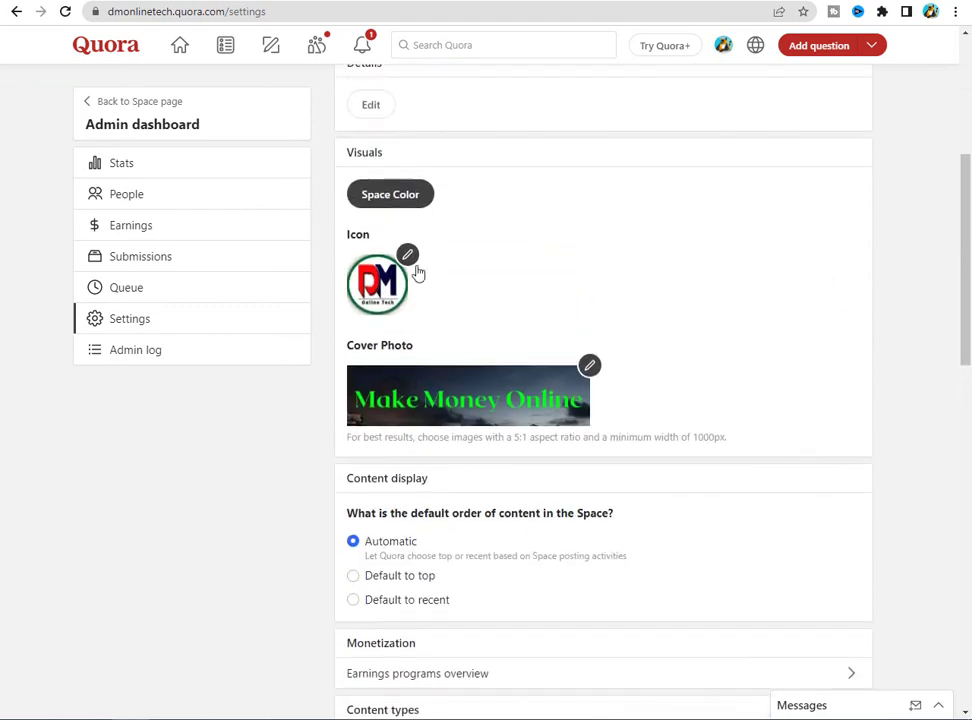
scroll(420, 257, down, 2)
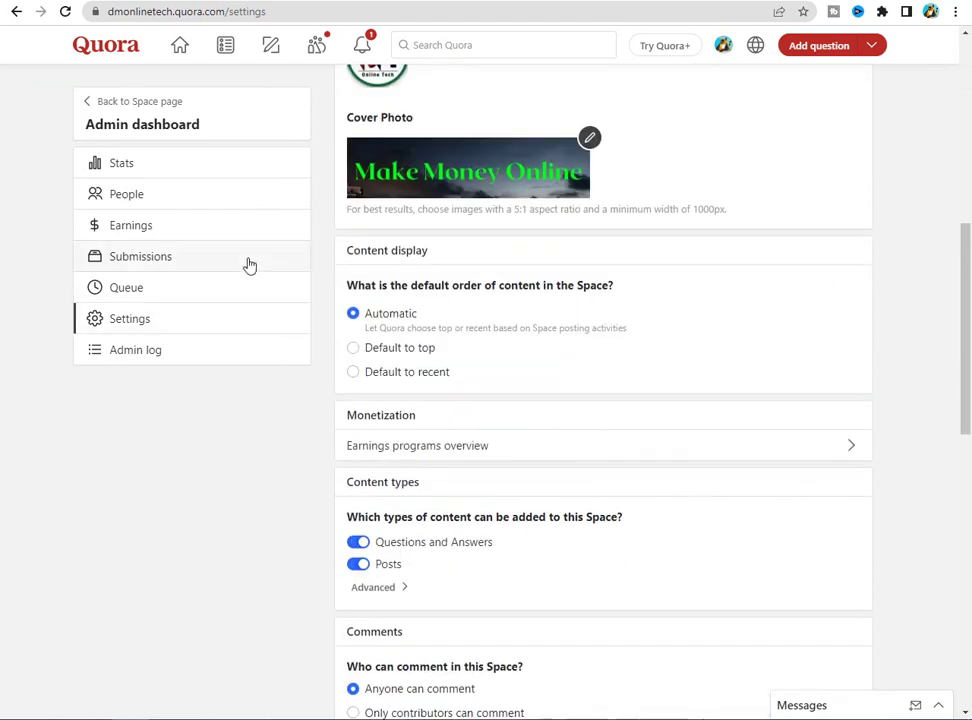
Return to the DM Online Tech Space page and open its Create Post composer.
click(88, 104)
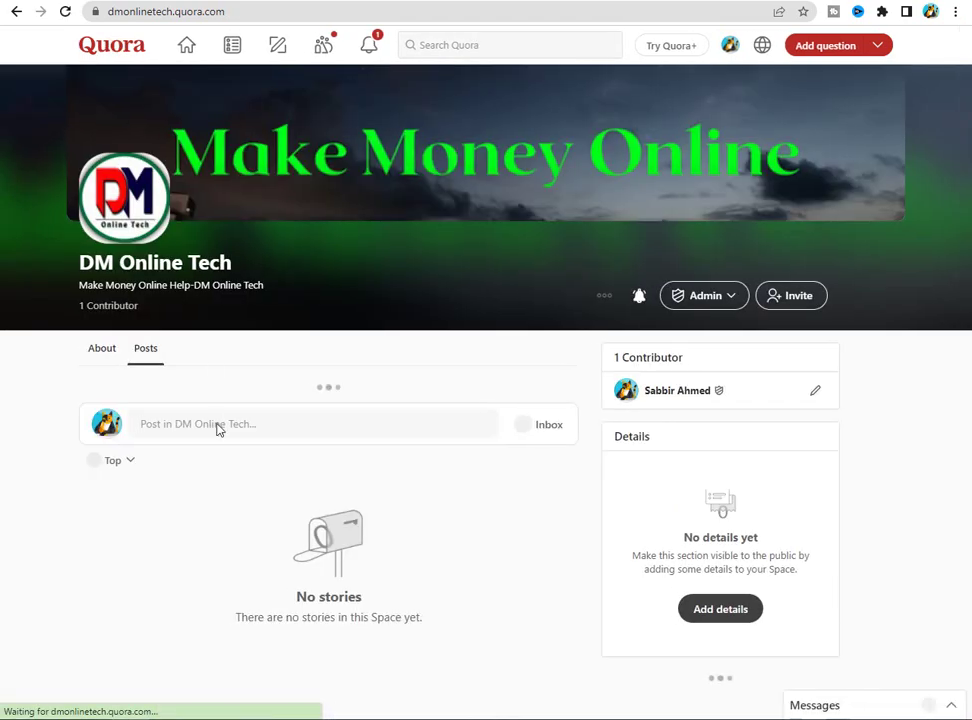
scroll(221, 345, down, 2)
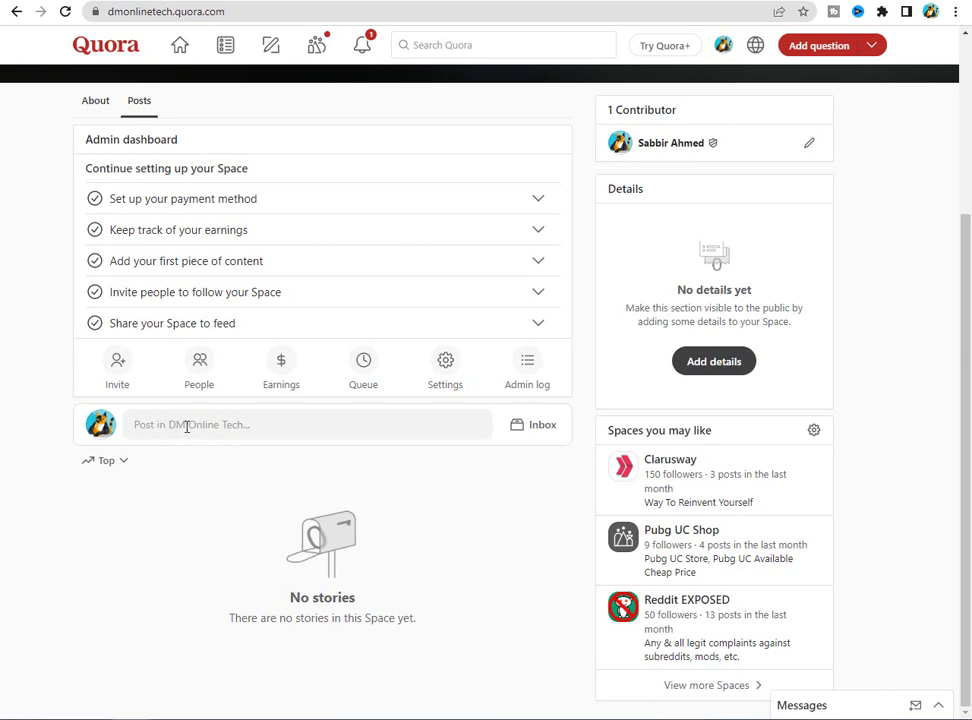
click(205, 433)
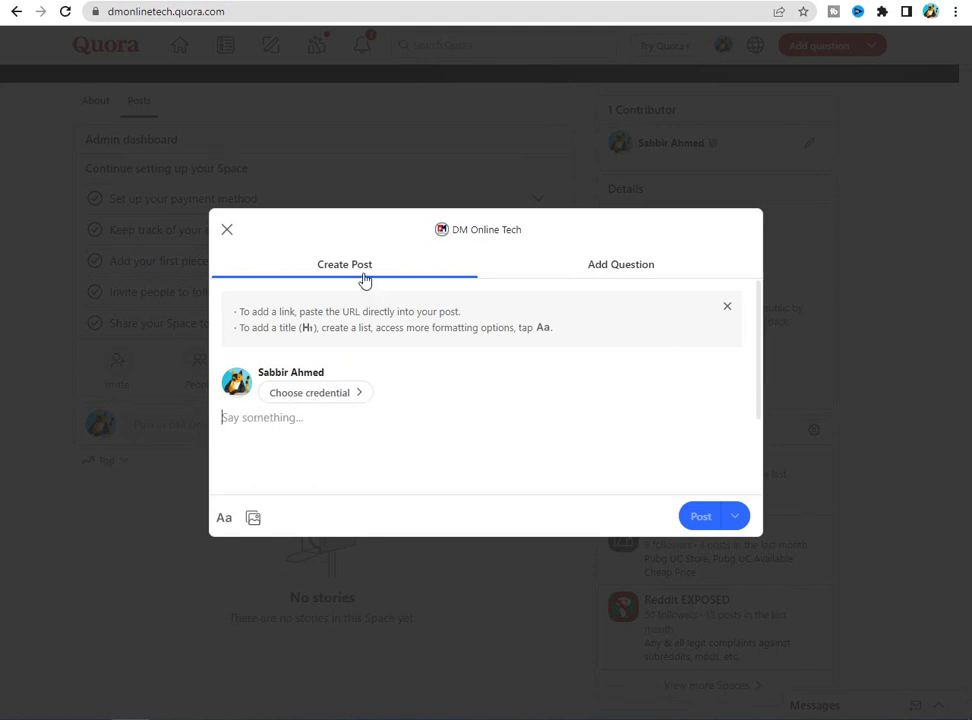
click(635, 272)
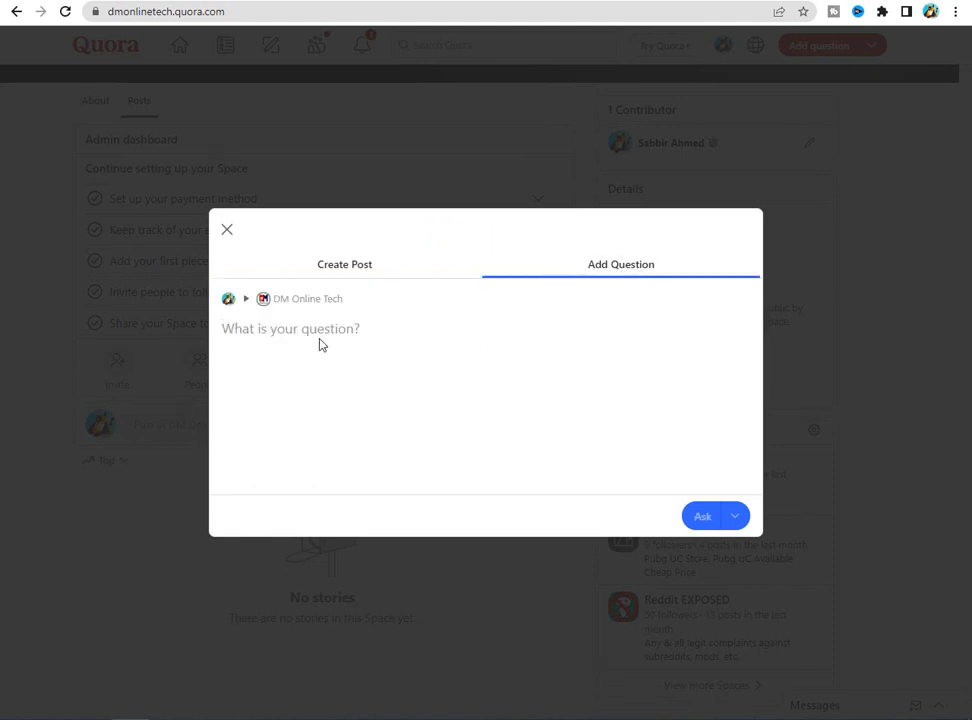
click(328, 268)
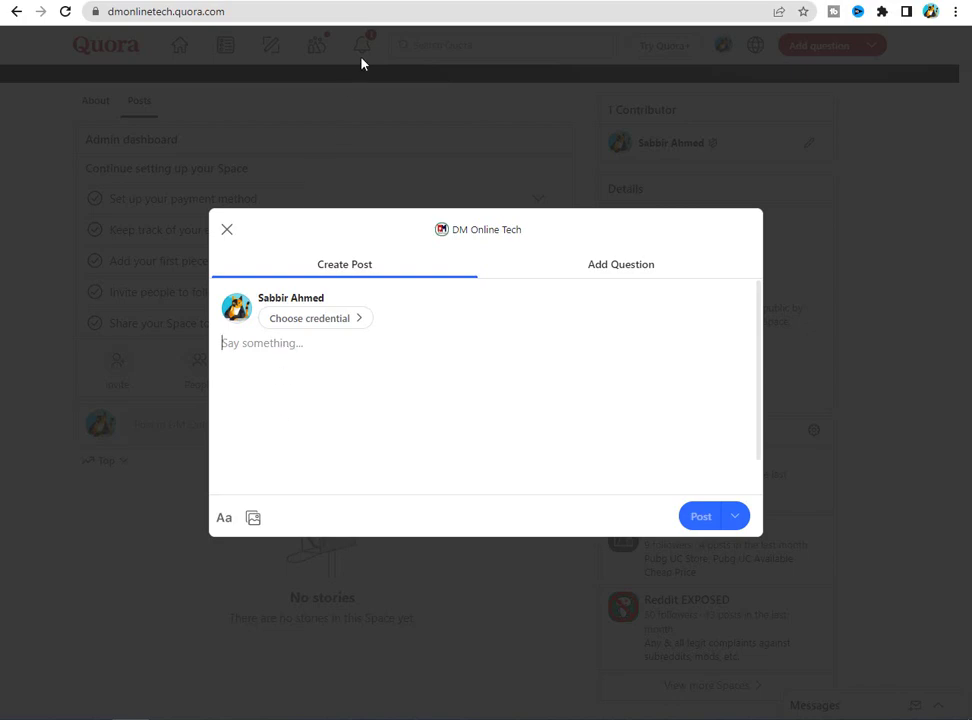
Google 'how to make money online' in a new tab and copy the query text.
click(388, 2)
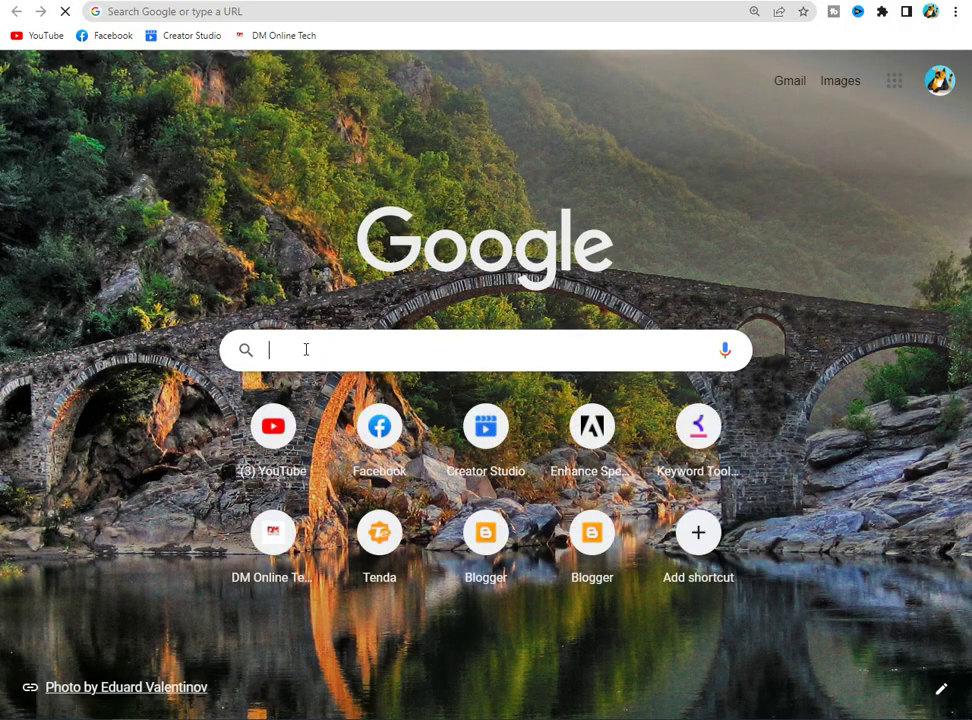
click(306, 349)
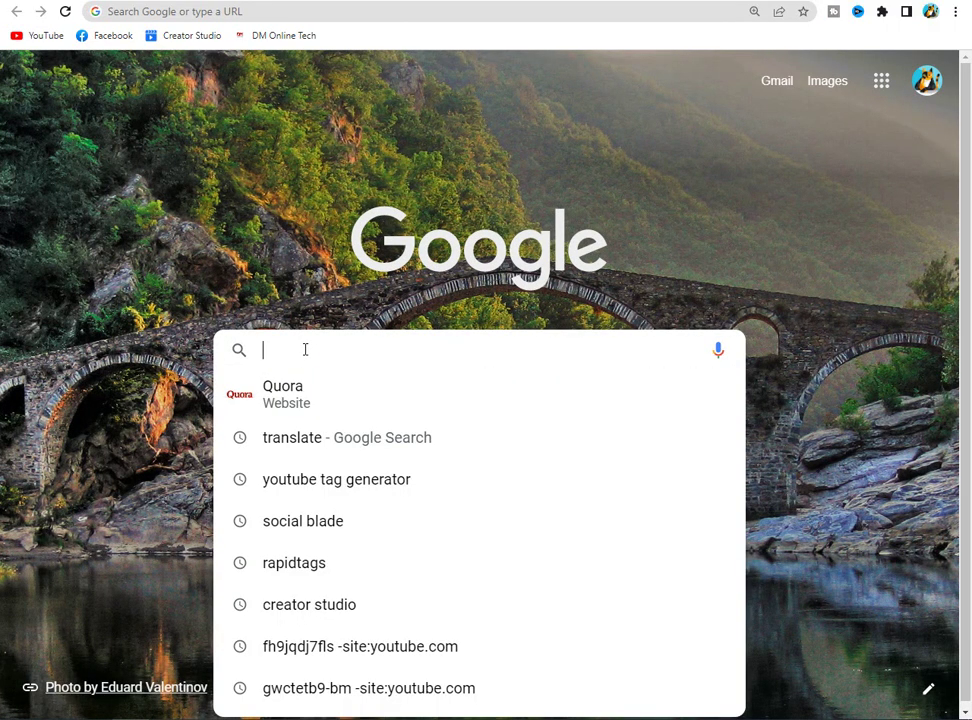
text(ma)
key(BackSpace)
key(BackSpace)
text(how )
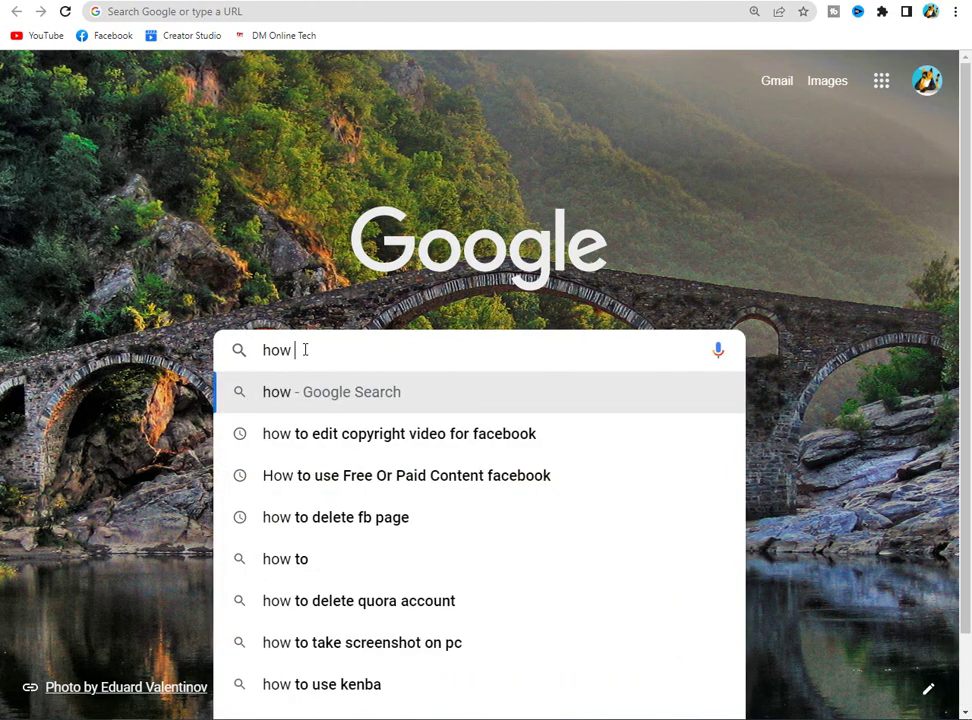
text(to make)
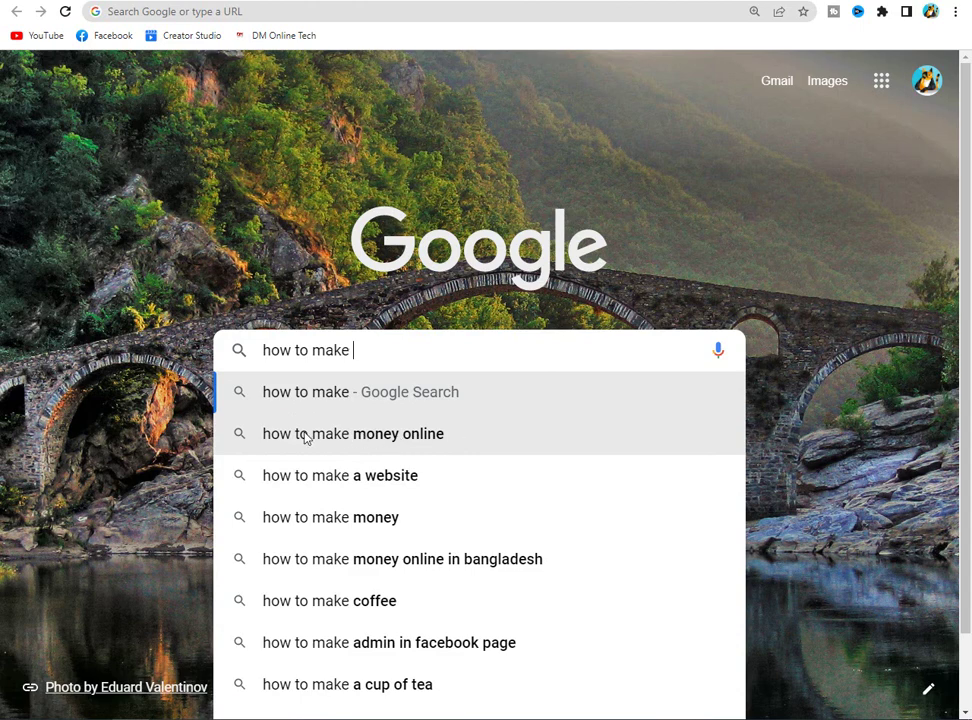
click(336, 442)
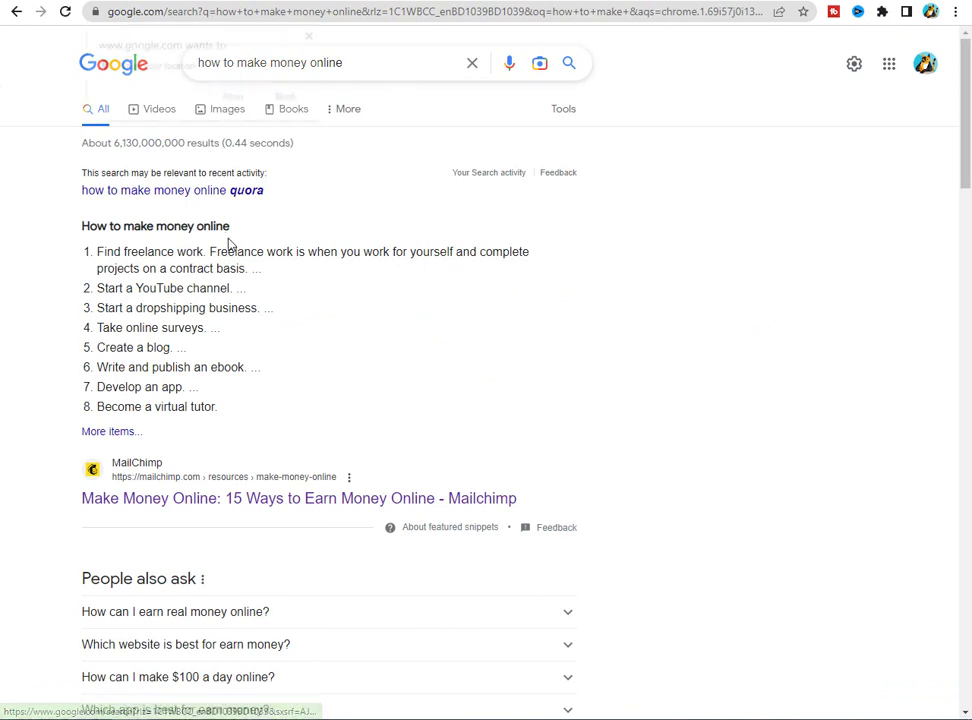
click(314, 35)
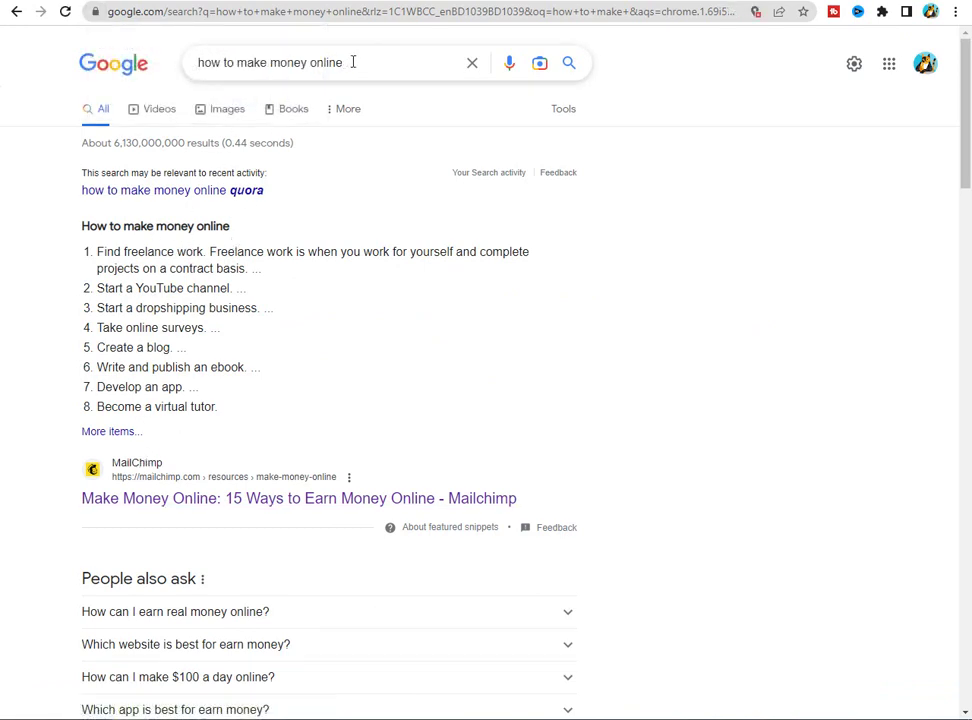
drag(354, 62, 200, 62)
right_click(224, 62)
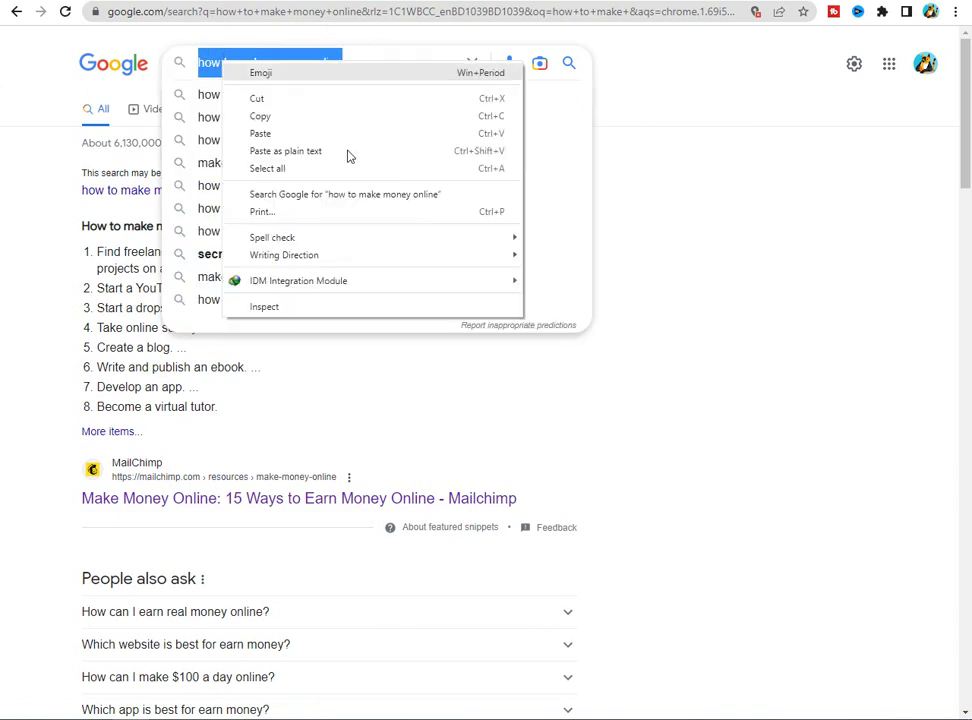
Copy the search query 'how to make money online?' and paste it into the post body.
click(272, 122)
right_click(238, 341)
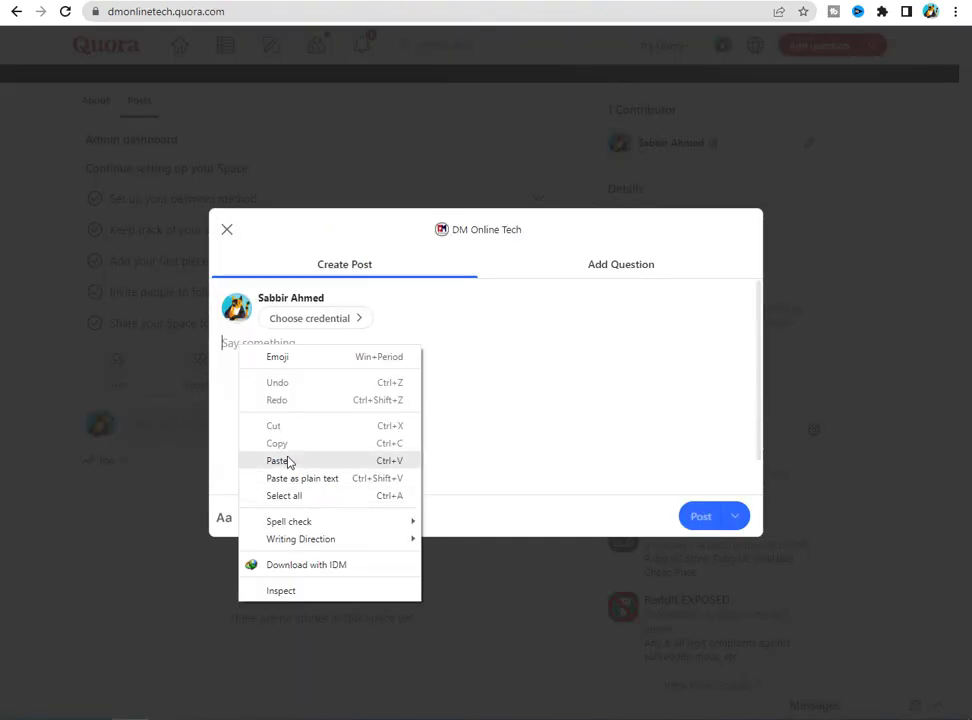
click(289, 460)
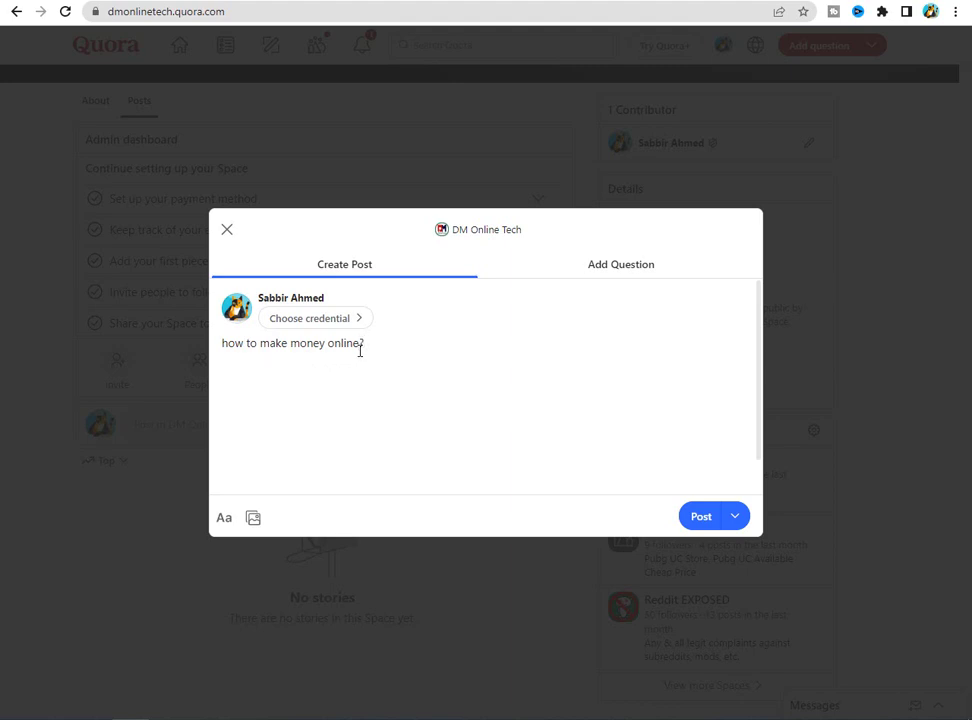
Format the line 'how to make money online?' as an H1 heading, with a new line below.
click(226, 520)
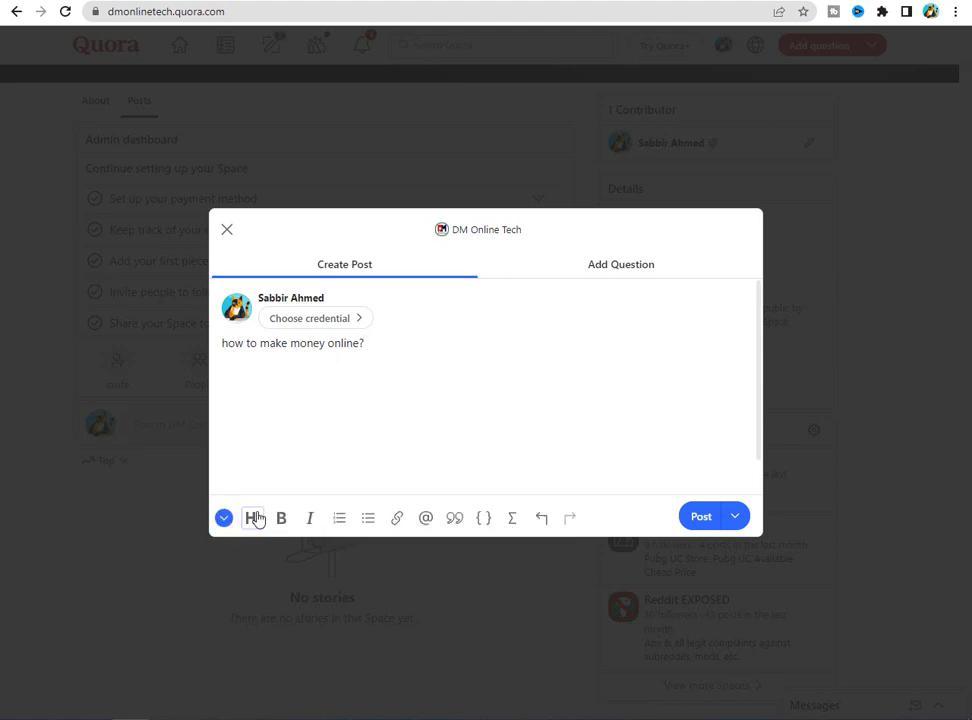
drag(365, 344, 212, 365)
key(ctrl+c)
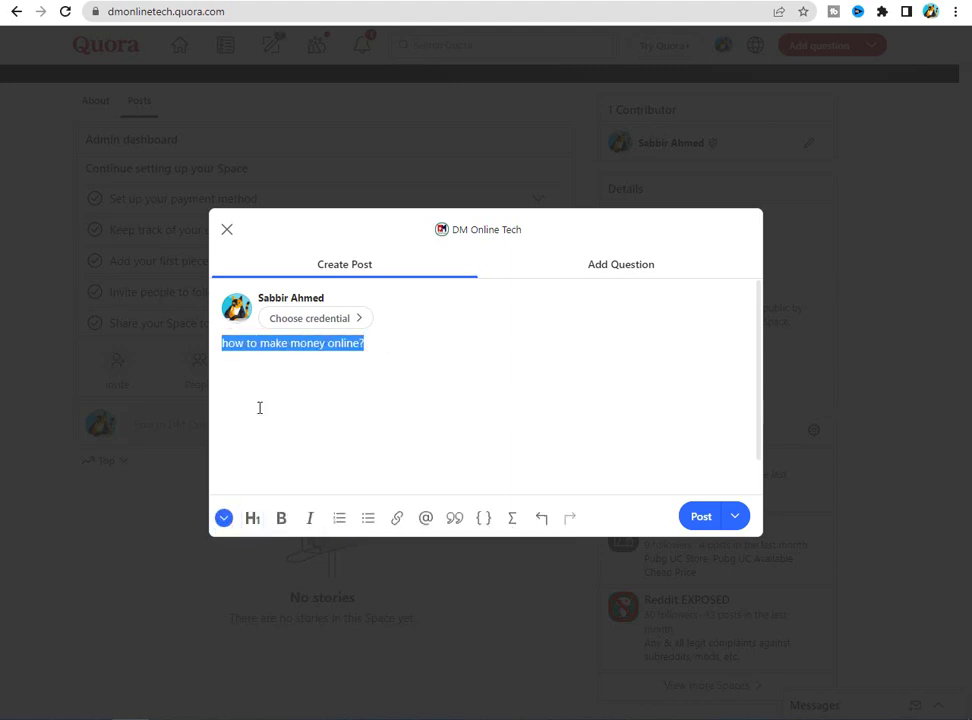
click(253, 521)
click(282, 519)
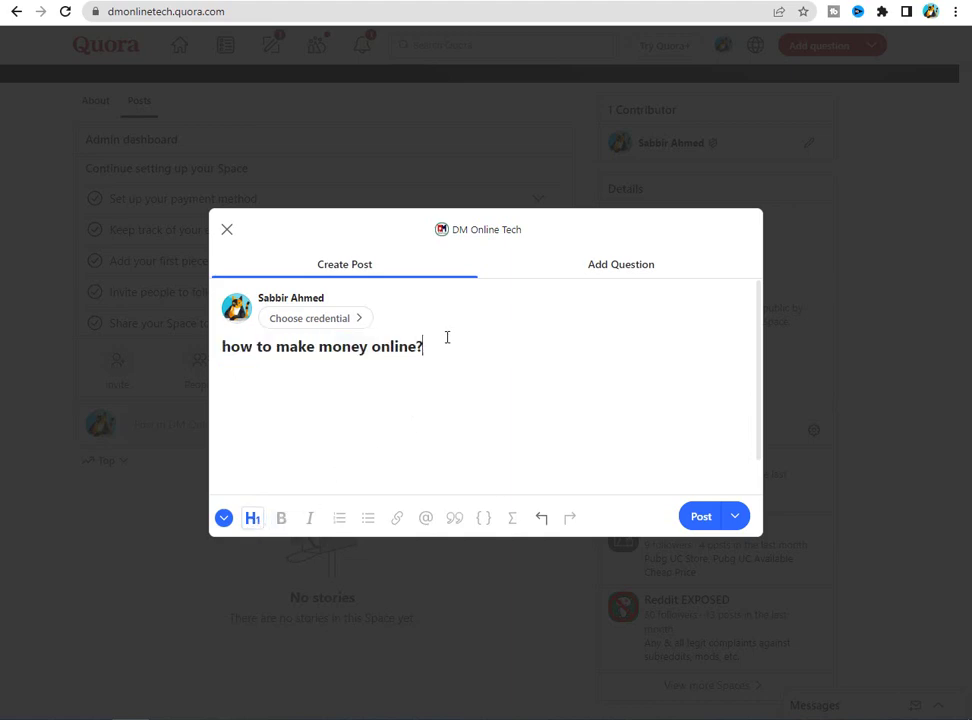
key(Return)
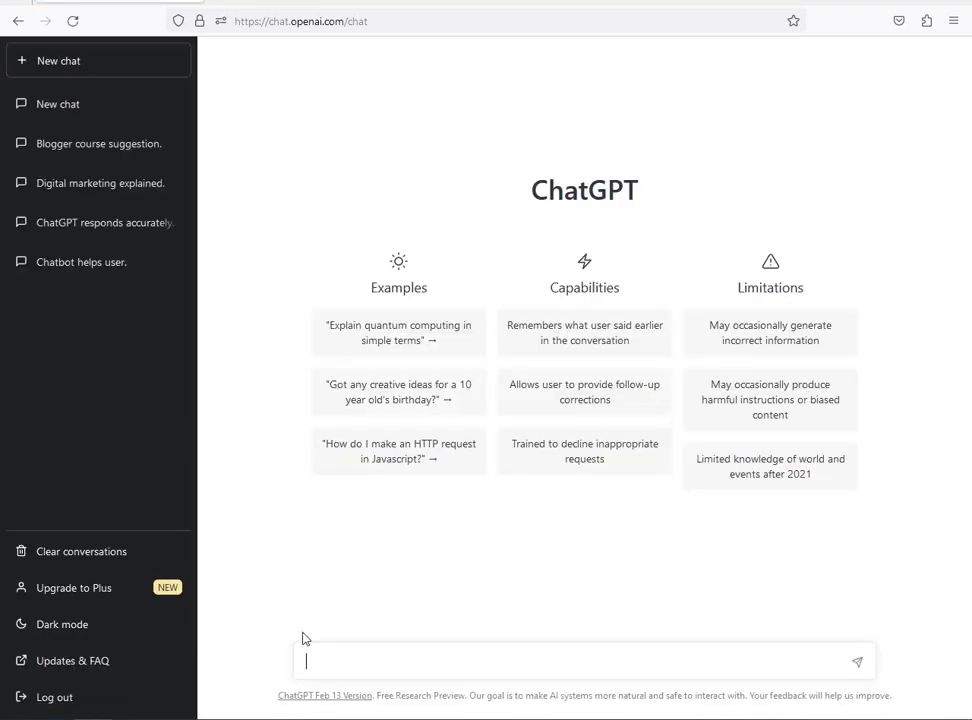
Paste and send the question 'how to make money online' to ChatGPT.
right_click(330, 655)
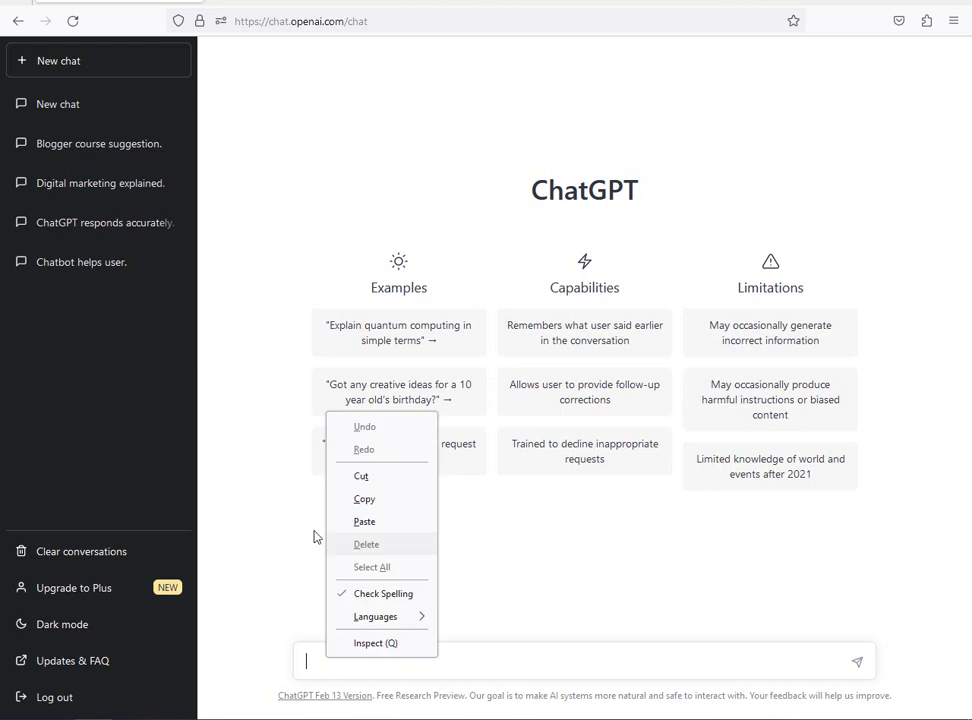
click(364, 522)
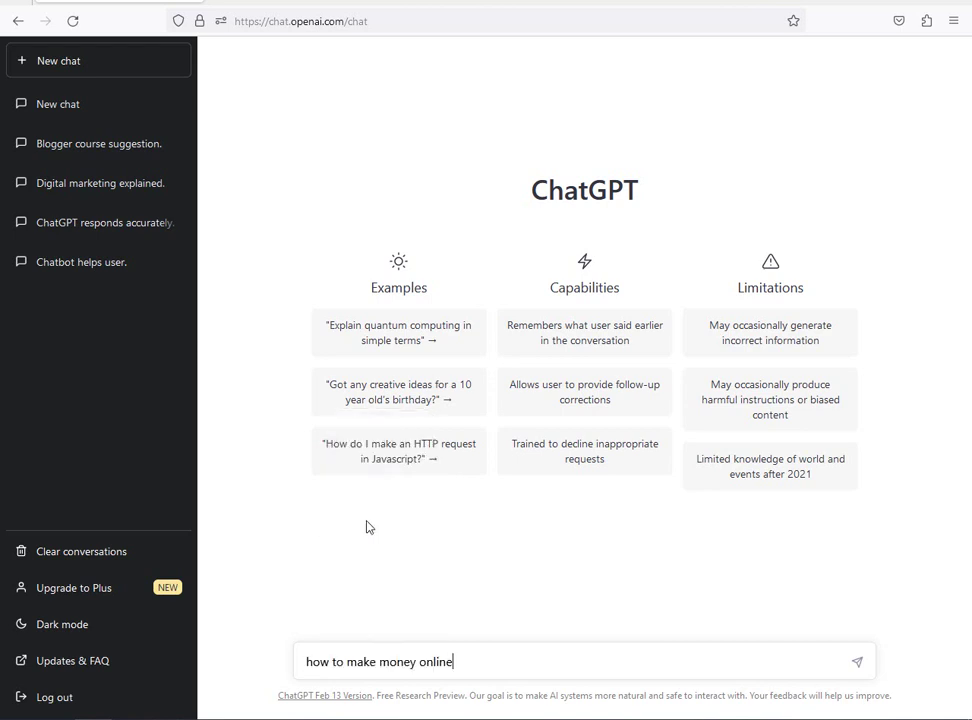
key(Return)
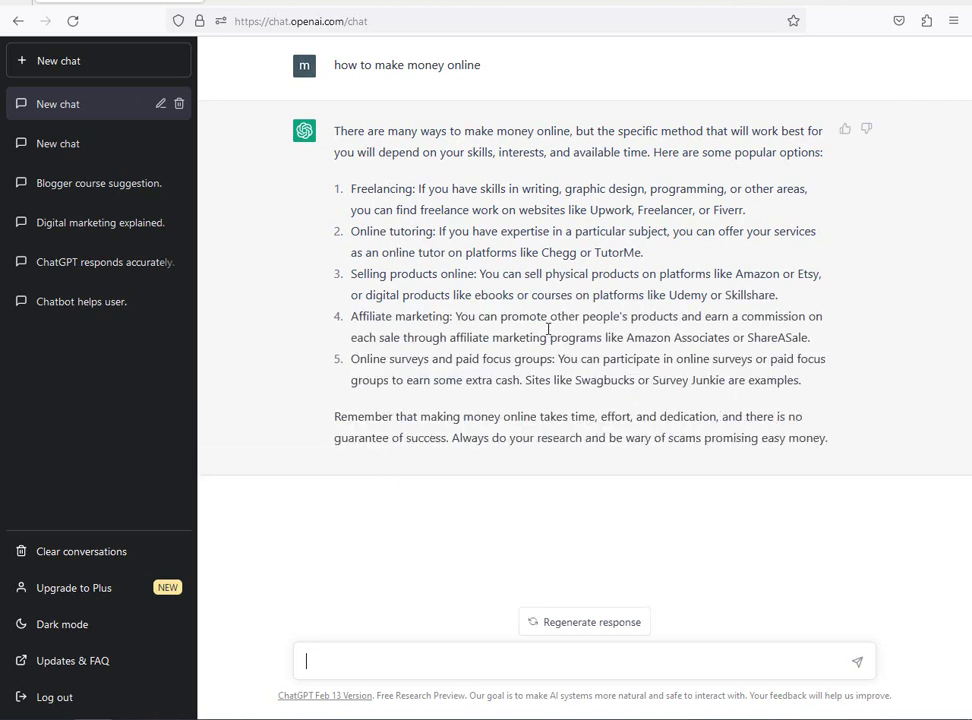
Copy ChatGPT's entire five-method reply.
drag(829, 438, 331, 140)
right_click(331, 140)
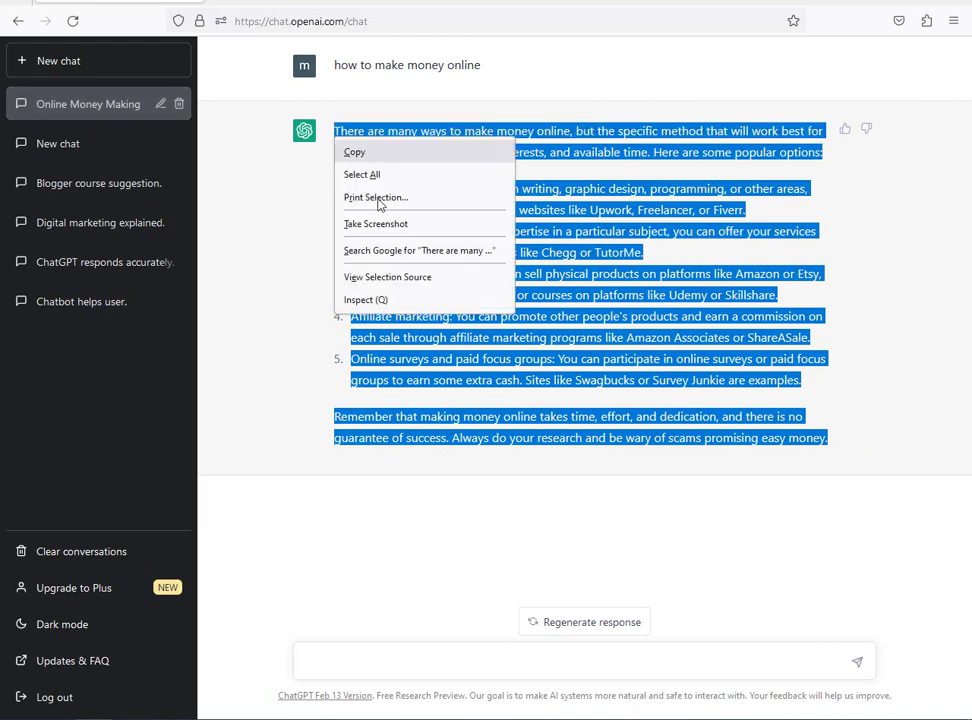
click(356, 150)
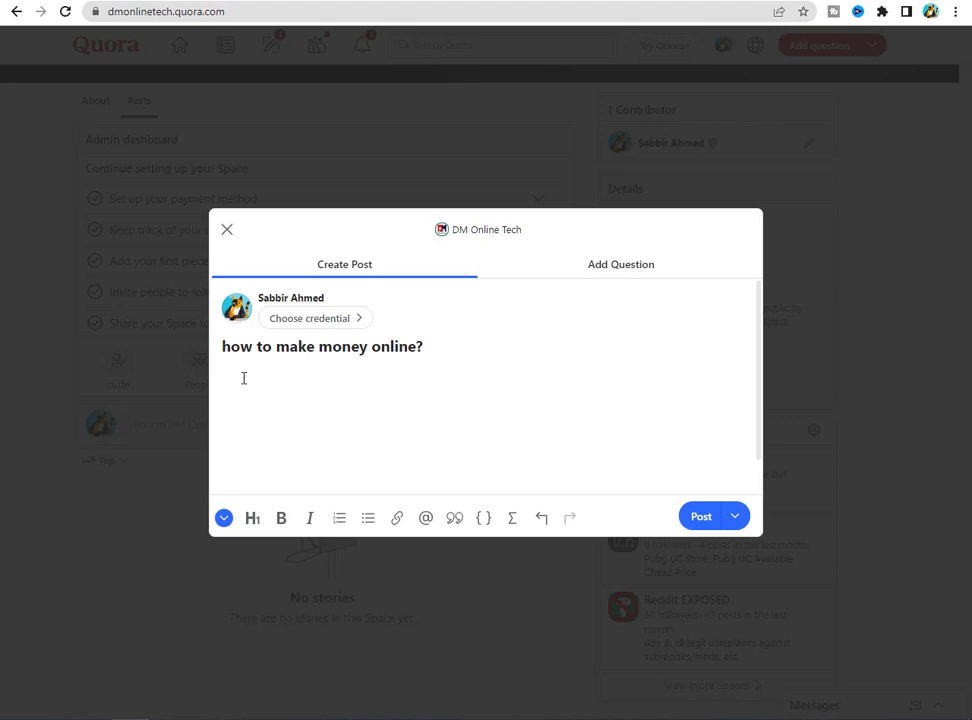
Paste ChatGPT's answer into the post, publish it to DM Online Tech, and skip follower invites.
right_click(243, 378)
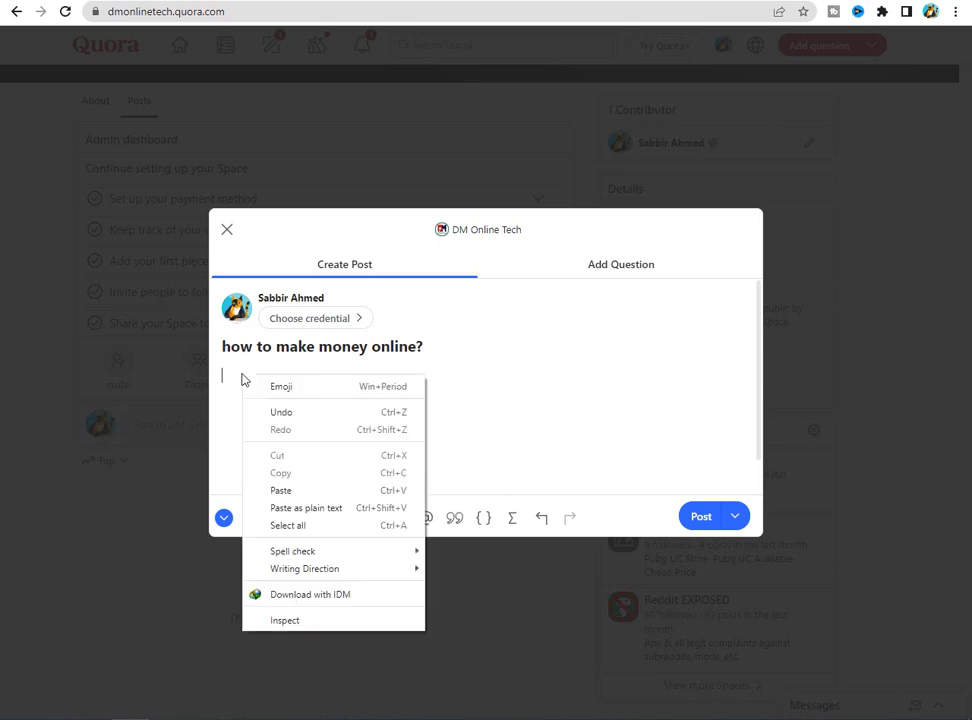
click(283, 488)
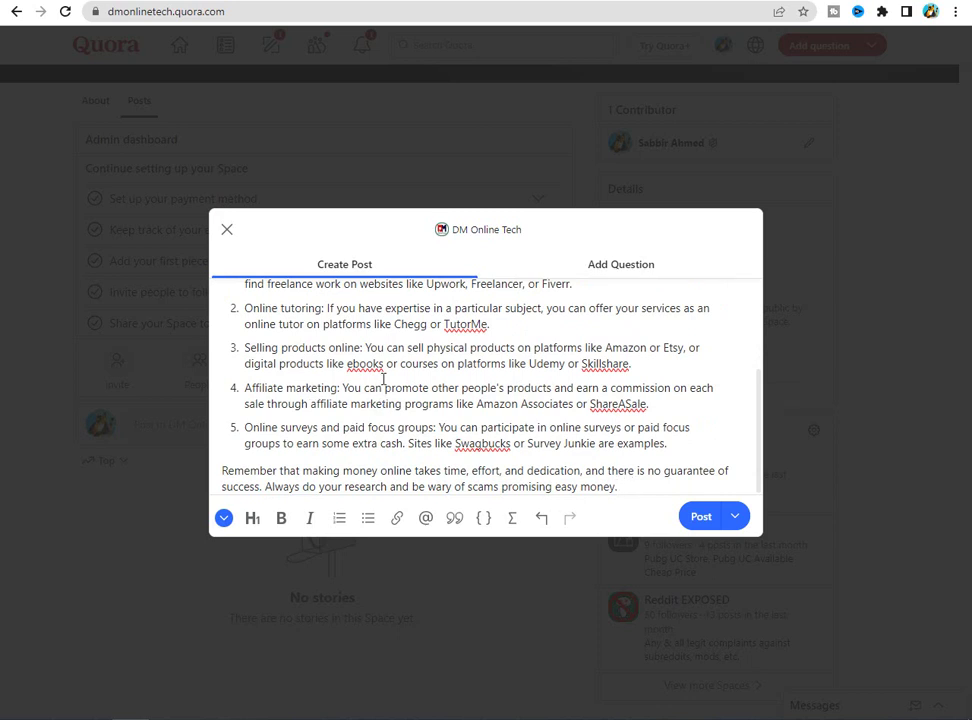
scroll(388, 379, up, 3)
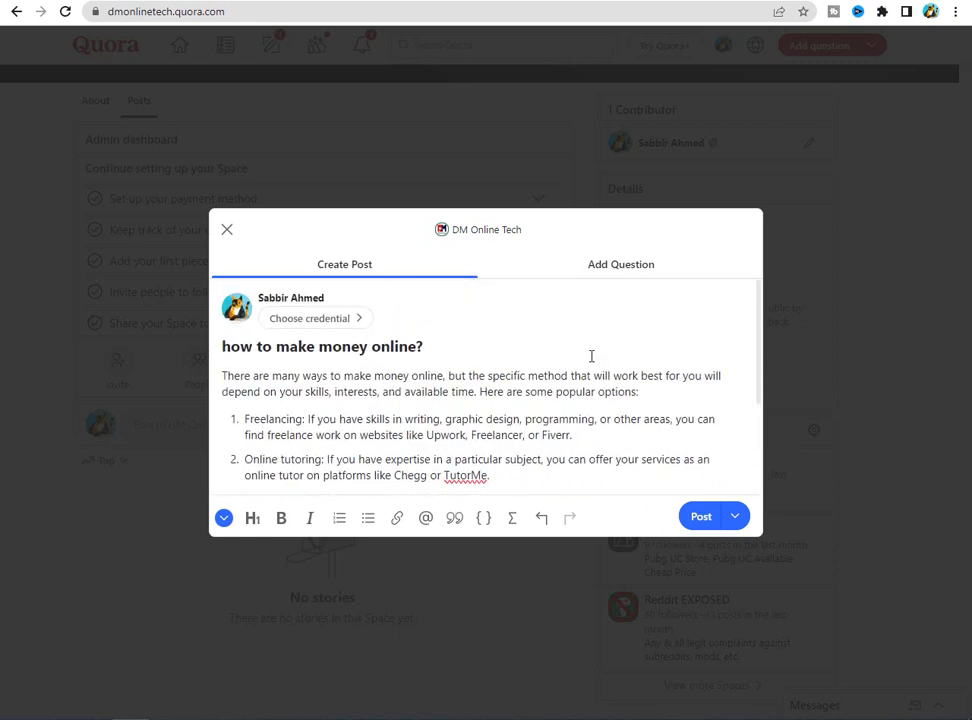
scroll(444, 401, down, 3)
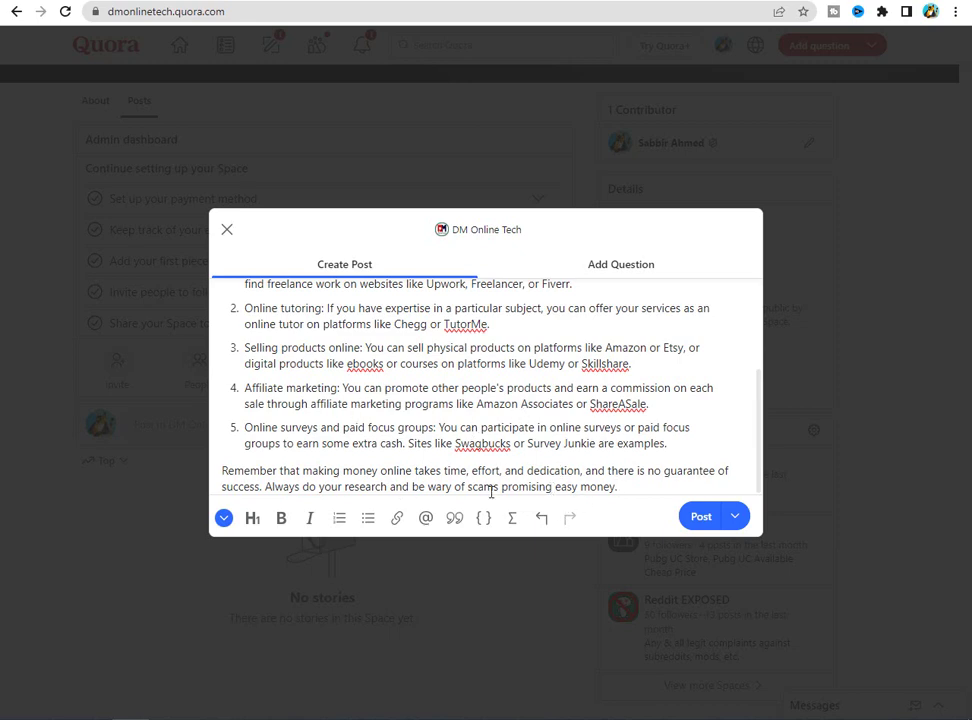
click(704, 521)
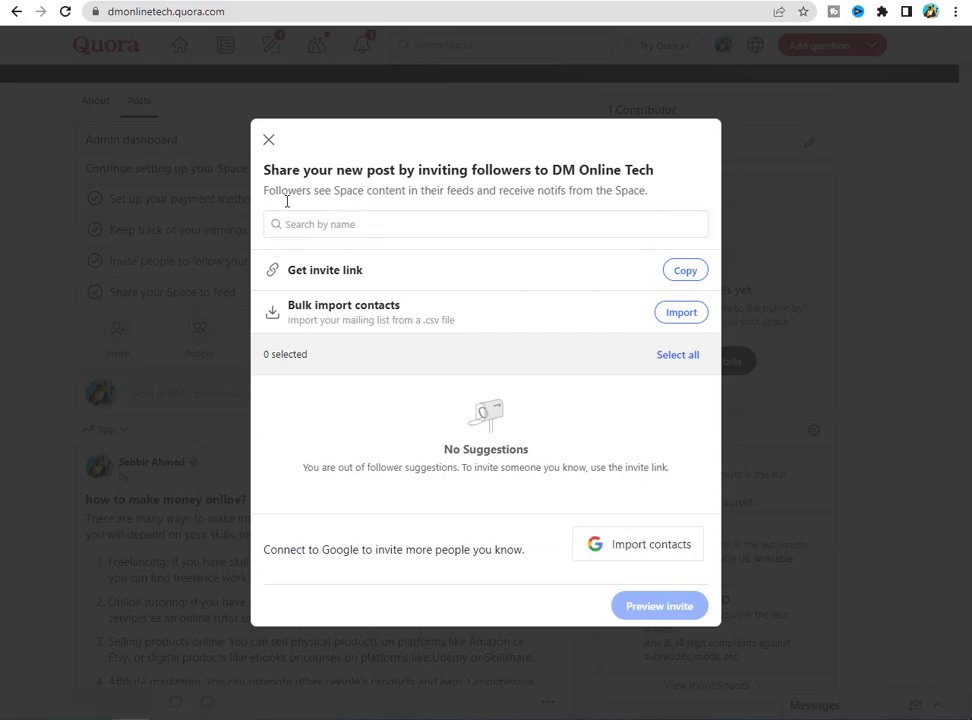
click(268, 141)
Review the published post, then start a new question in the DM Online Tech Space.
scroll(232, 466, down, 1)
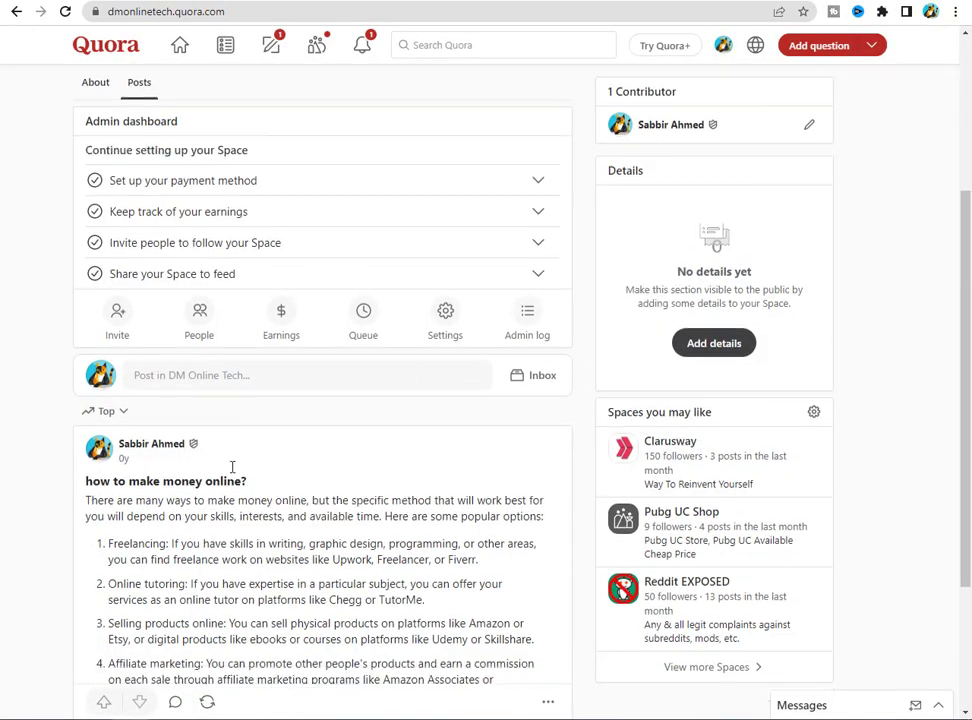
scroll(180, 495, down, 2)
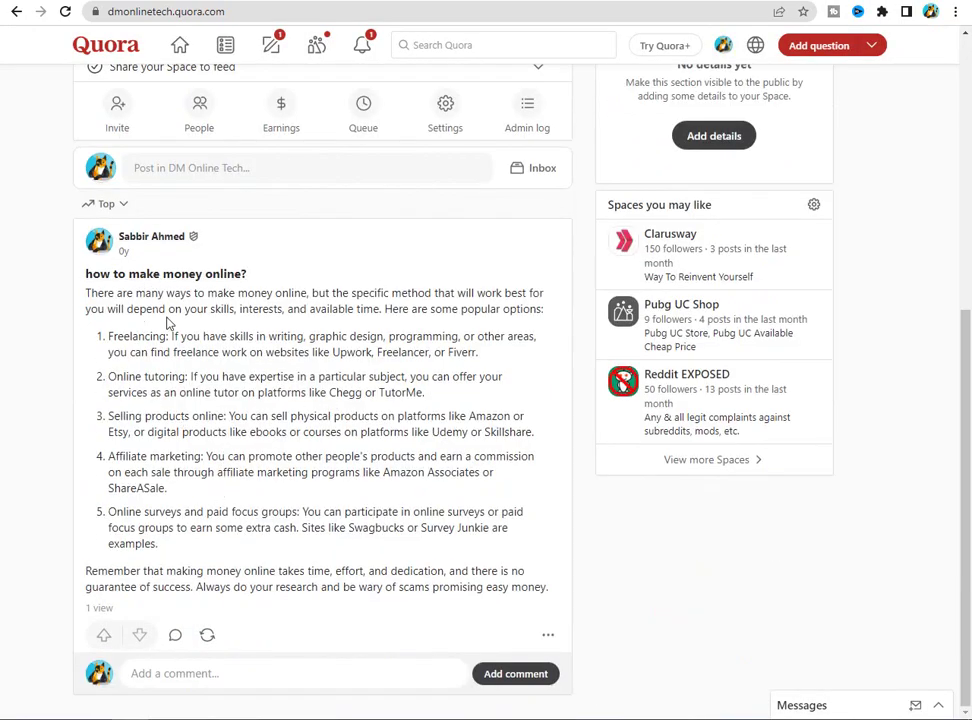
scroll(380, 373, up, 2)
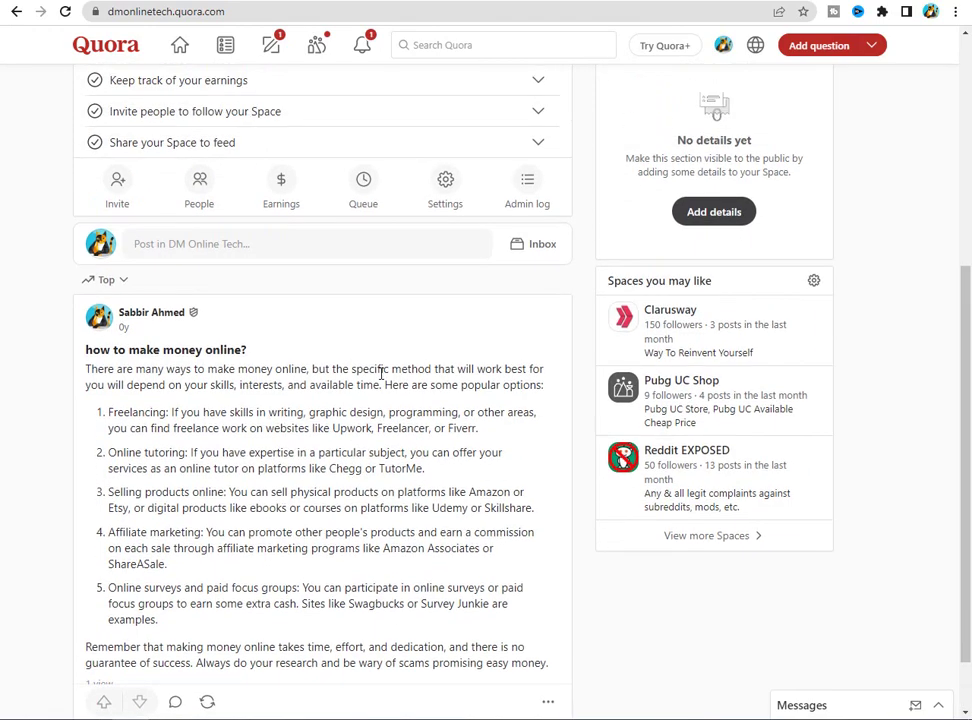
scroll(306, 444, up, 1)
scroll(390, 469, up, 3)
scroll(380, 514, down, 3)
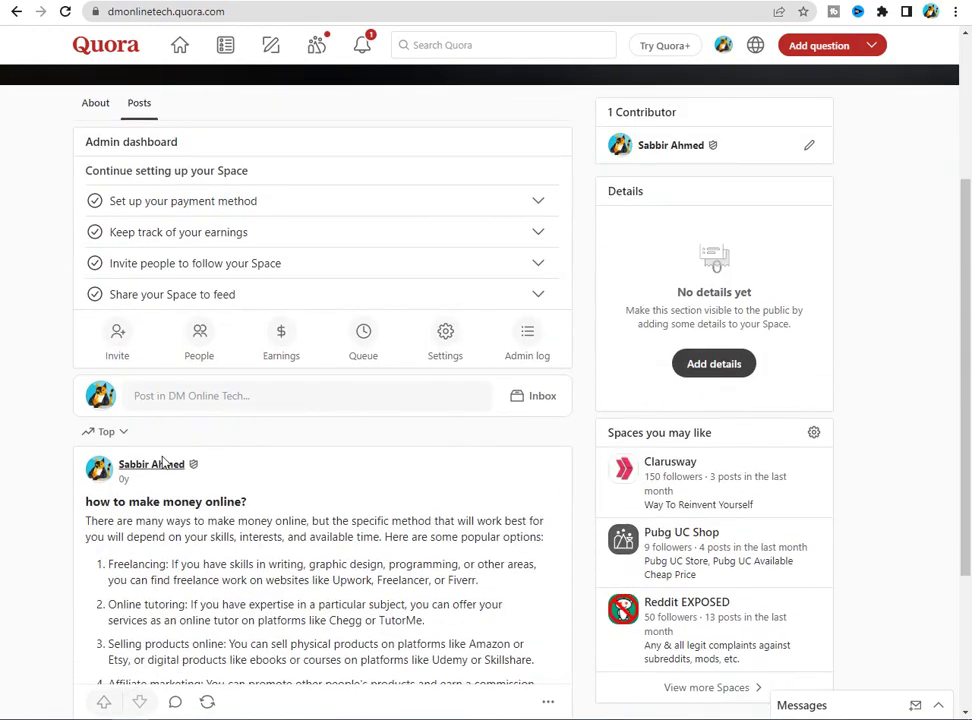
scroll(399, 441, down, 2)
scroll(399, 441, down, 1)
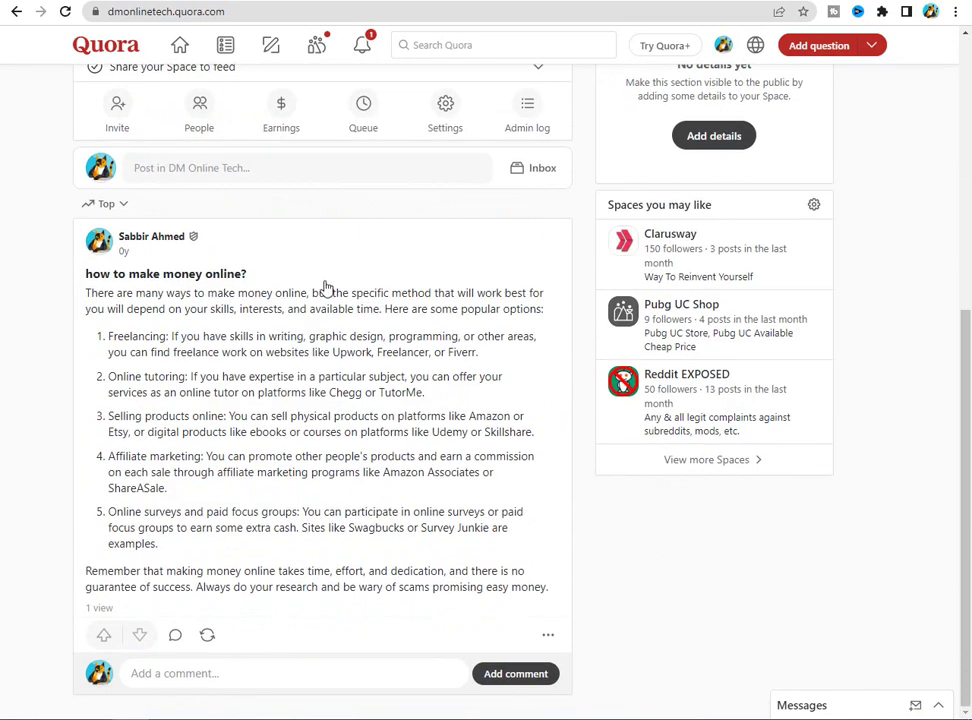
scroll(412, 508, up, 3)
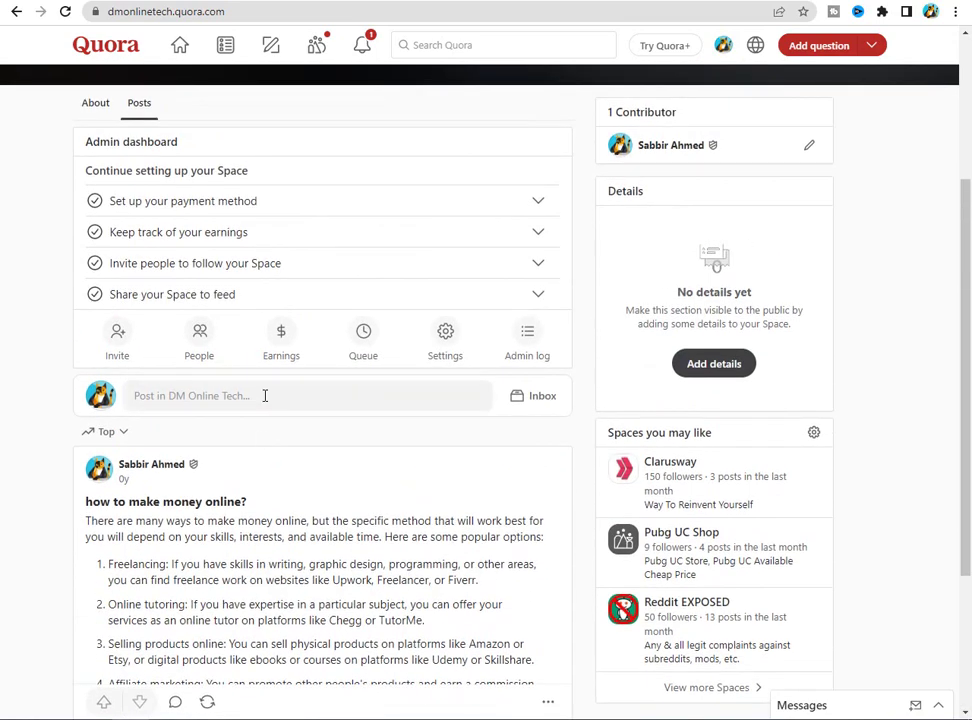
click(265, 395)
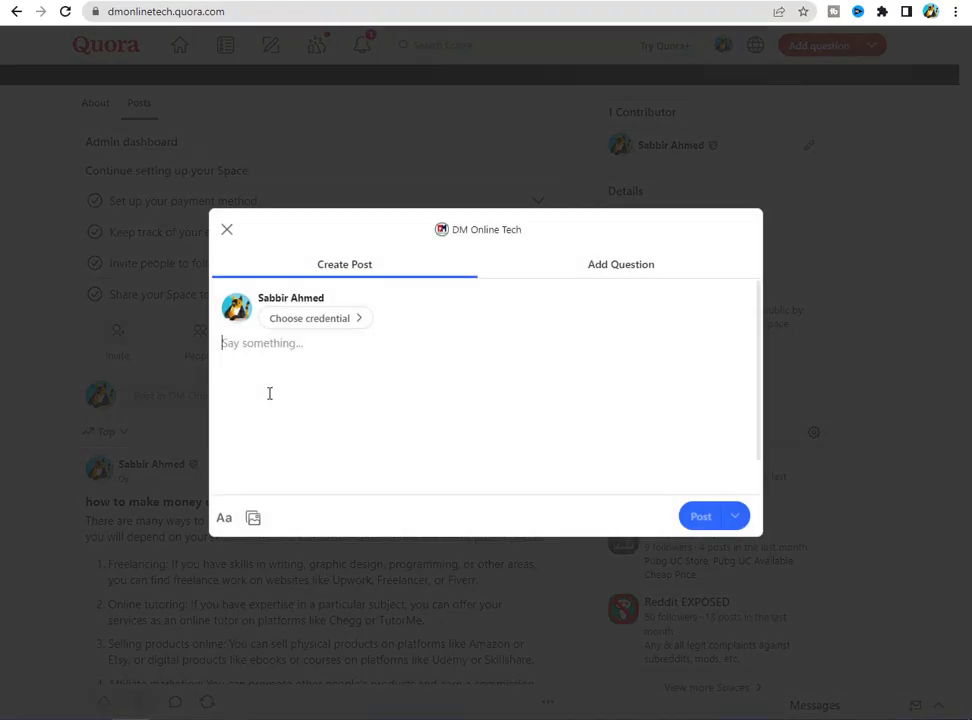
click(618, 268)
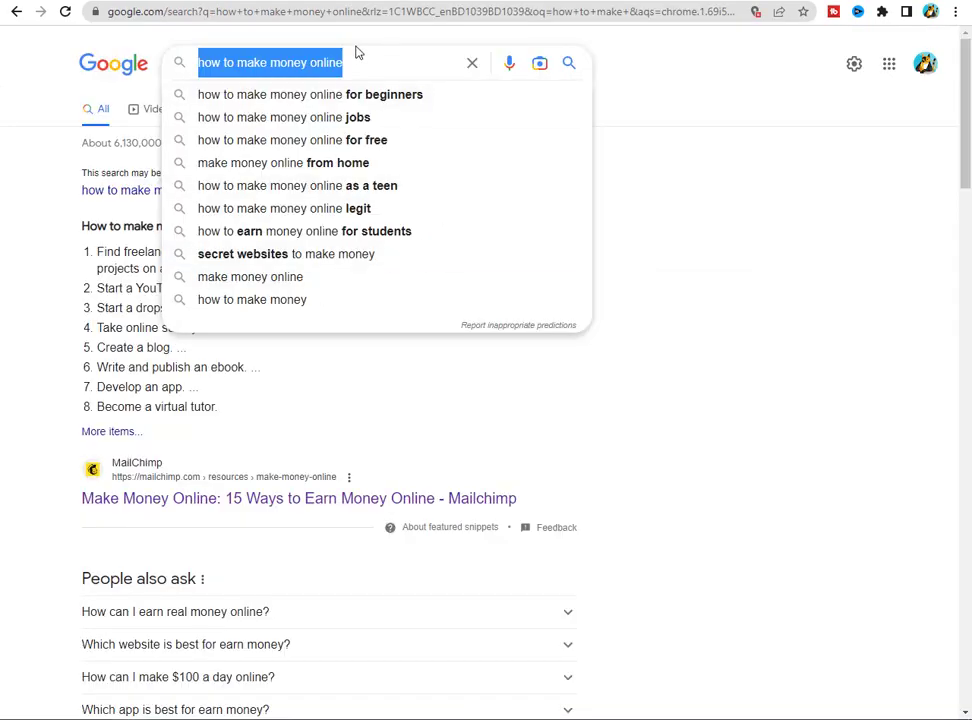
Replace the Google query with the suggestion 'how to edit copyright video for facebook' and copy it.
click(389, 59)
drag(389, 59, 237, 71)
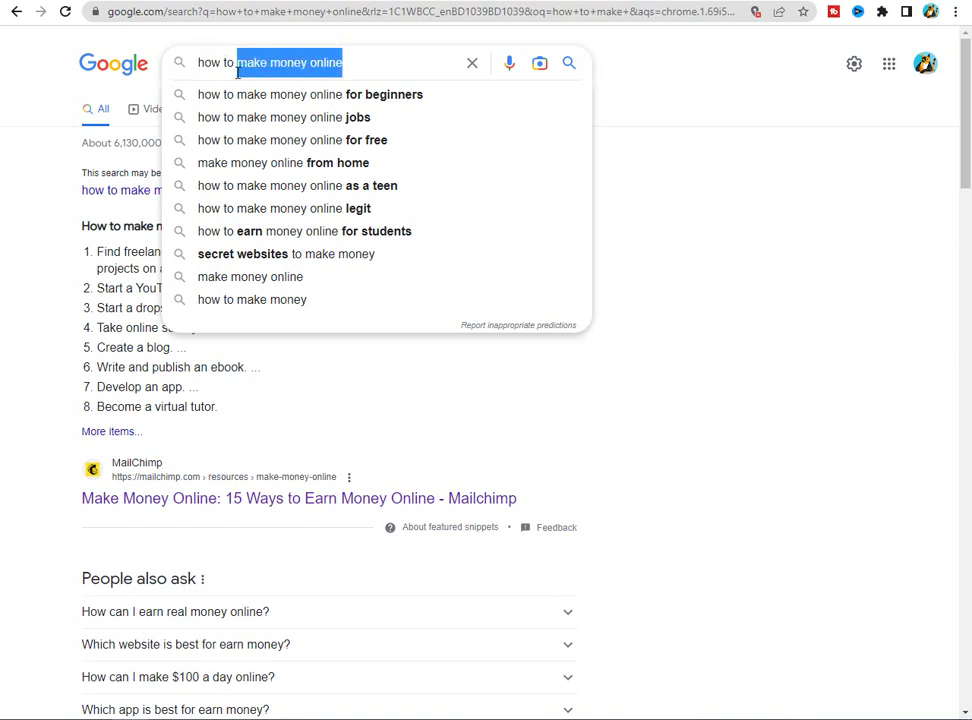
key(BackSpace)
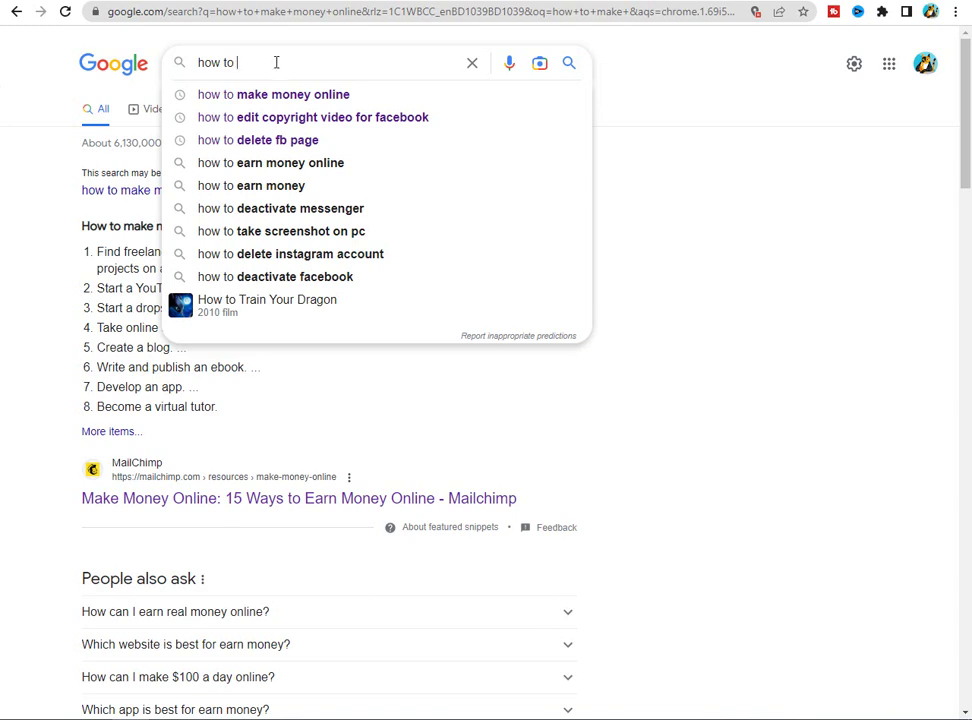
key(Down)
key(Down)
click(419, 73)
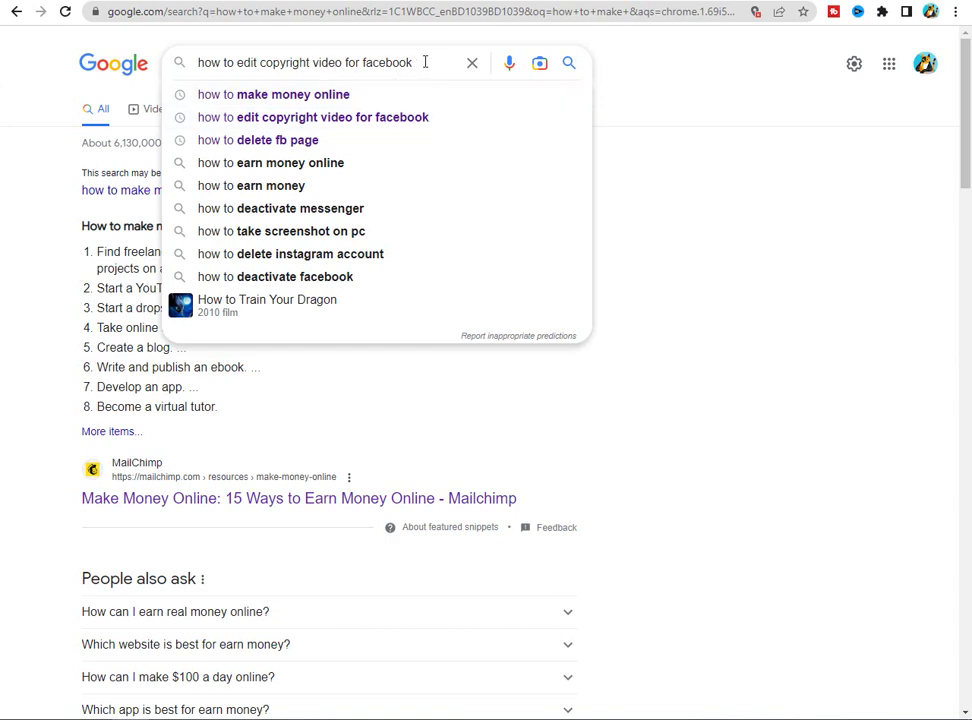
drag(424, 62, 192, 62)
right_click(227, 63)
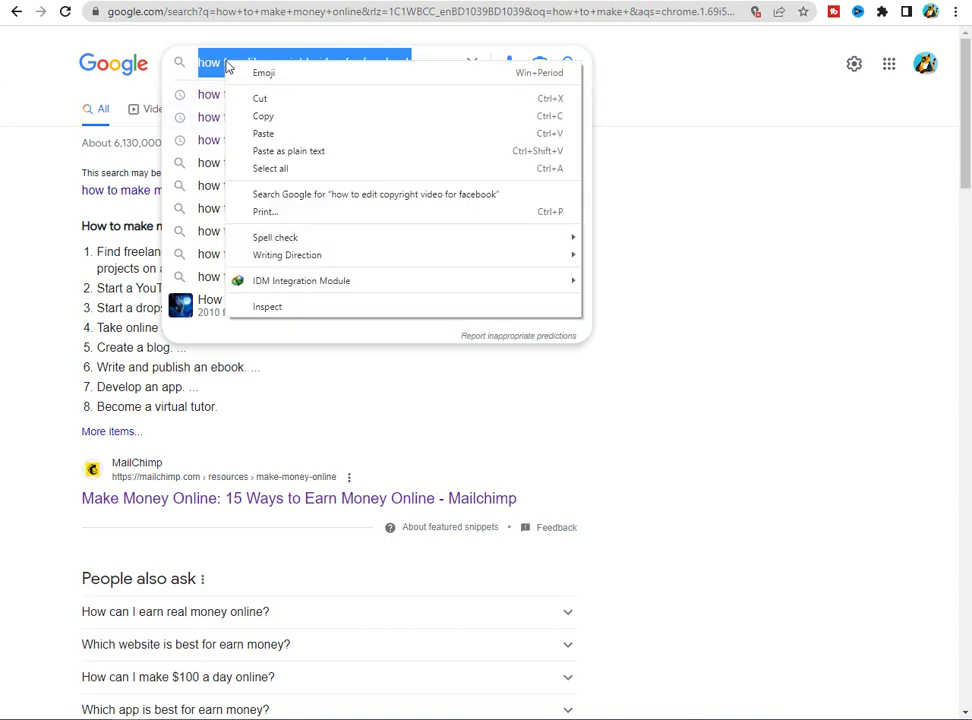
click(263, 116)
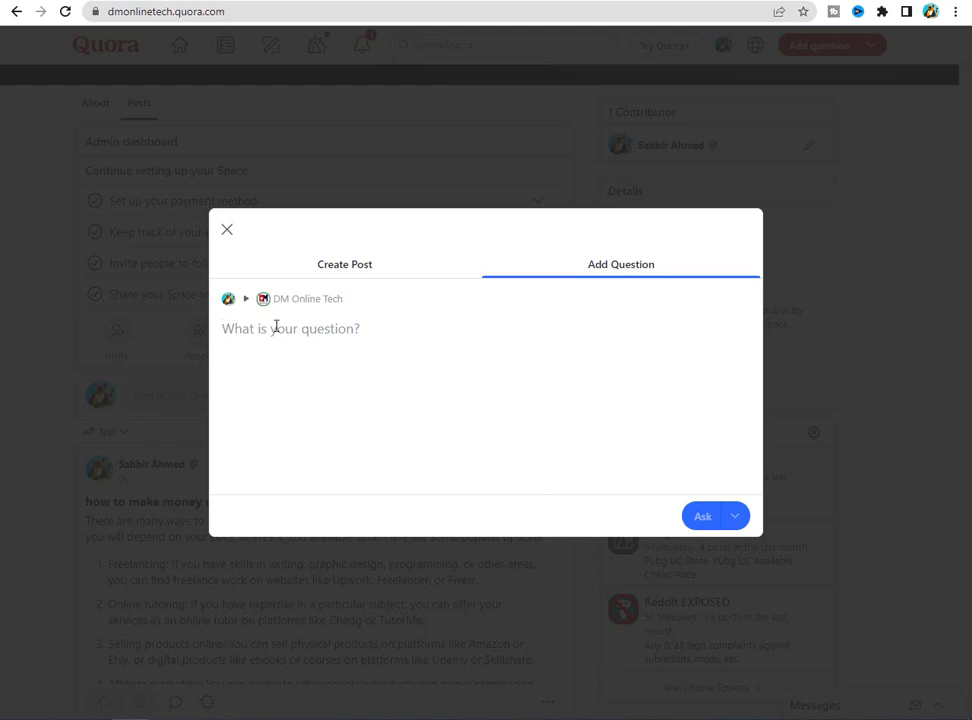
Paste the question and correct it to 'How to edit copyright video for Facebook?'.
right_click(276, 328)
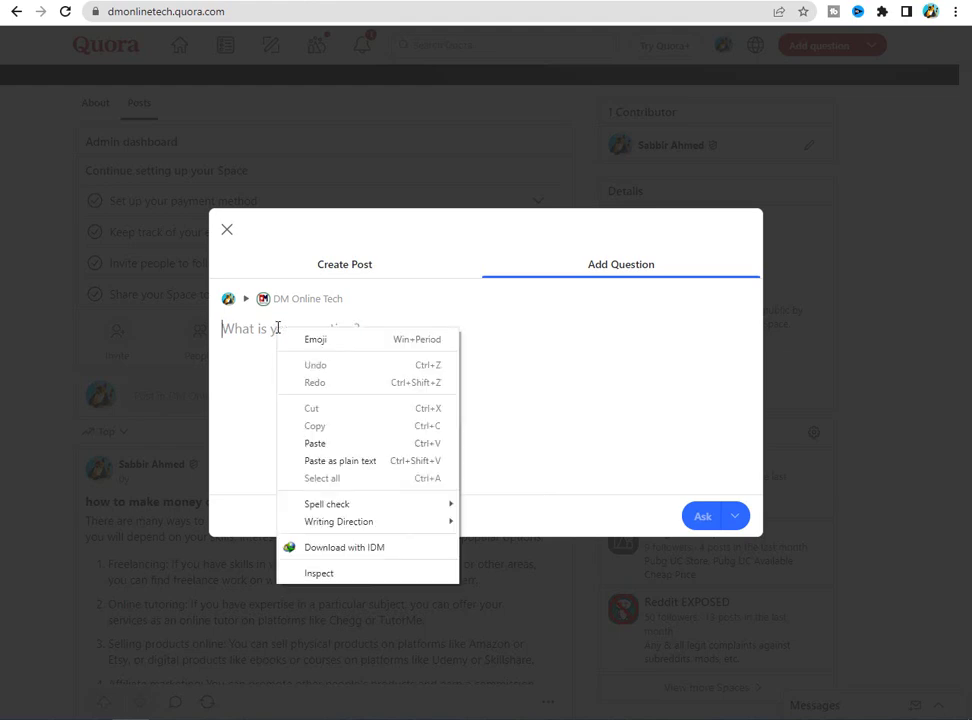
click(321, 443)
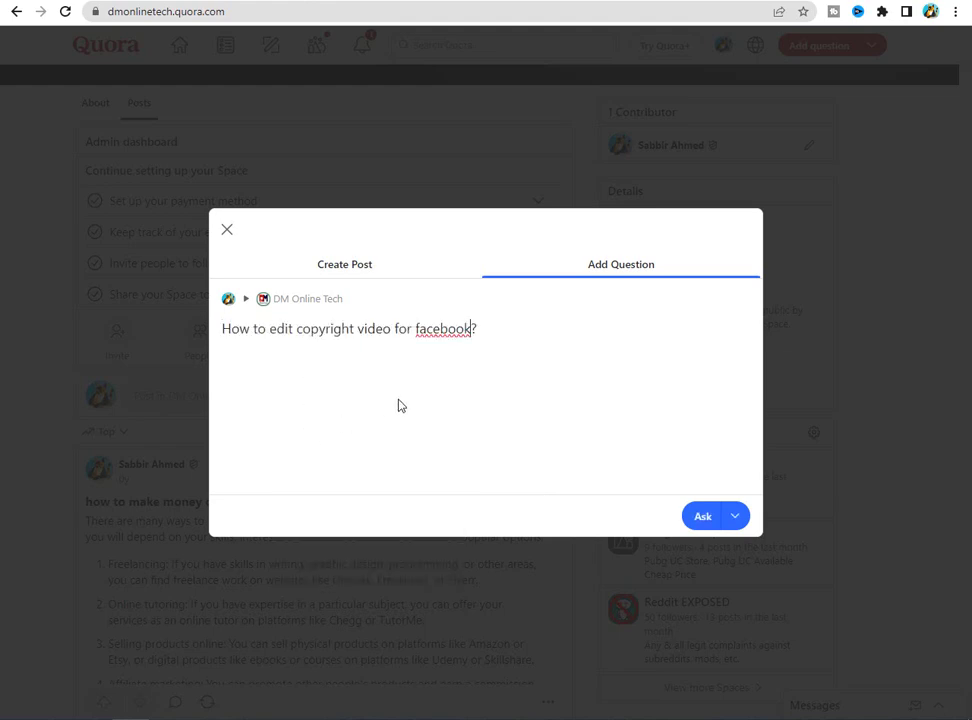
right_click(440, 328)
click(466, 342)
click(493, 327)
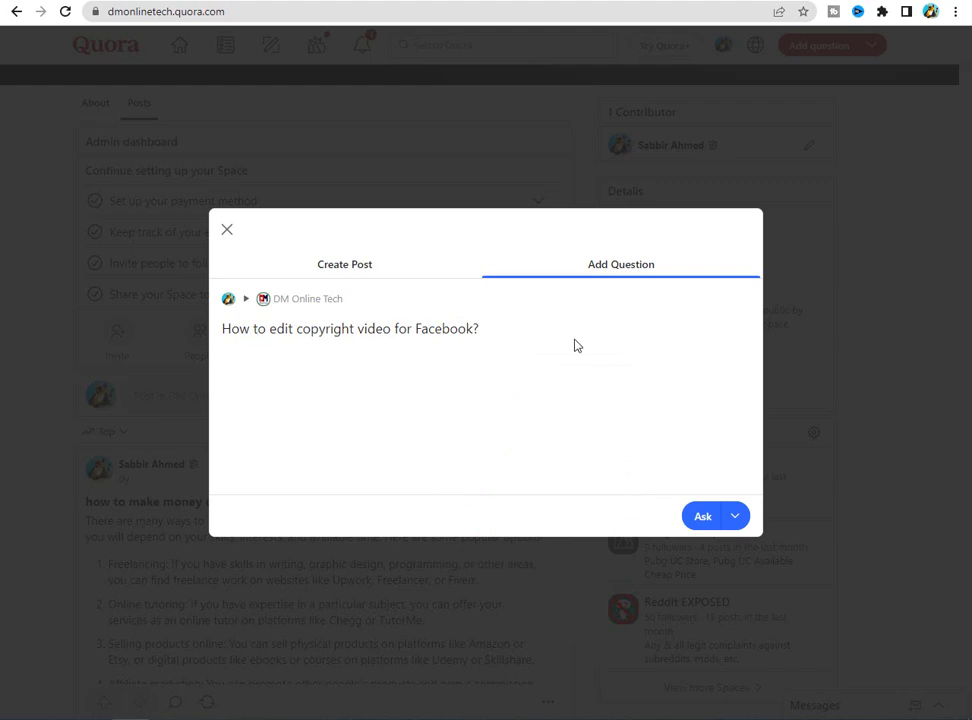
Submit the question to DM Online Tech, skip follower invites, and view it on the Space page.
click(686, 516)
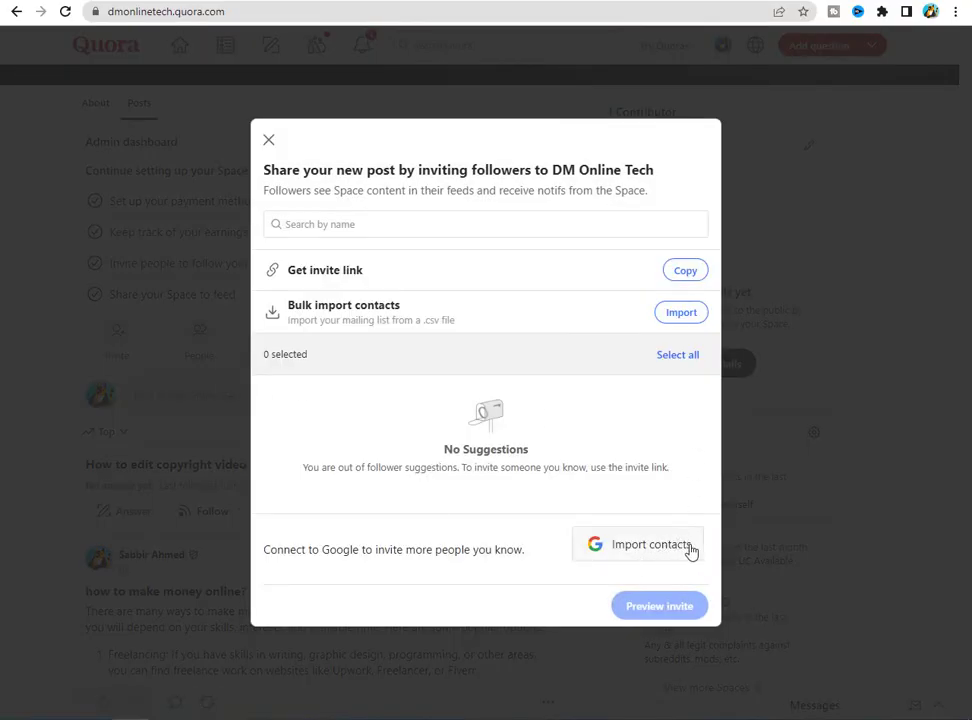
click(271, 142)
scroll(320, 380, up, 3)
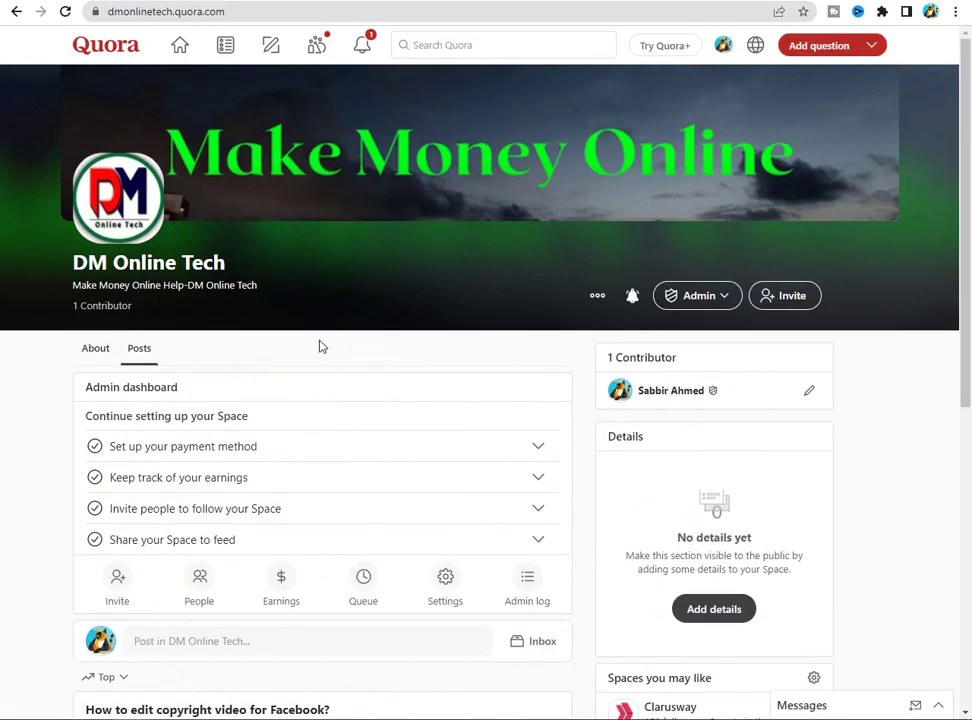
scroll(380, 525, down, 3)
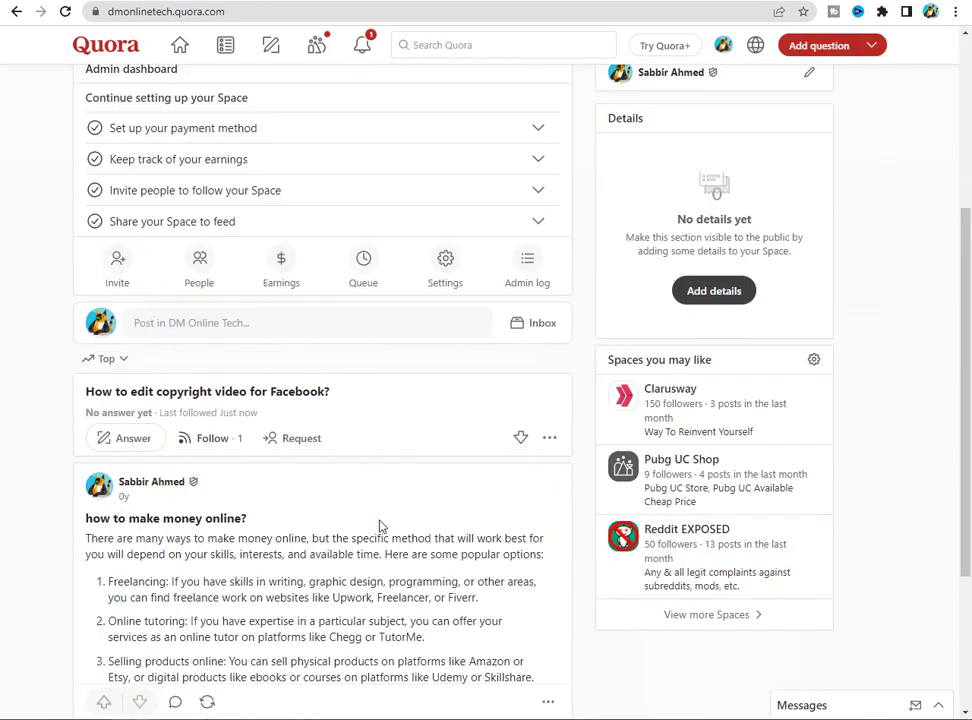
scroll(163, 332, down, 1)
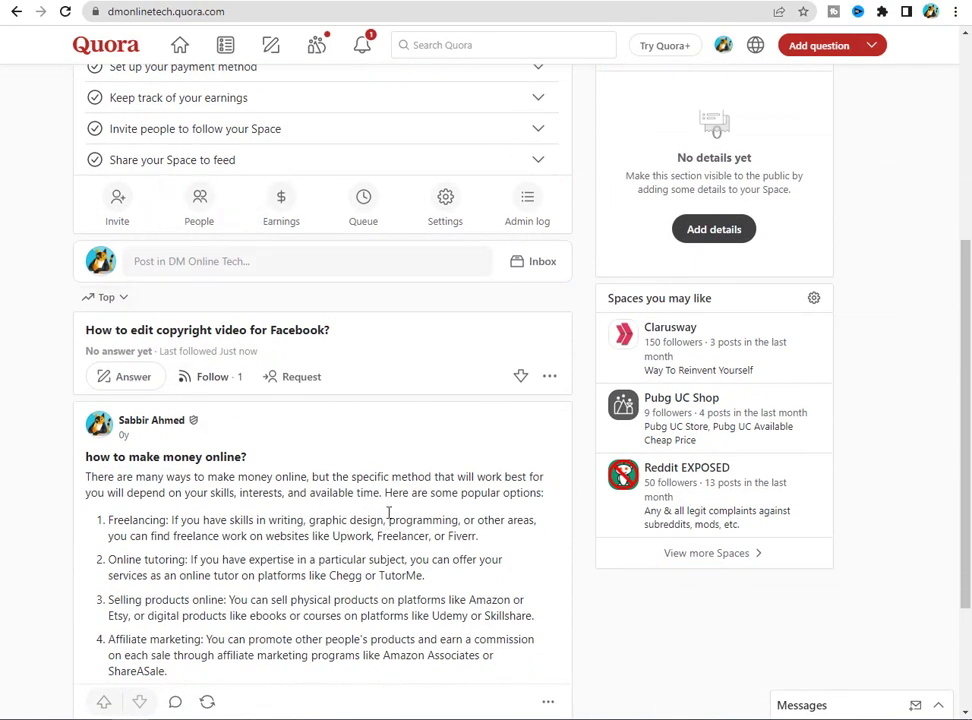
scroll(397, 479, down, 2)
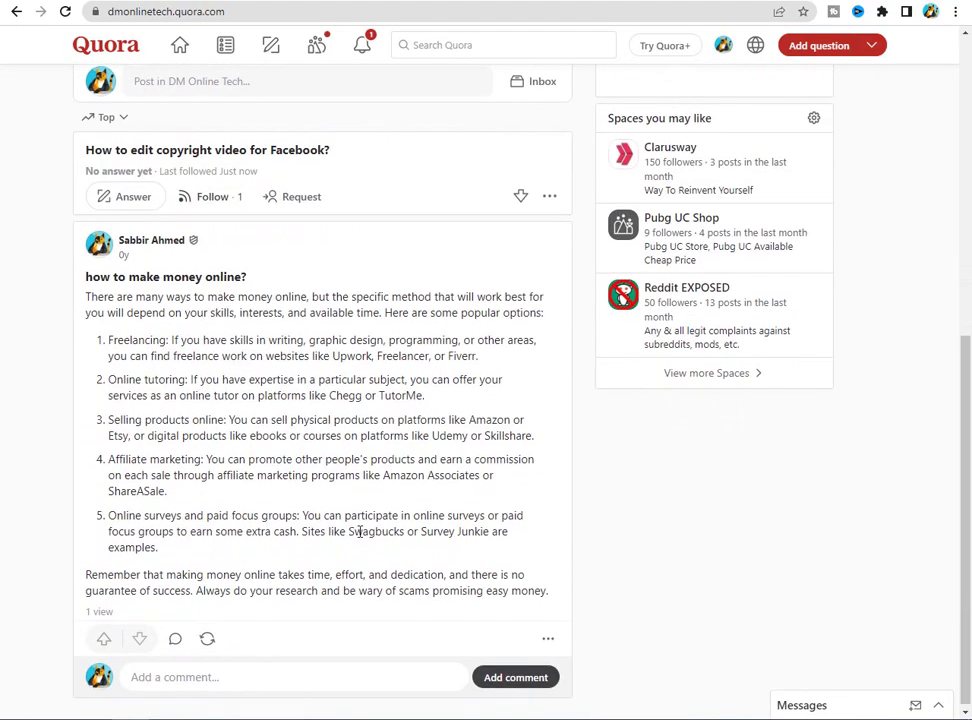
scroll(378, 441, up, 2)
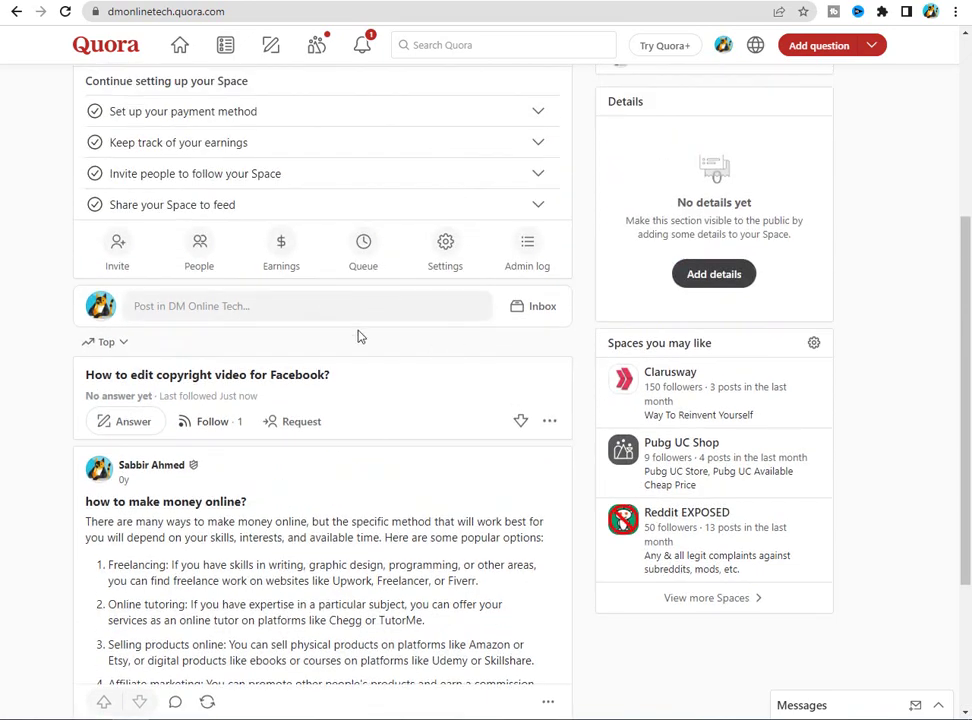
Check DM Online Tech's Settings, Stats and Earnings pages, then open the notifications list.
click(445, 256)
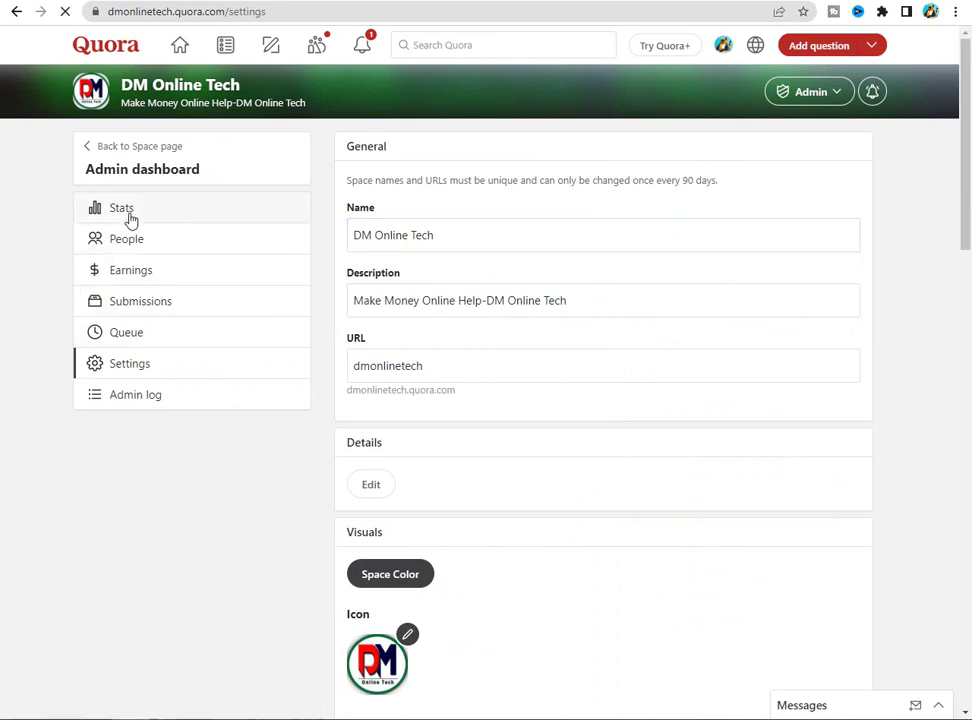
click(129, 218)
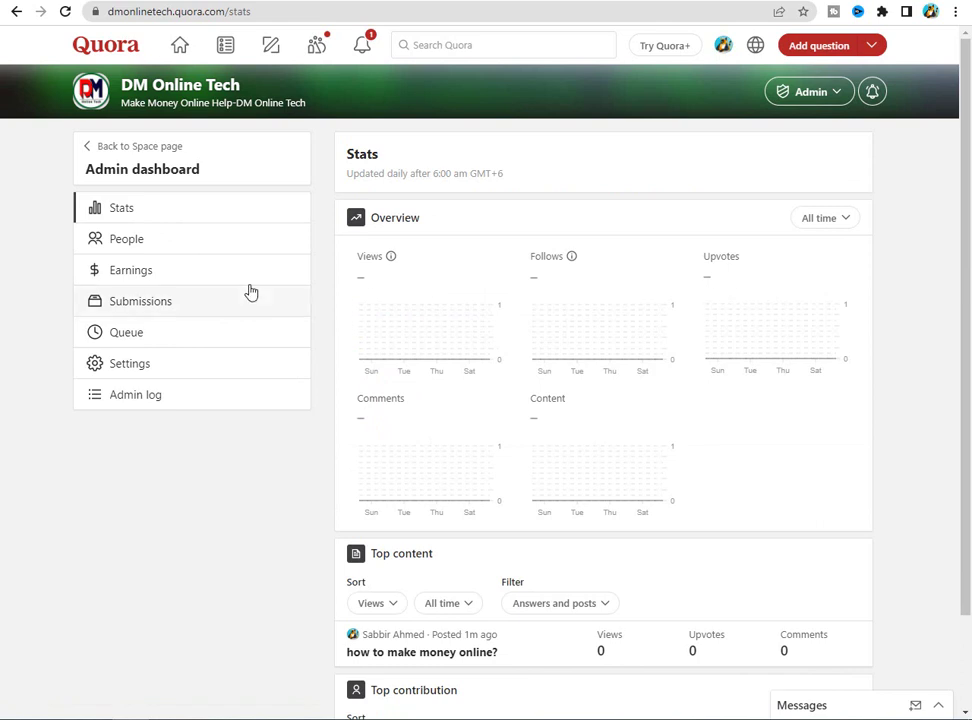
click(181, 277)
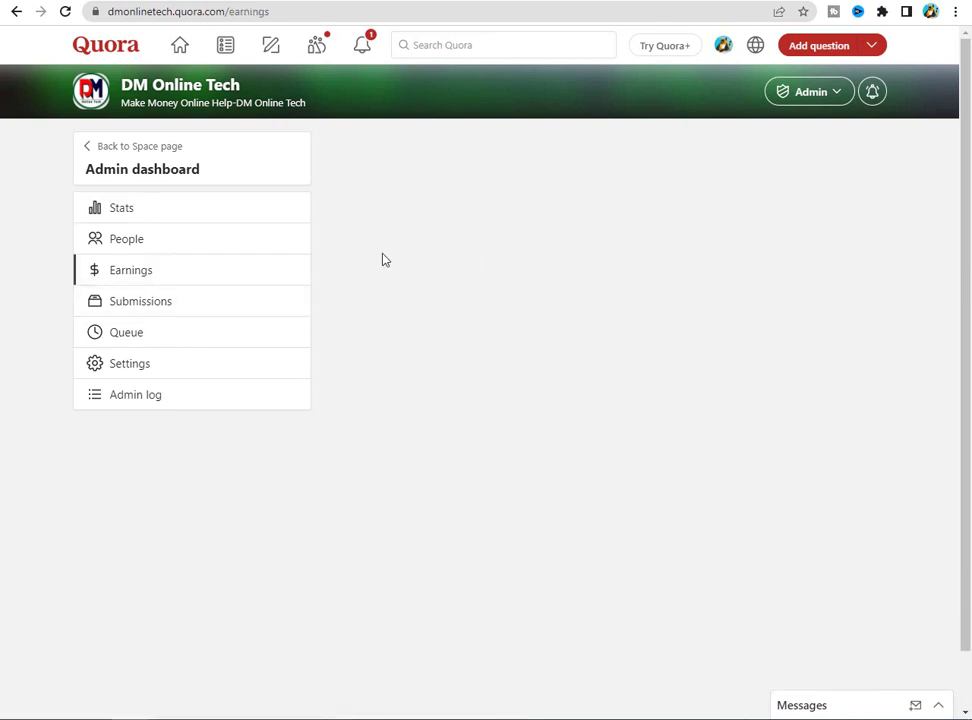
click(367, 50)
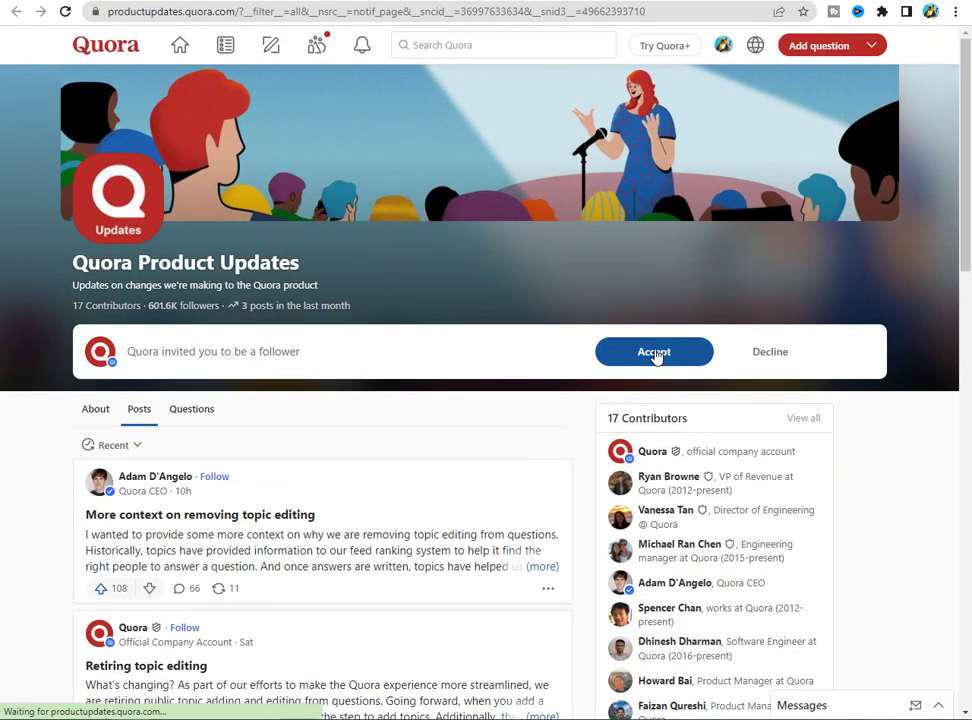
Accept the Quora Product Updates invitation, visit DM Online Tech, then return to the home feed.
click(654, 352)
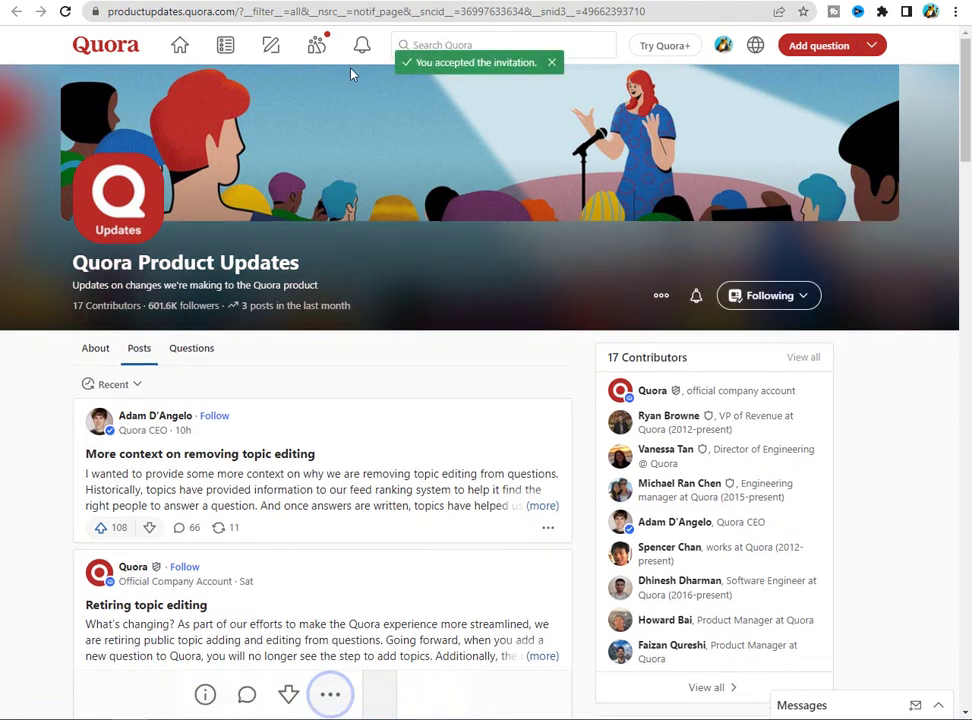
click(318, 49)
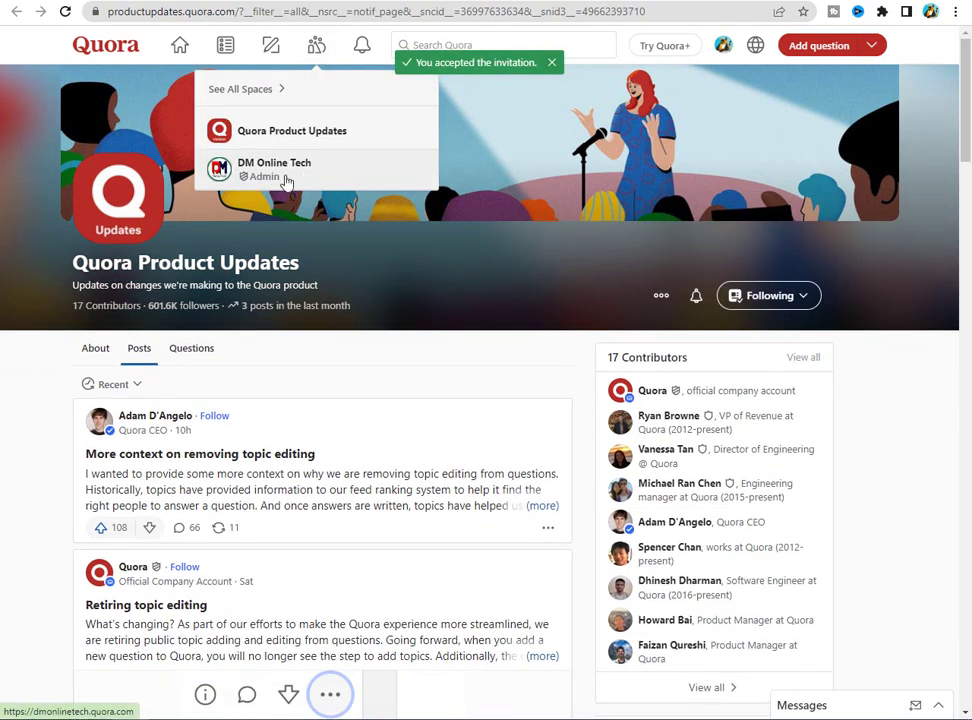
click(294, 176)
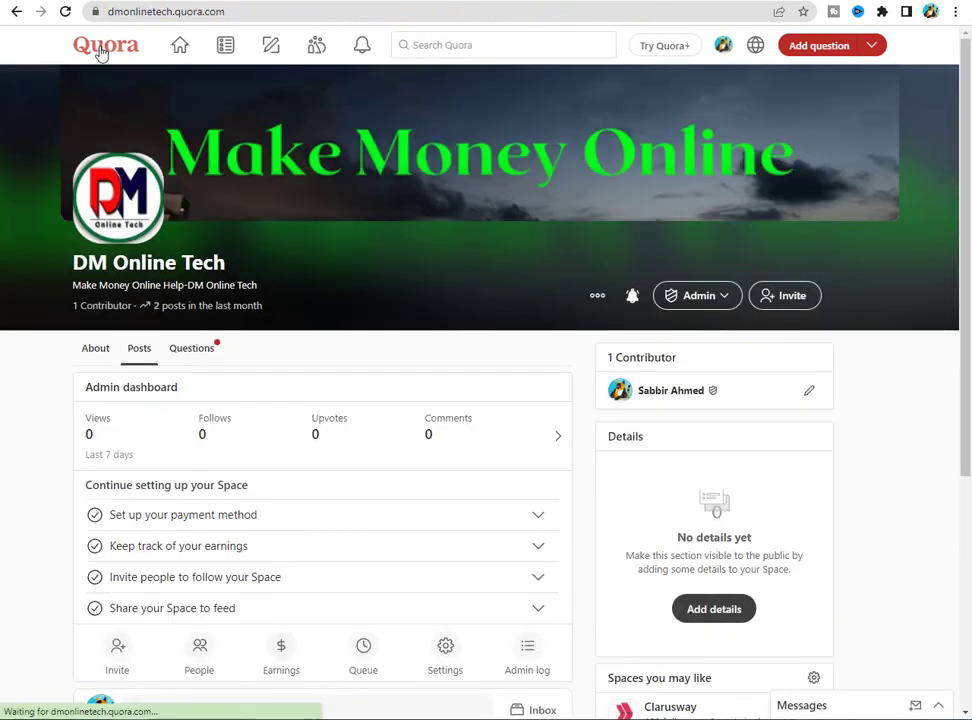
click(98, 48)
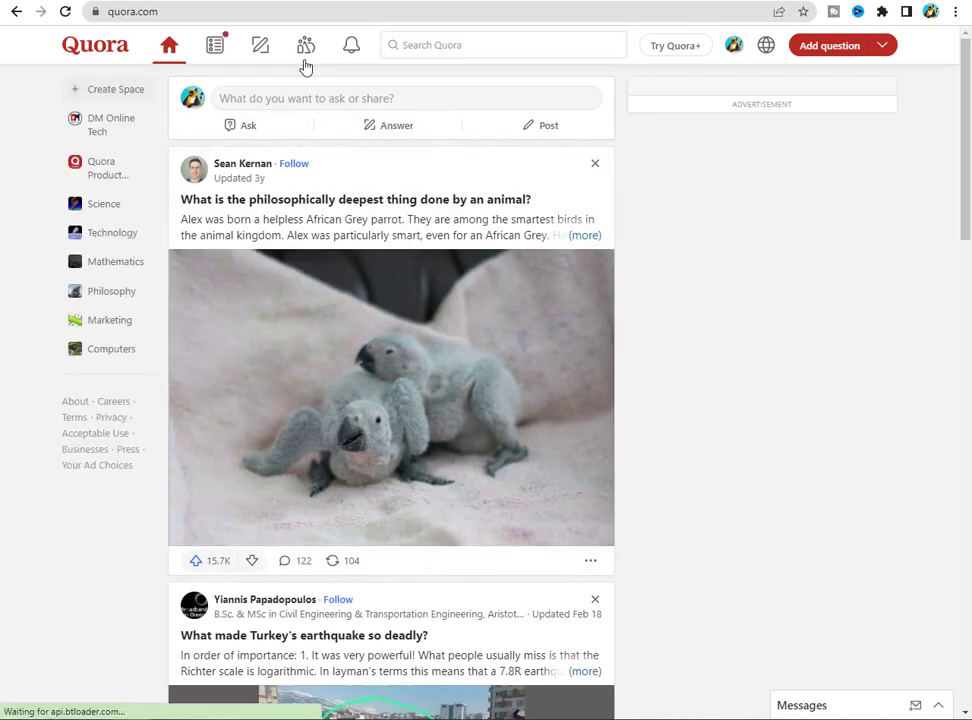
Close the Spaces list and the Create Space dialog unused, then open DM Online Tech from the sidebar.
click(306, 47)
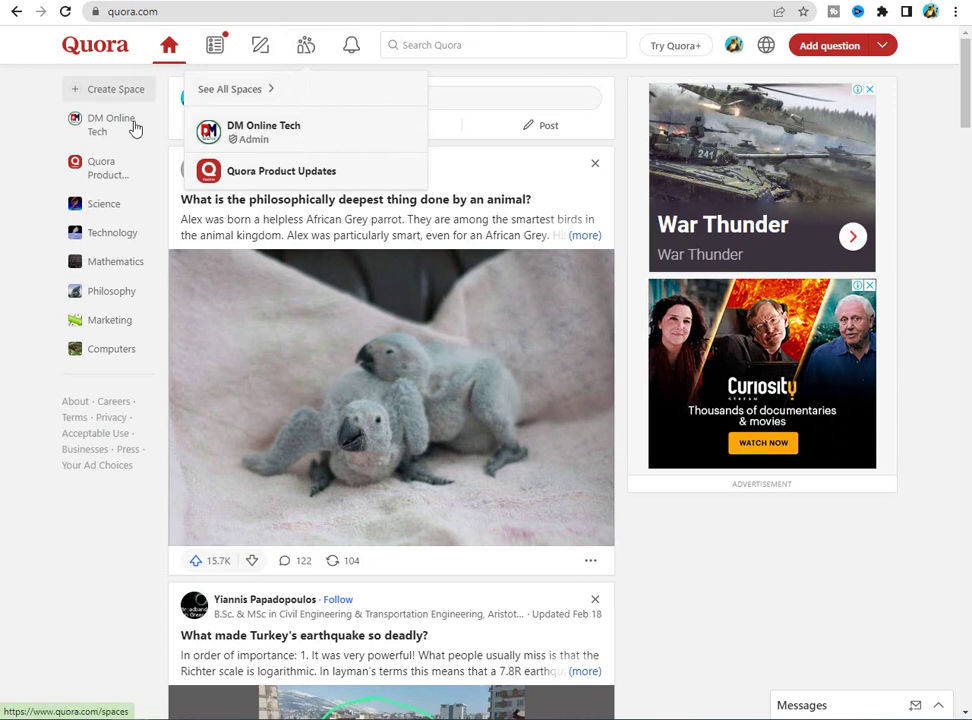
click(2, 162)
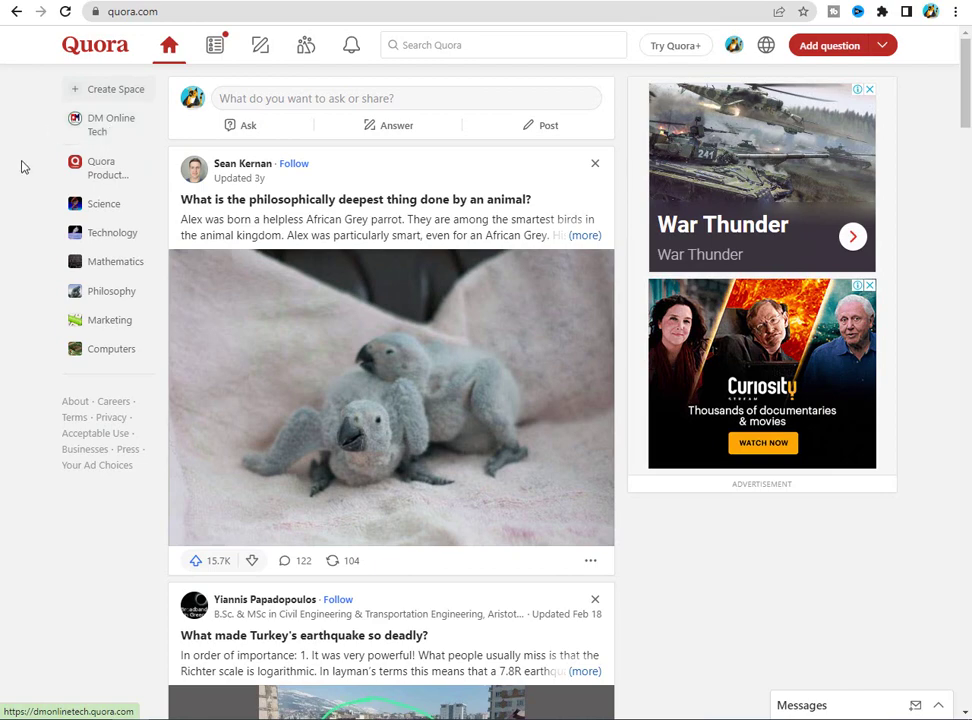
click(103, 92)
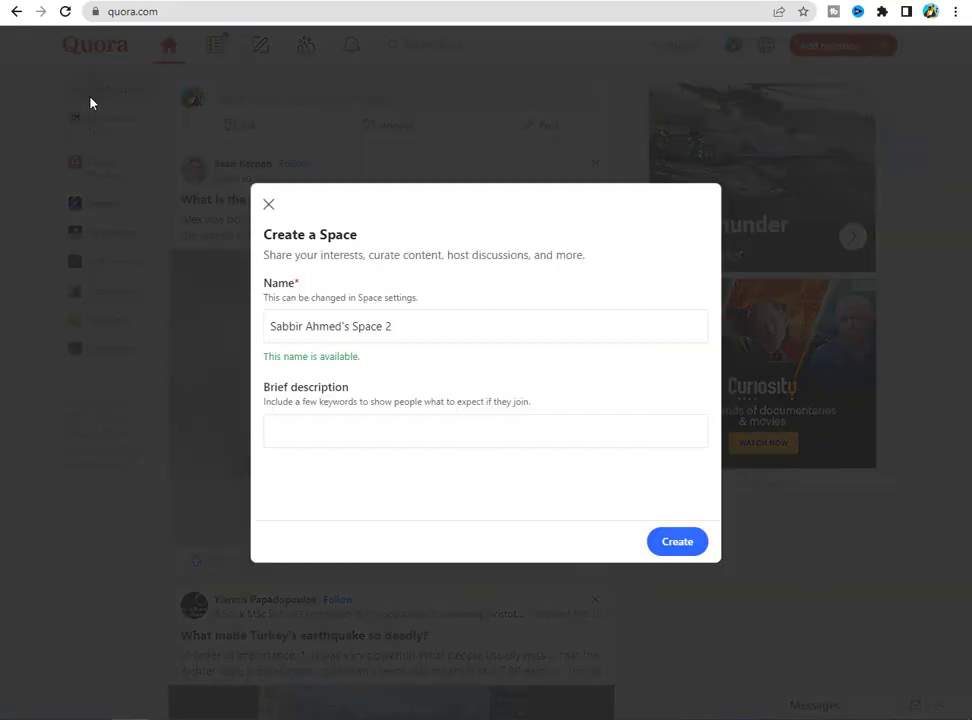
click(268, 206)
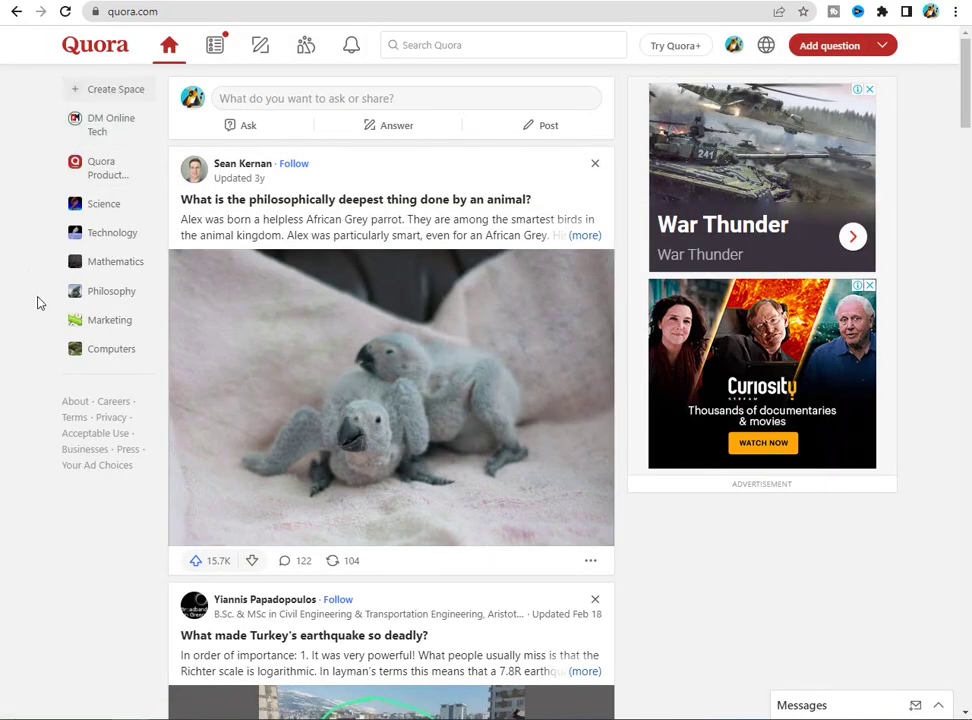
click(95, 124)
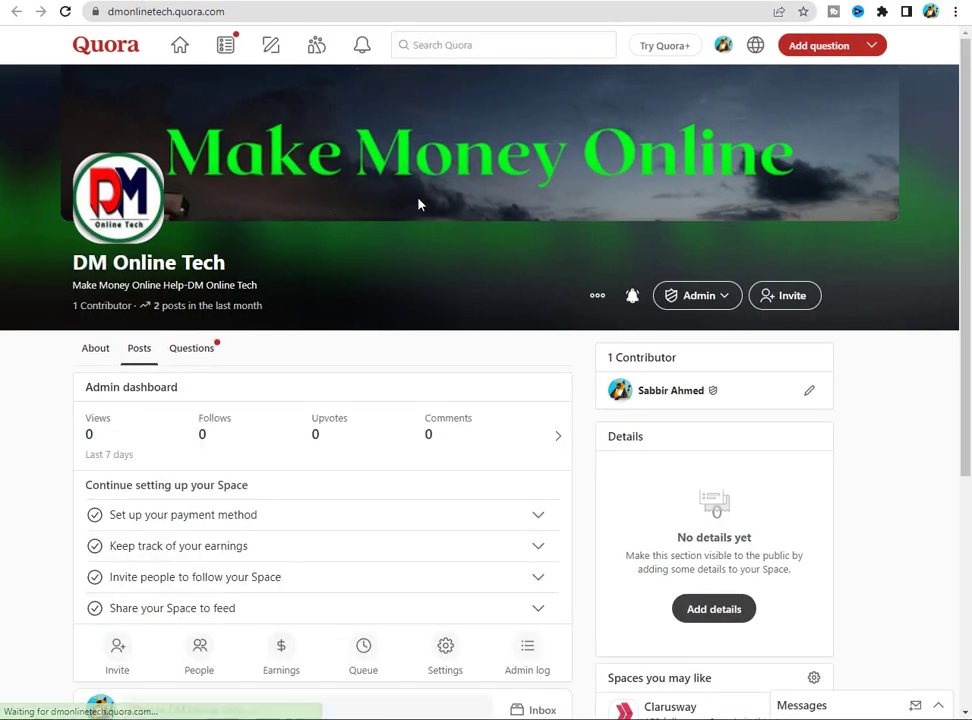
scroll(419, 206, down, 4)
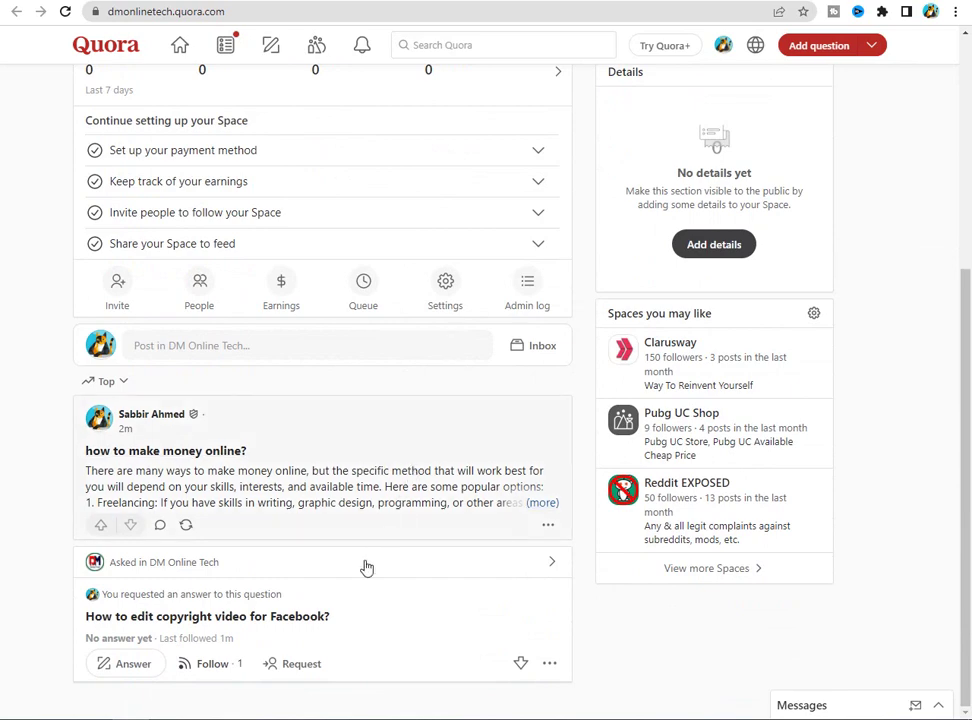
scroll(447, 500, up, 2)
scroll(447, 500, up, 2)
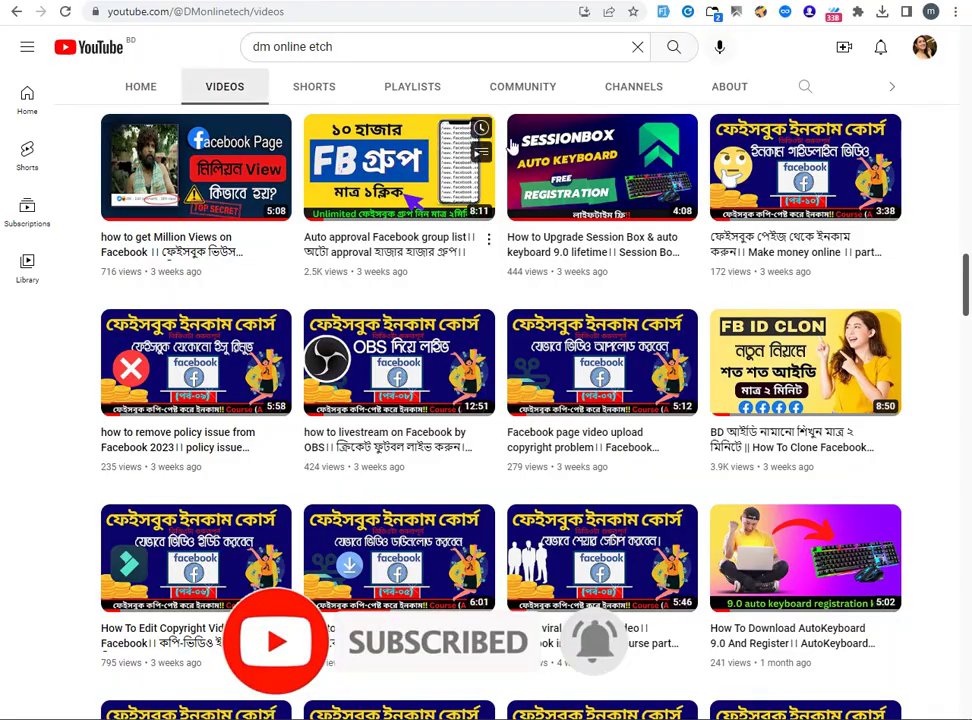
scroll(497, 433, down, 3)
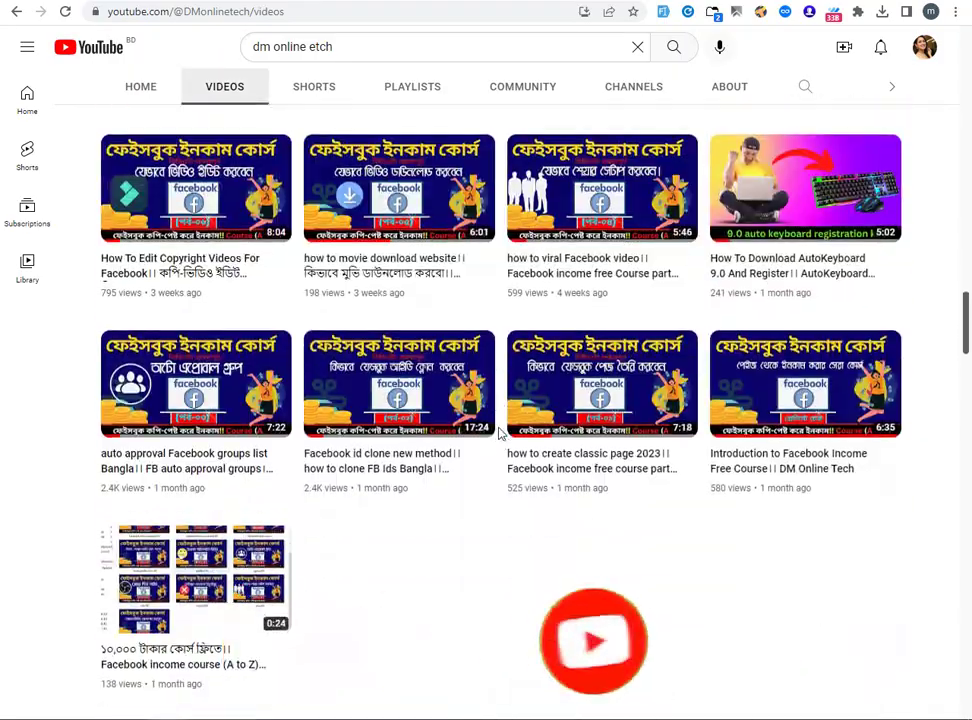
scroll(497, 433, up, 4)
scroll(497, 433, up, 5)
scroll(499, 433, up, 3)
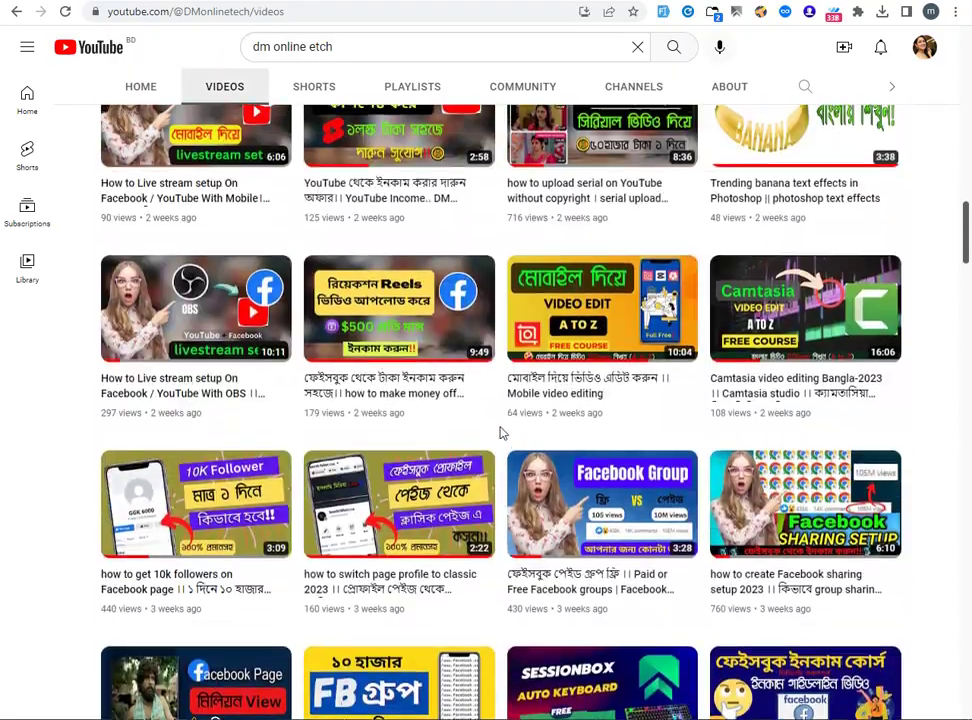
scroll(501, 432, up, 3)
scroll(501, 432, up, 2)
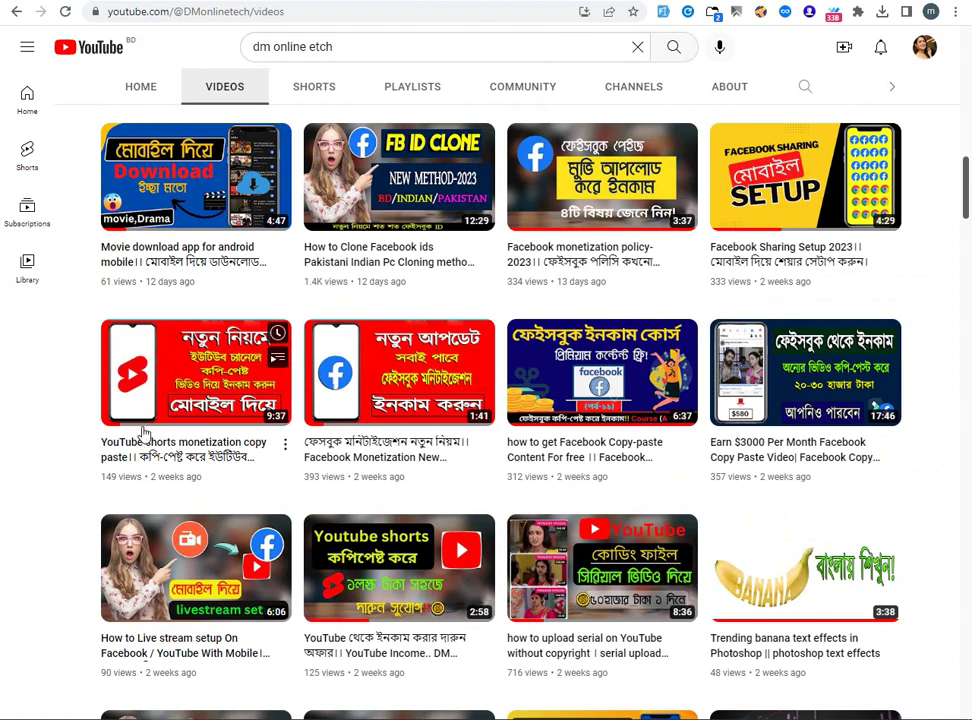
scroll(135, 434, up, 2)
scroll(102, 445, up, 1)
scroll(58, 443, up, 2)
scroll(58, 443, up, 1)
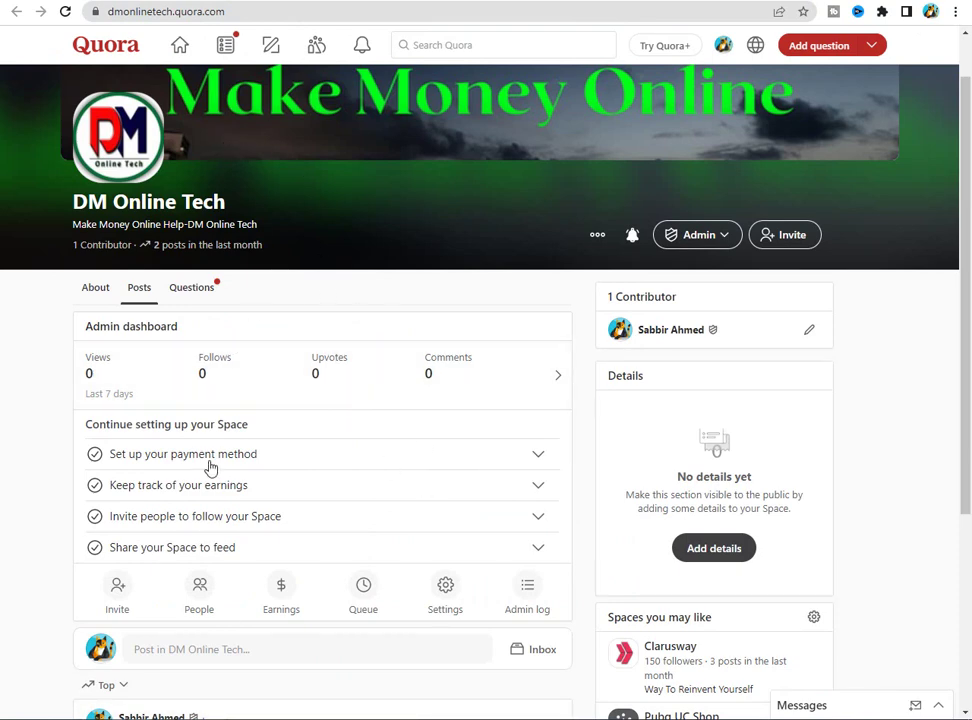
scroll(210, 467, down, 3)
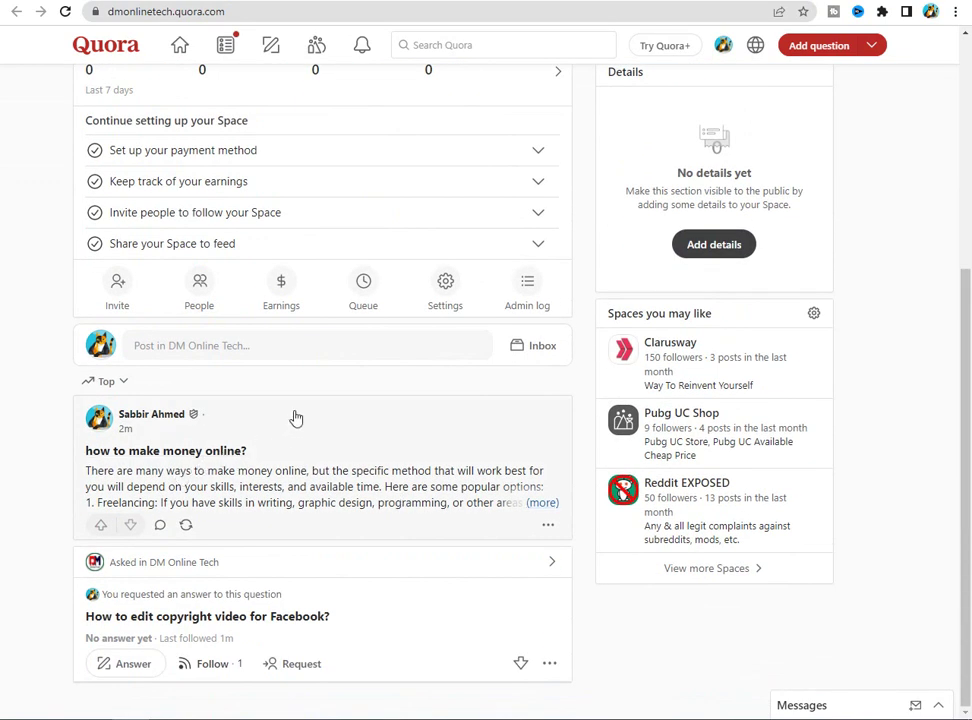